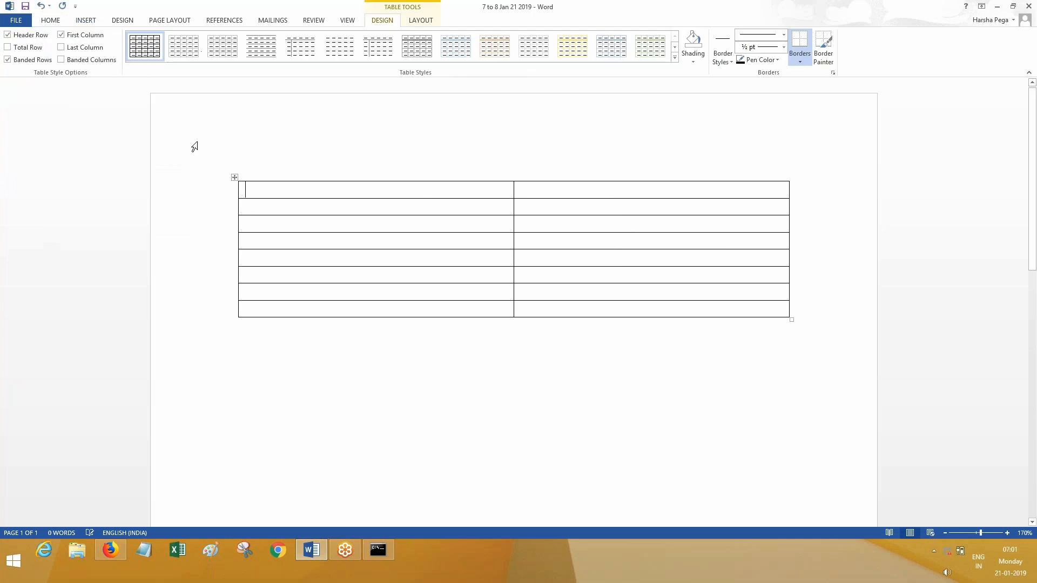
Enter "Decision Table" and "Decision Tree" as the column headings in the first row of the two-column table
text(Decision Table an)
key(BackSpace)
key(BackSpace)
key(BackSpace)
key(Tab)
text(Decision )
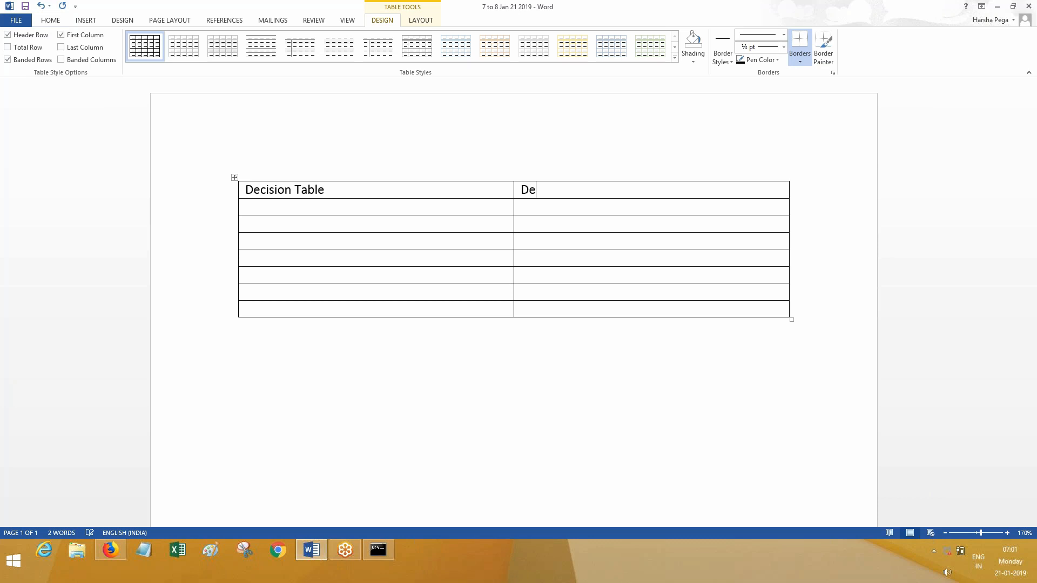
text(Tree)
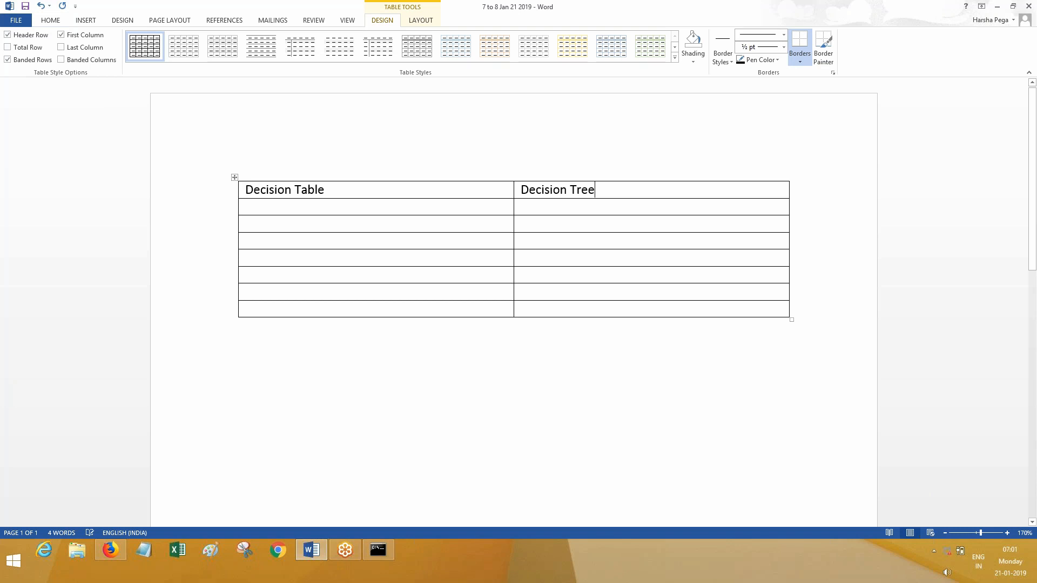
Make the two column headings bold and centred, and place the cursor in the first cell below them
click(51, 21)
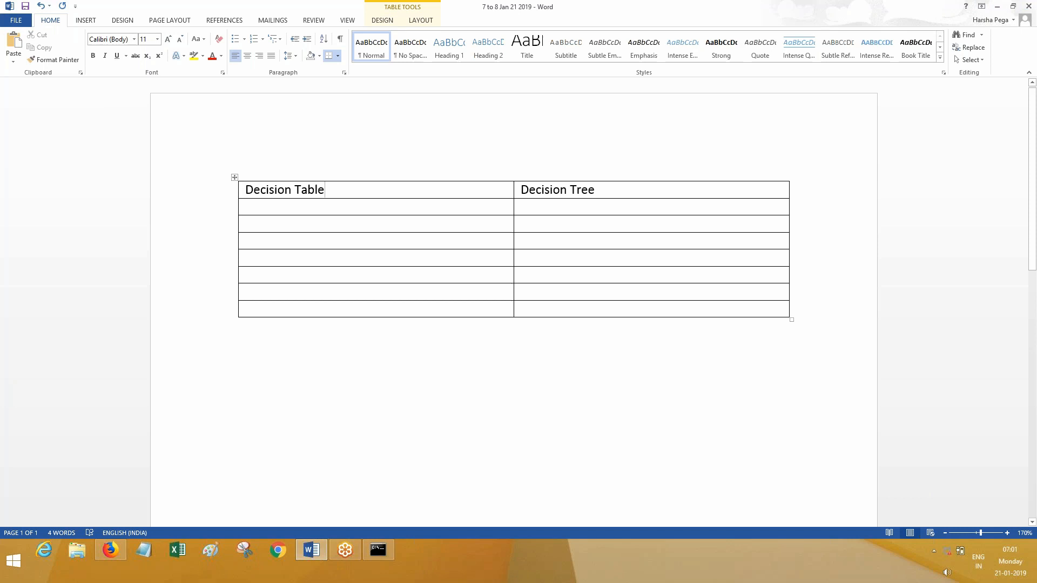
shift+click(616, 190)
key(ctrl+b)
click(246, 56)
click(291, 212)
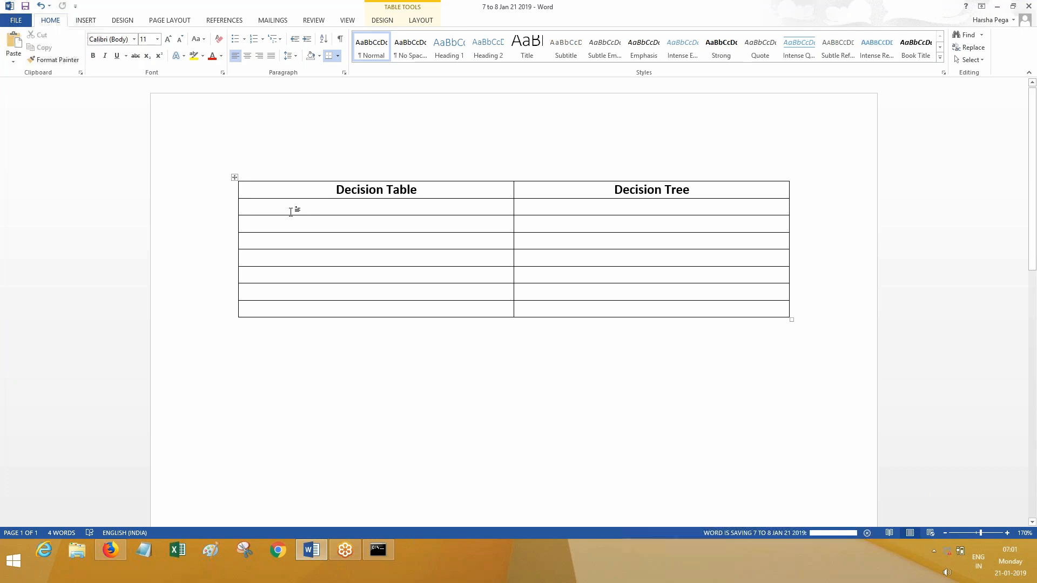
Switch to Pega Dev Studio in Firefox and open the AgencyDetailsTbl decision table from the GEIC-FW-GEICOIns-Work class
click(105, 549)
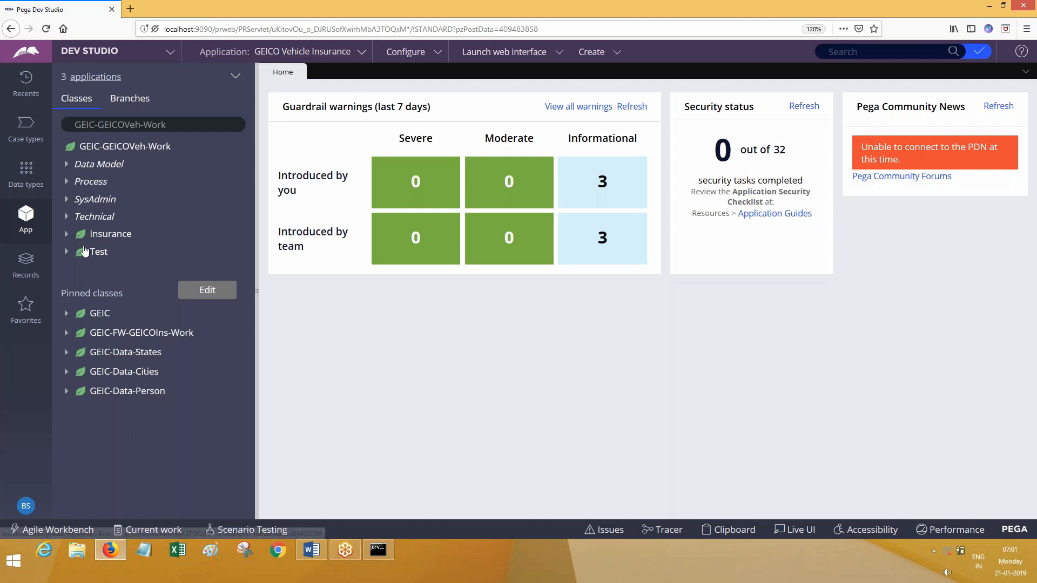
click(66, 333)
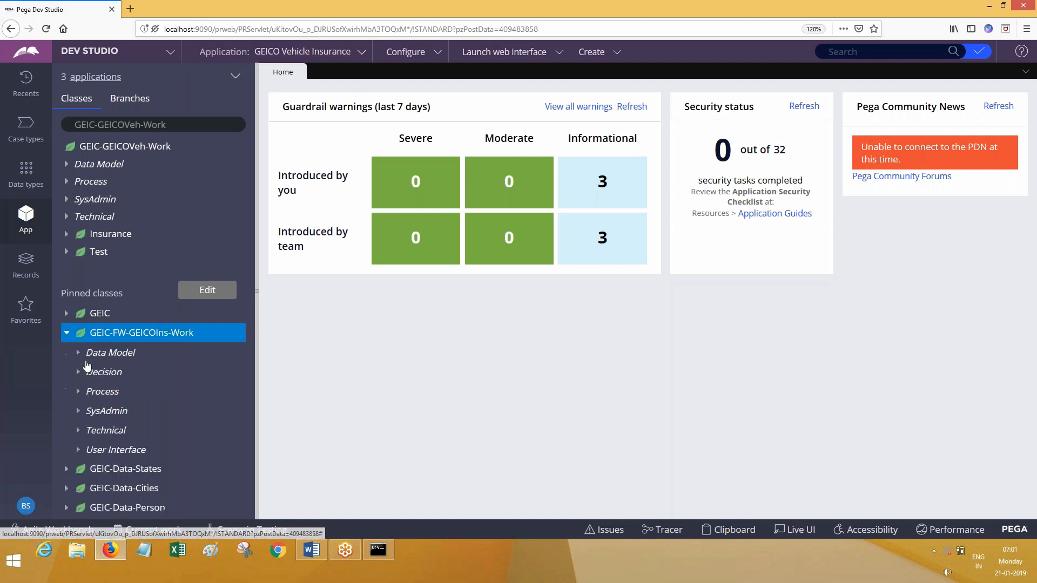
click(78, 372)
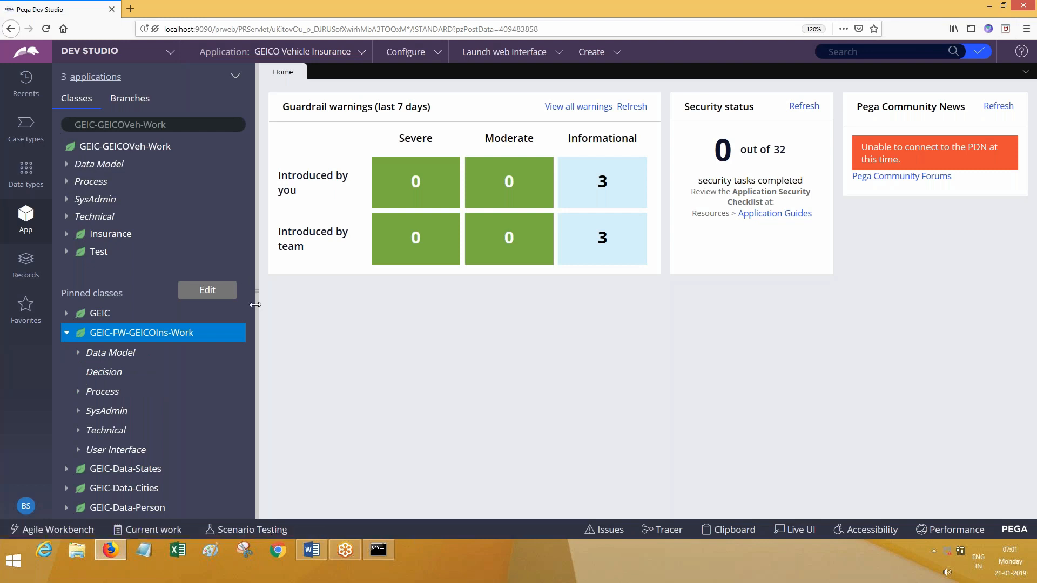
scroll(255, 364, down, 2)
scroll(259, 391, down, 1)
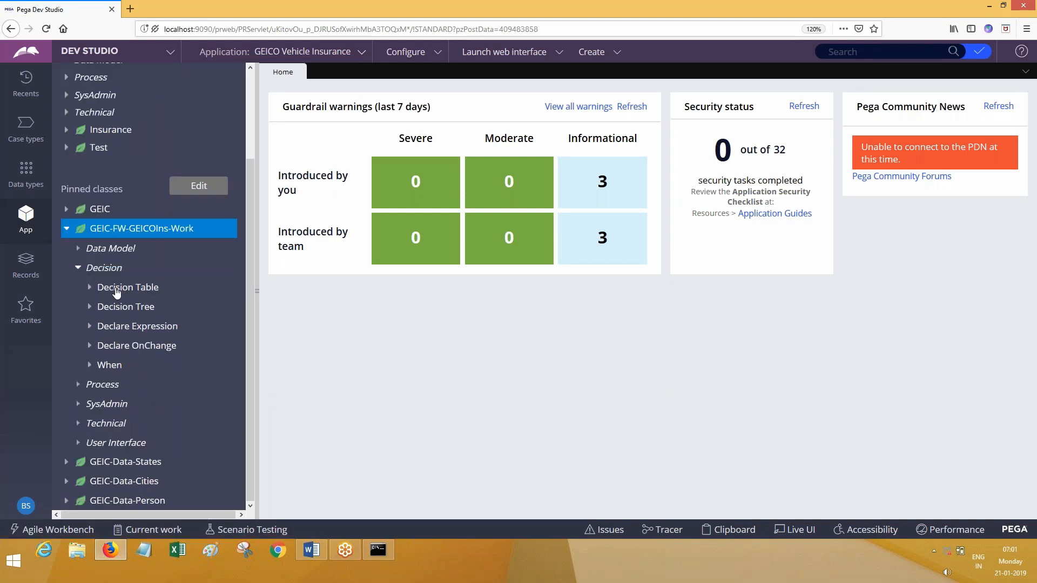
click(90, 287)
click(149, 306)
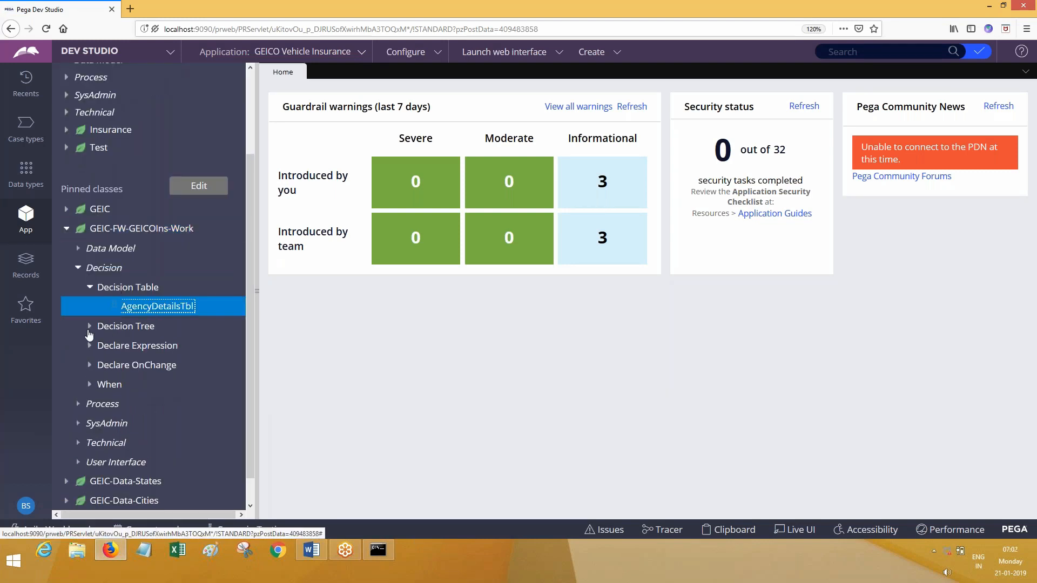
Open the InsuTypTree decision tree of the same class alongside the decision table and bring it into view
click(89, 327)
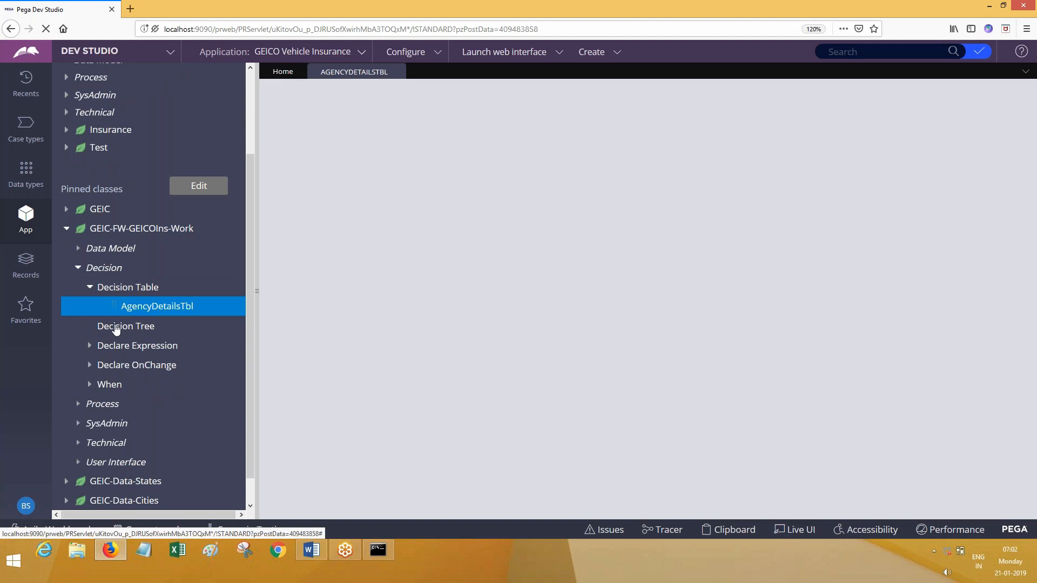
click(27, 86)
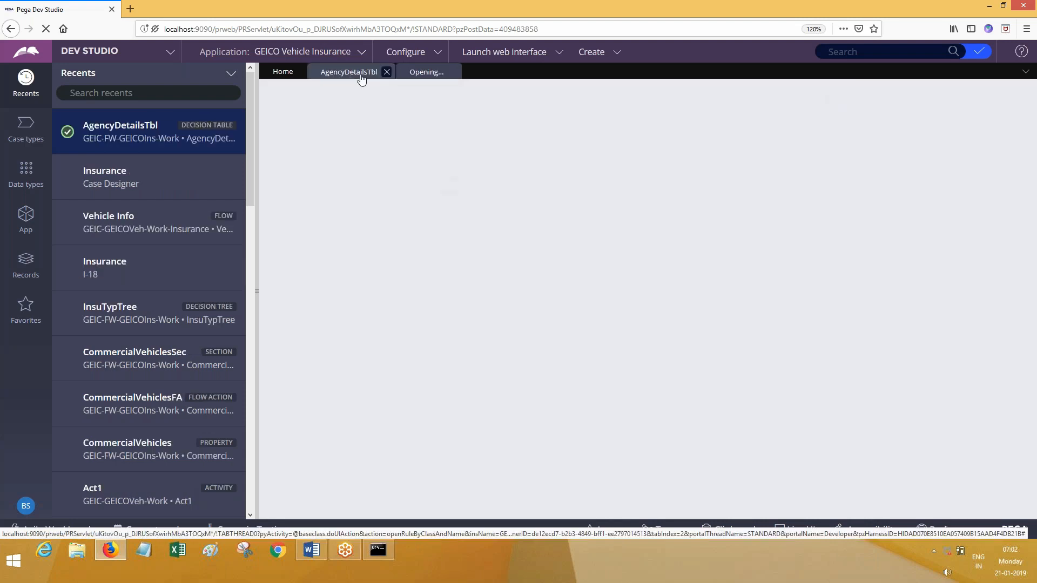
click(348, 72)
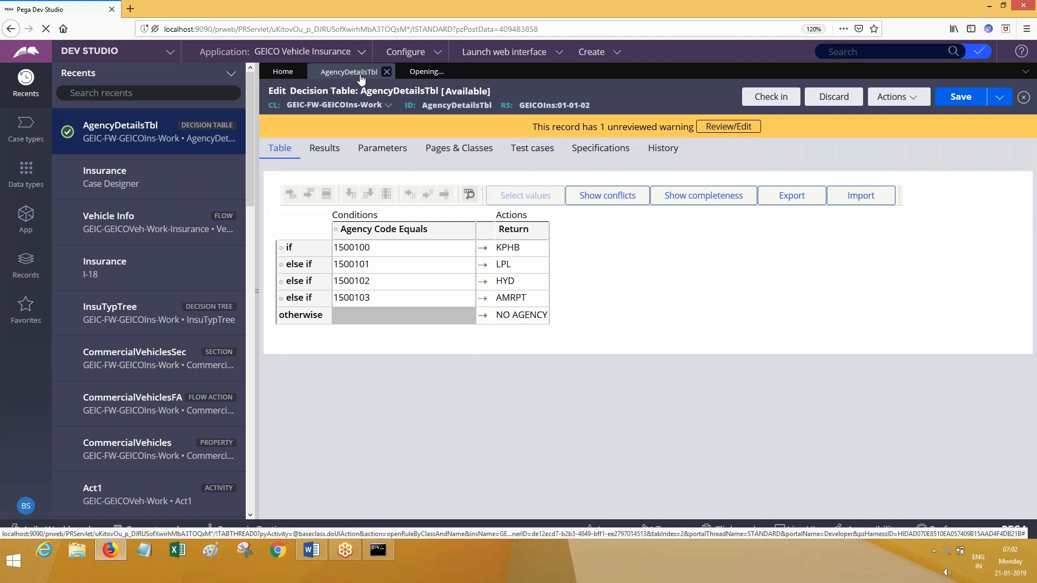
click(427, 73)
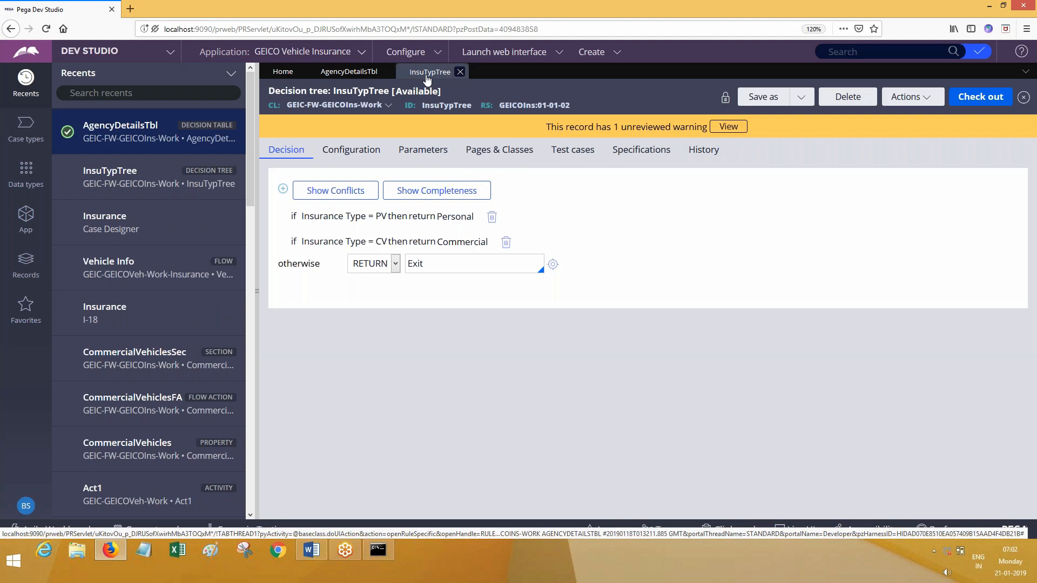
Compare the condition structure of AgencyDetailsTbl with InsuTypTree, expanding the tree's PV condition
click(350, 76)
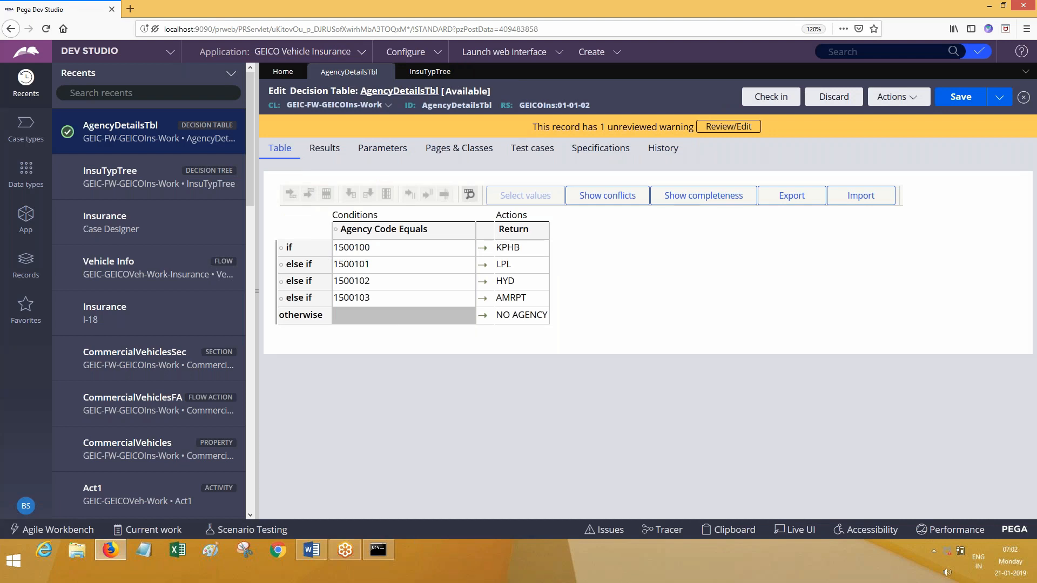
click(426, 74)
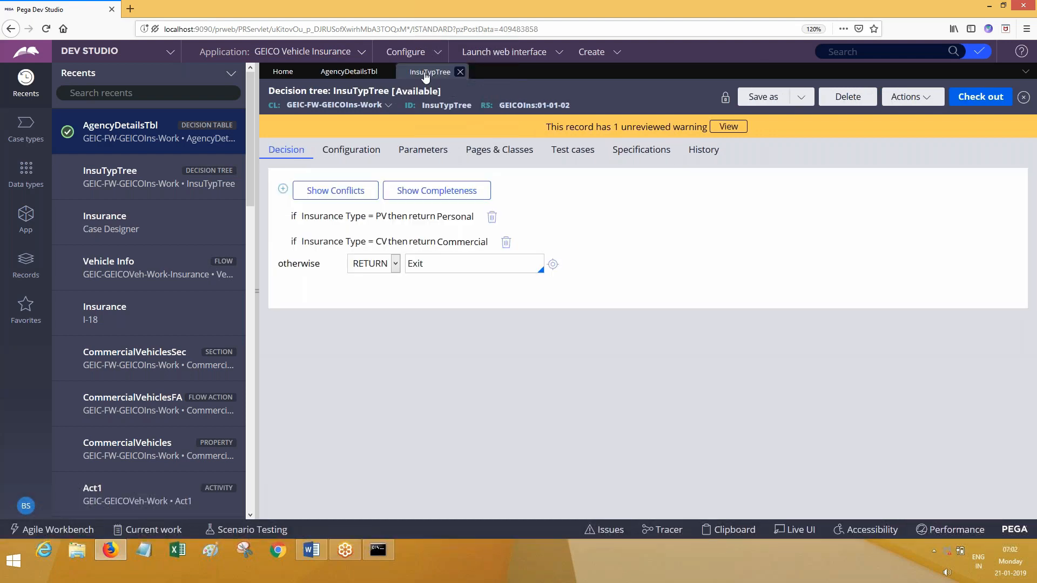
click(373, 225)
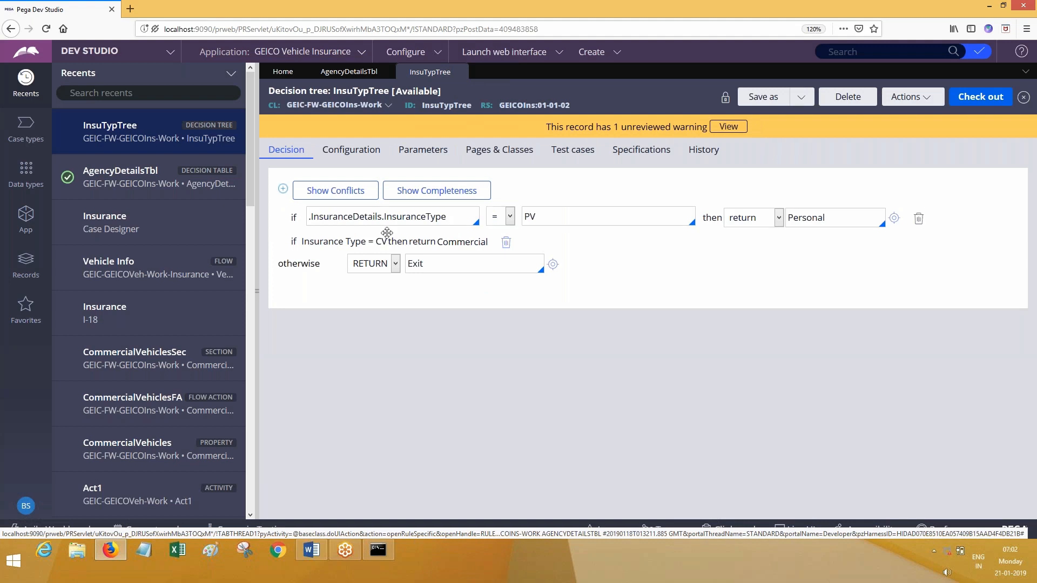
click(348, 71)
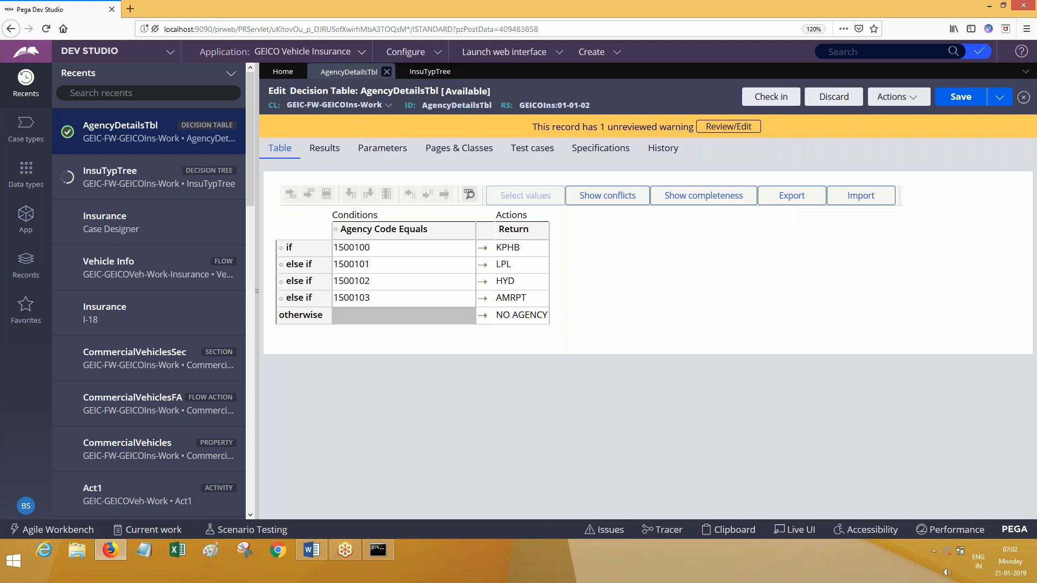
Switch to Word and enter "If, Else If, Else If …. Otherwise" in the first cell below the Decision Table heading
click(308, 551)
text(If)
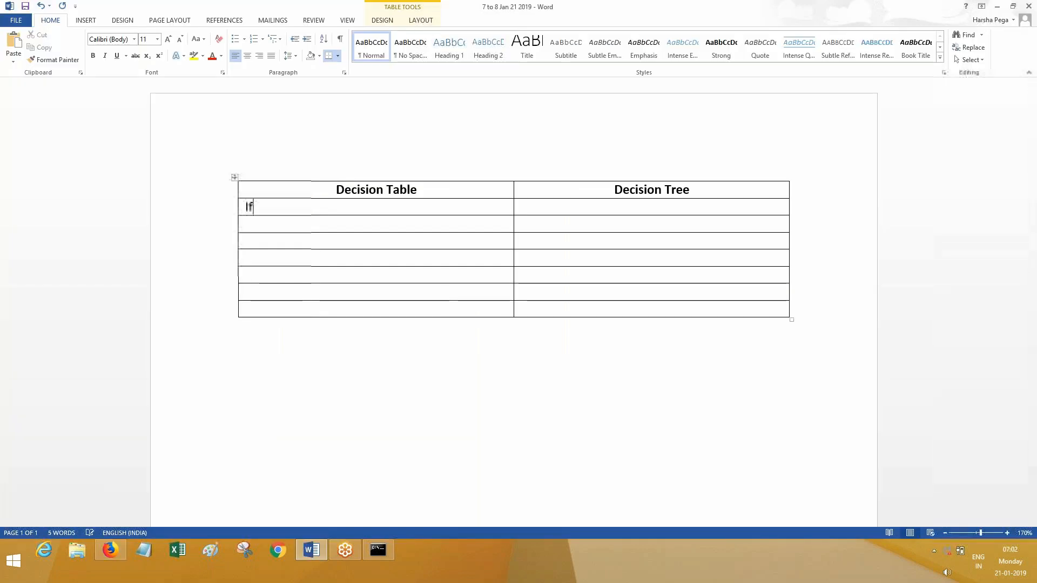
text(, Else If, Else If ....)
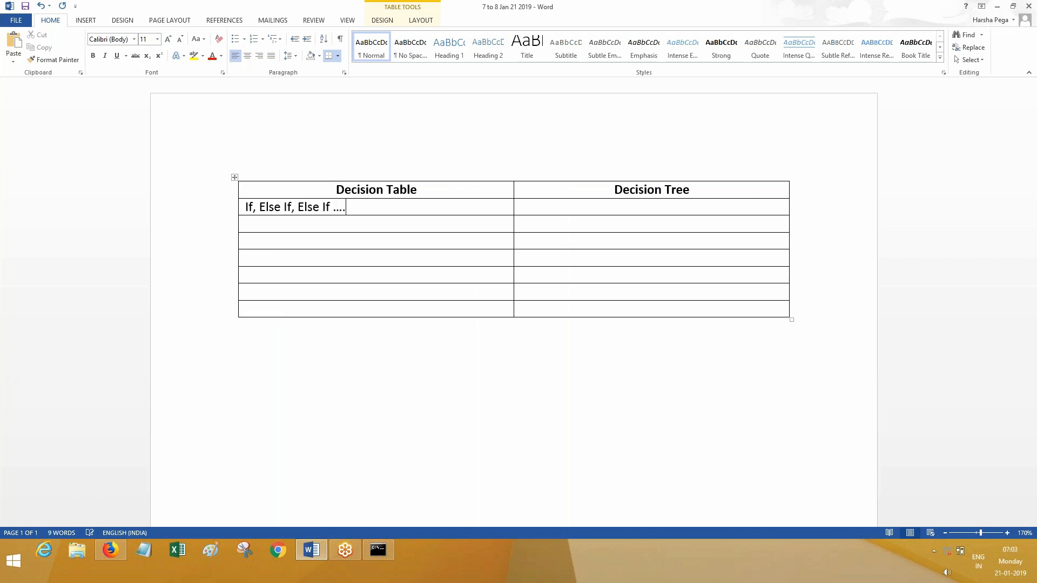
text( Other)
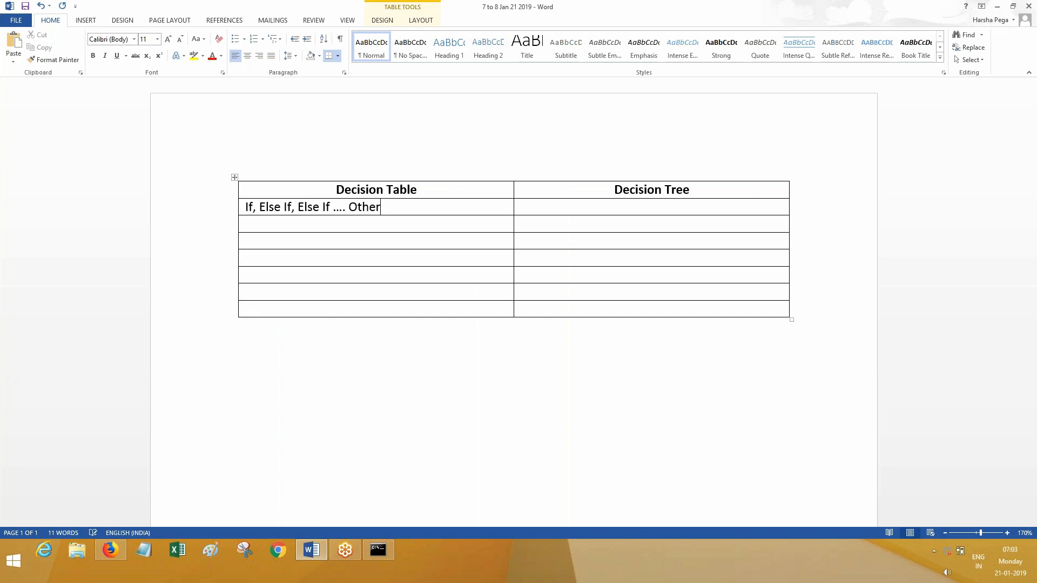
text(wise)
key(Tab)
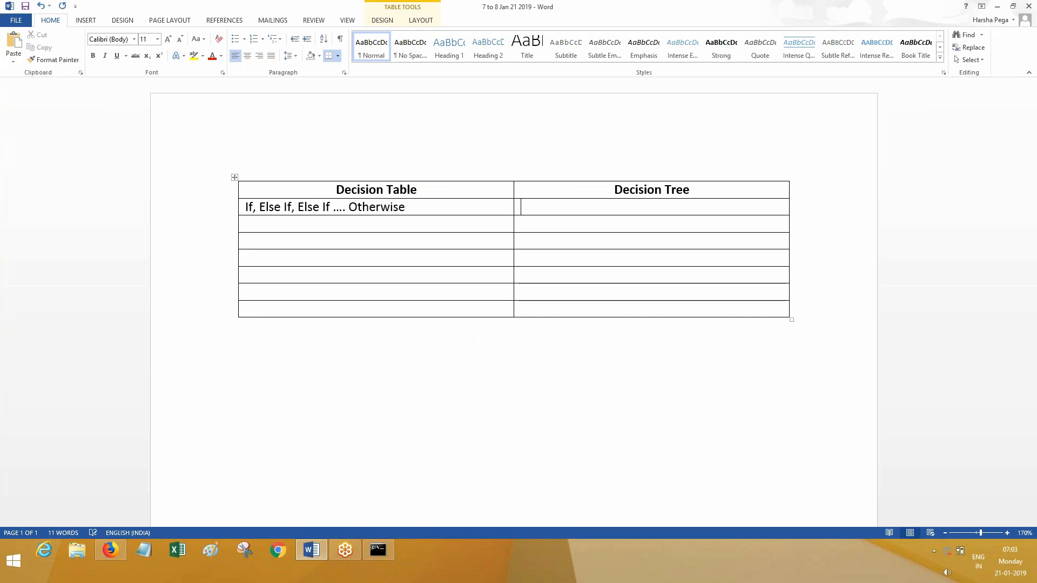
Enter "If, If, If and …… Otherwise" in the first cell below the Decision Tree heading
text(If, If, If and)
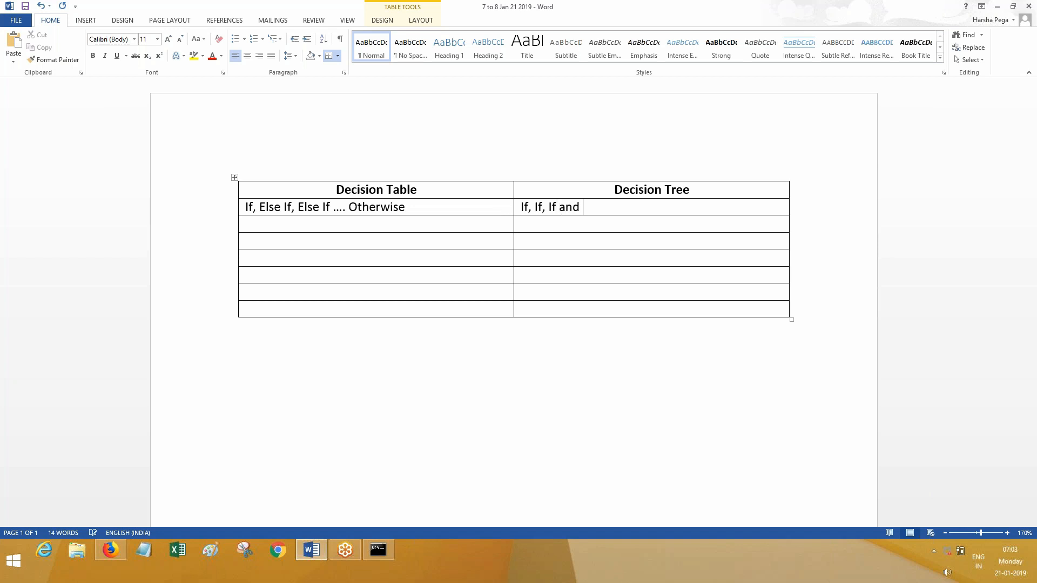
key(BackSpace)
key(BackSpace)
key(BackSpace)
text(nd)
text( ...... Oth)
text(erwise)
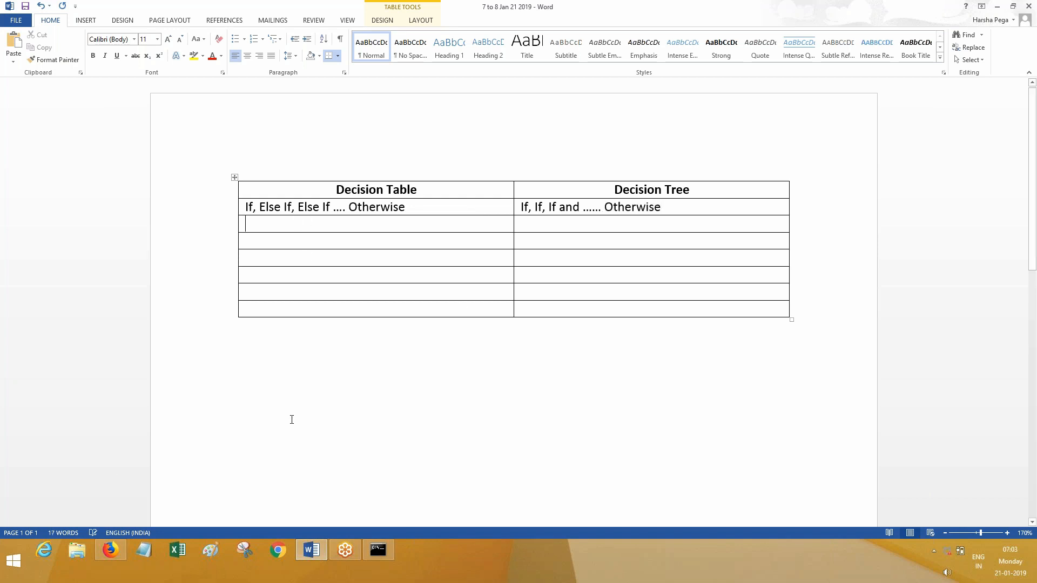
Switch to Pega Dev Studio and examine the Expression builder and its browse options for AgencyDetailsTbl's 1500100 condition, then close it without changes
click(110, 550)
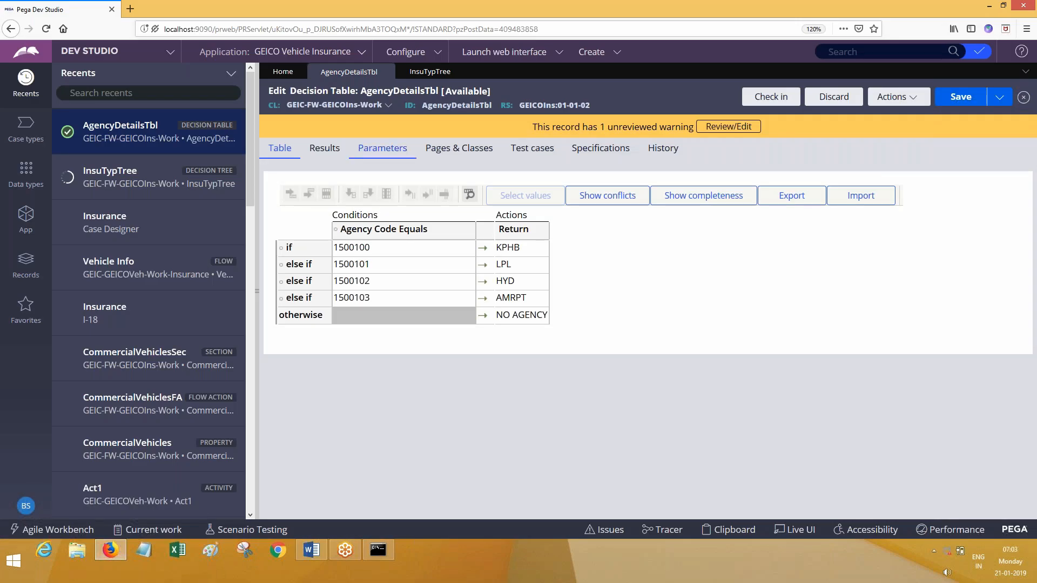
click(401, 252)
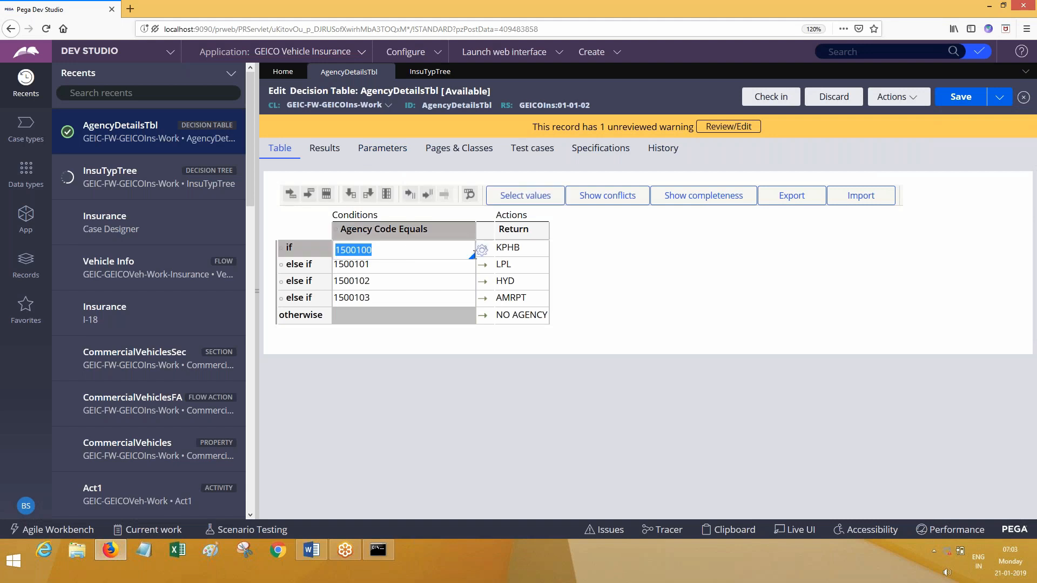
click(482, 253)
click(482, 251)
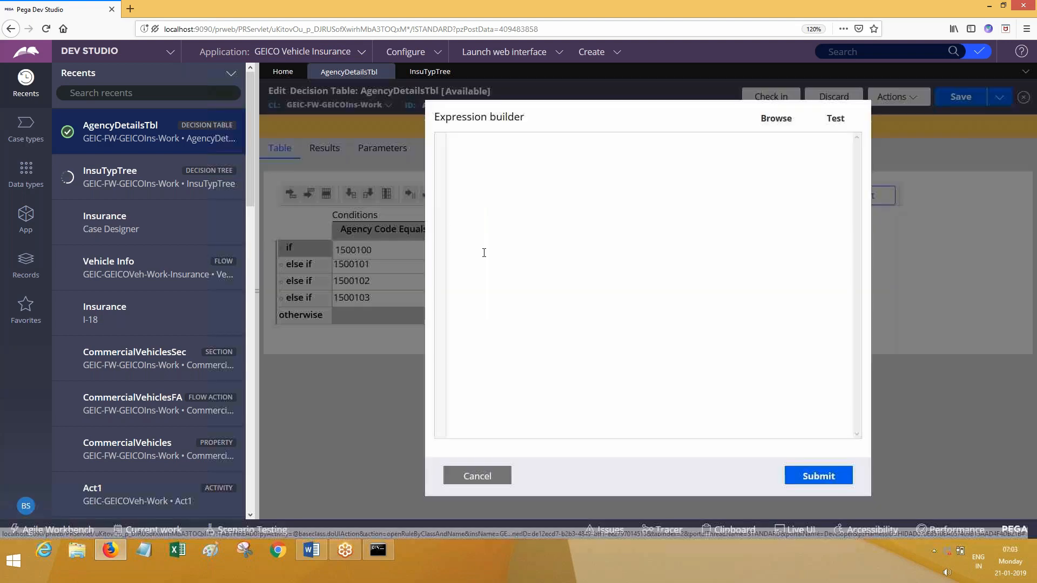
click(778, 118)
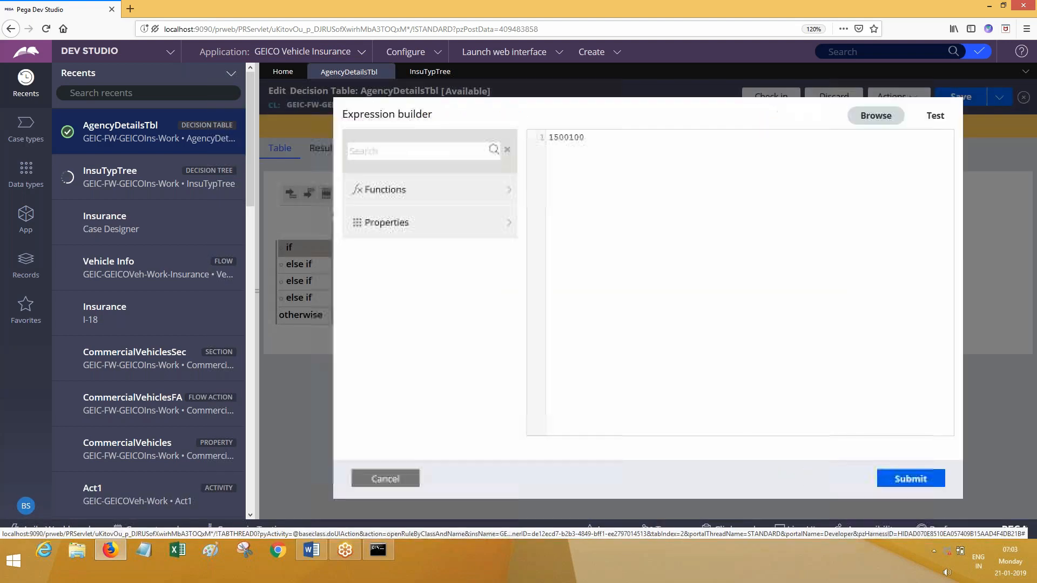
click(402, 478)
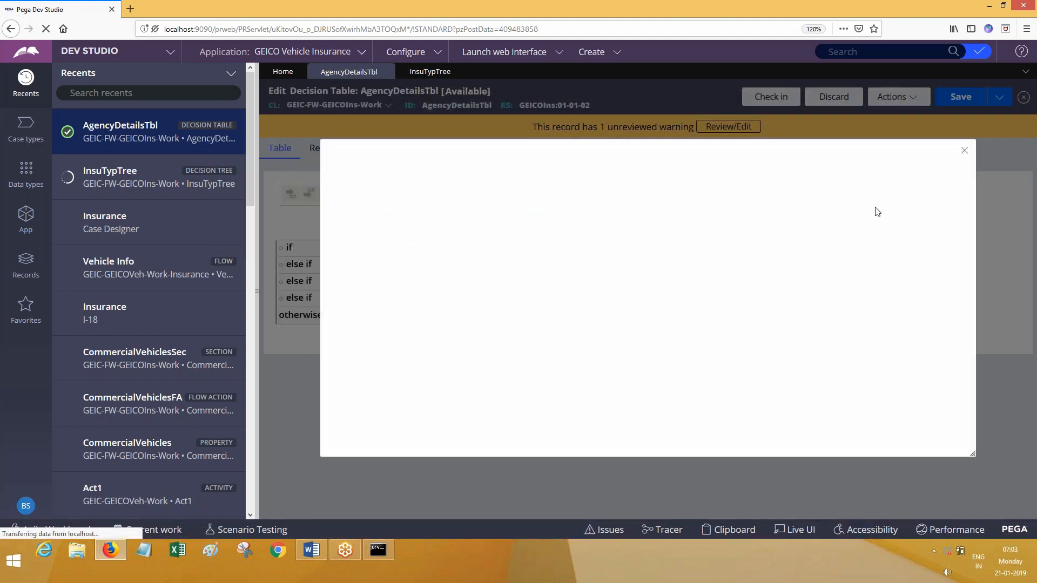
click(964, 151)
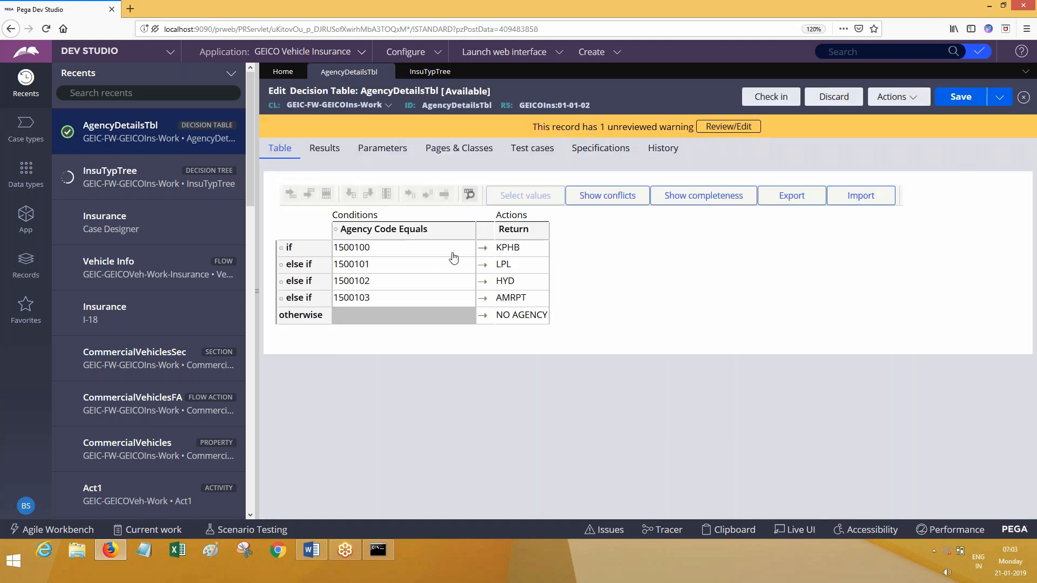
Compare the editing options of the KPHB return cell in AgencyDetailsTbl with the PV condition value in InsuTypTree
click(511, 246)
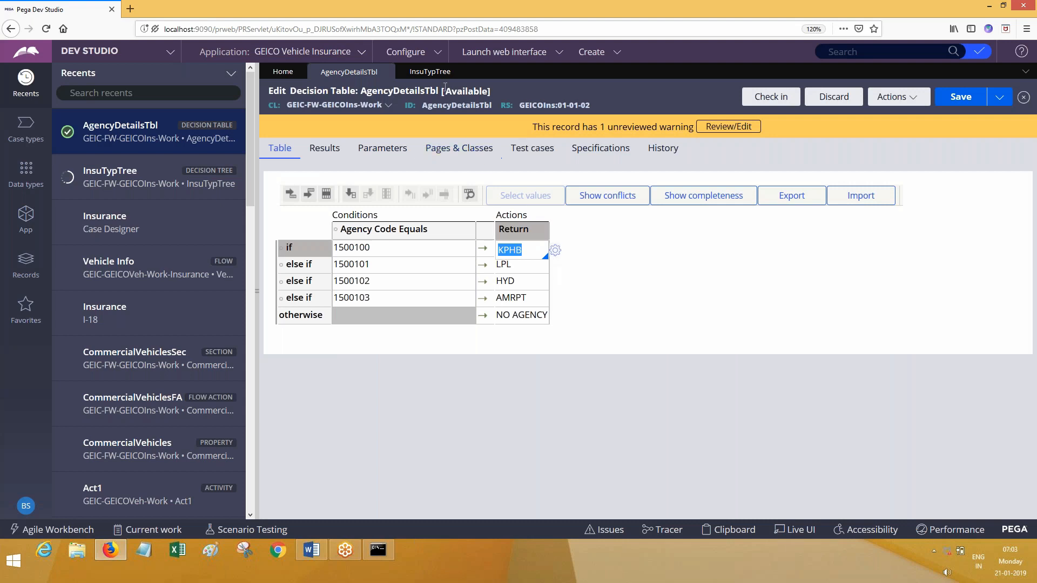
click(435, 73)
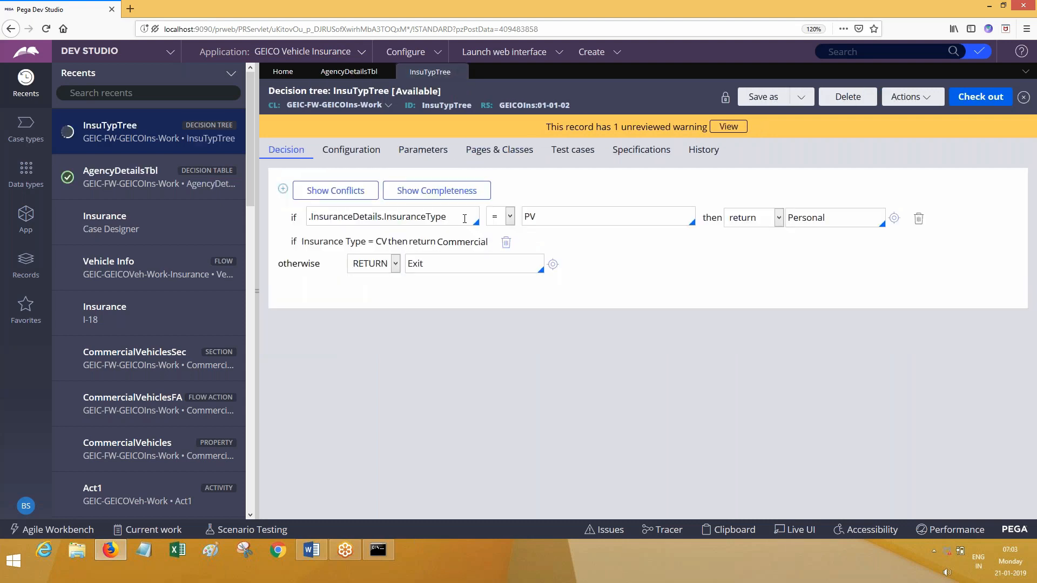
drag(535, 223, 525, 221)
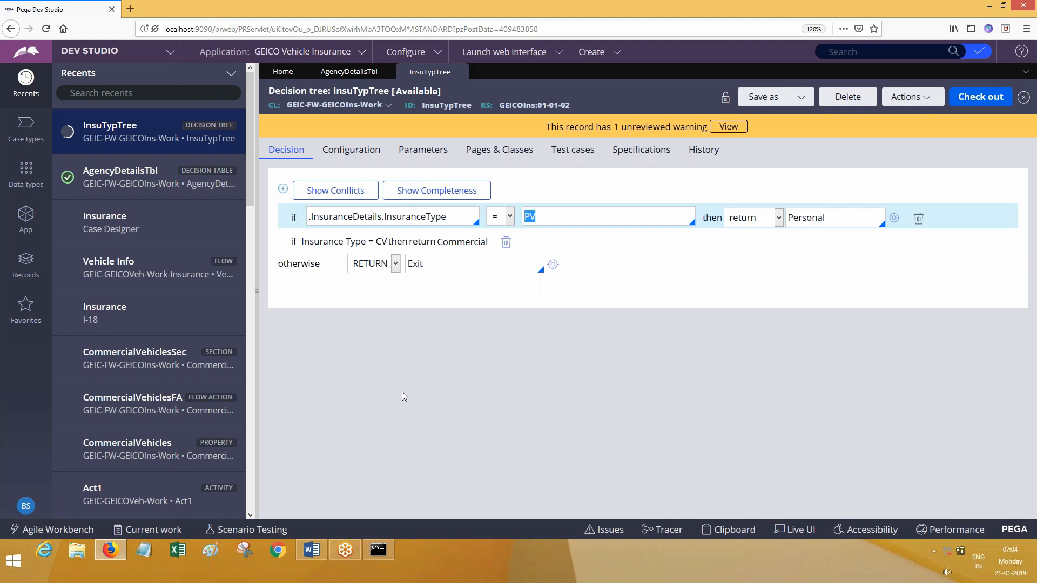
Switch to Word and enter "Decision Table we can use Expression Builder" in the second cell below the Decision Table heading
click(312, 551)
text(Decision Table we can)
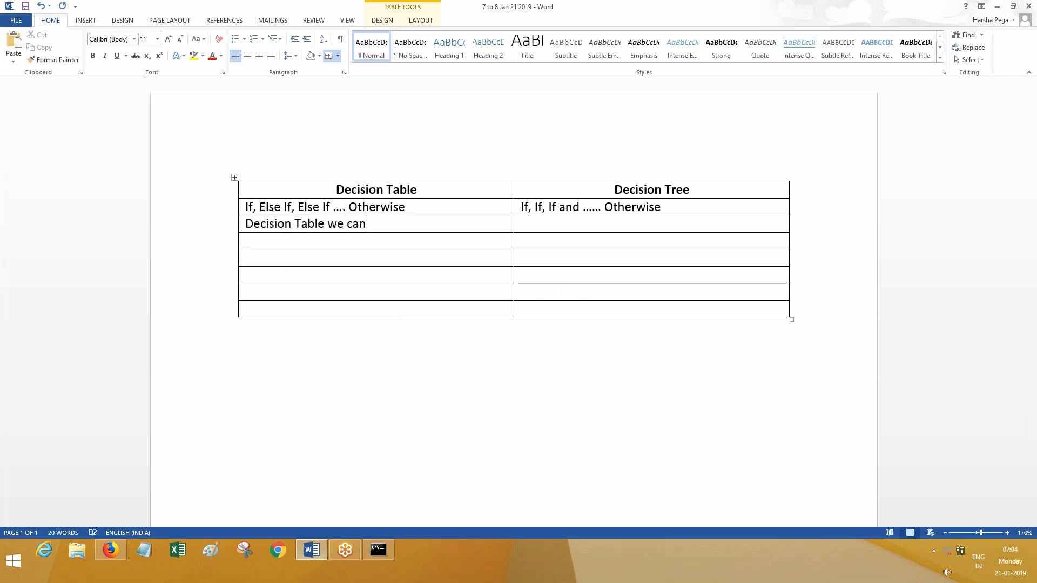
text( use Expres)
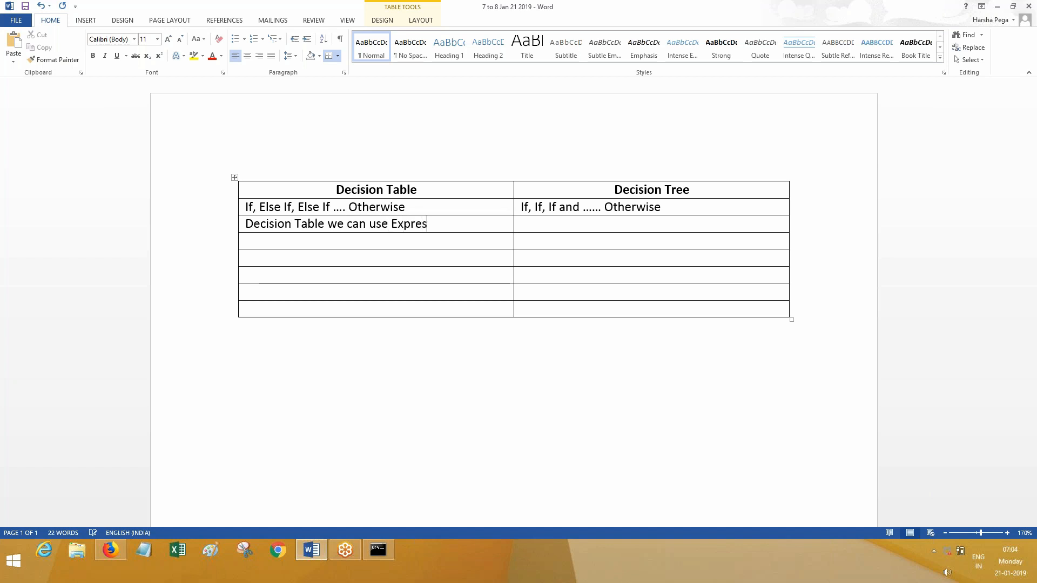
text(sion Buid)
key(Caps_Lock)
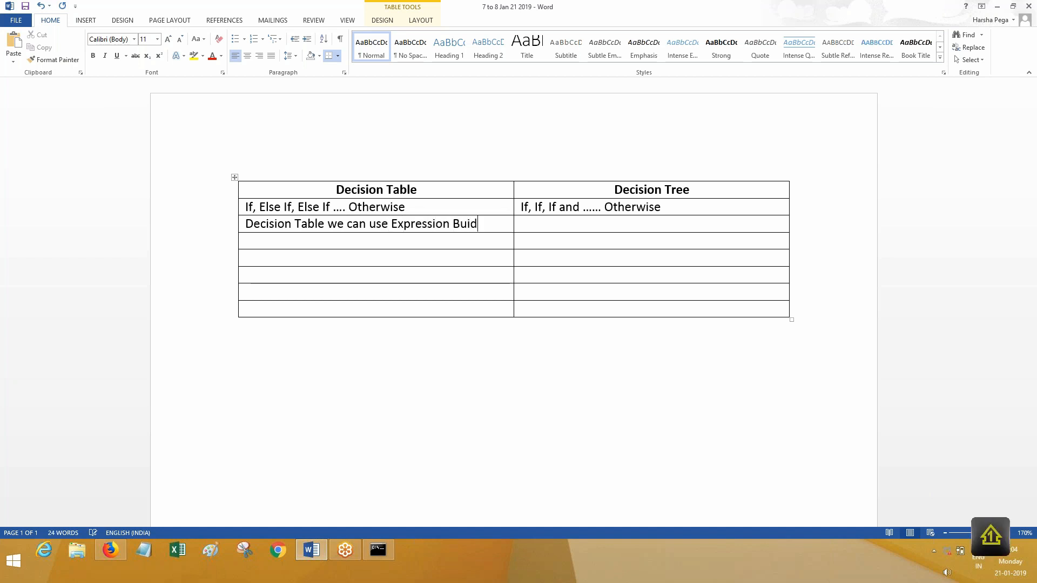
key(BackSpace)
text(l)
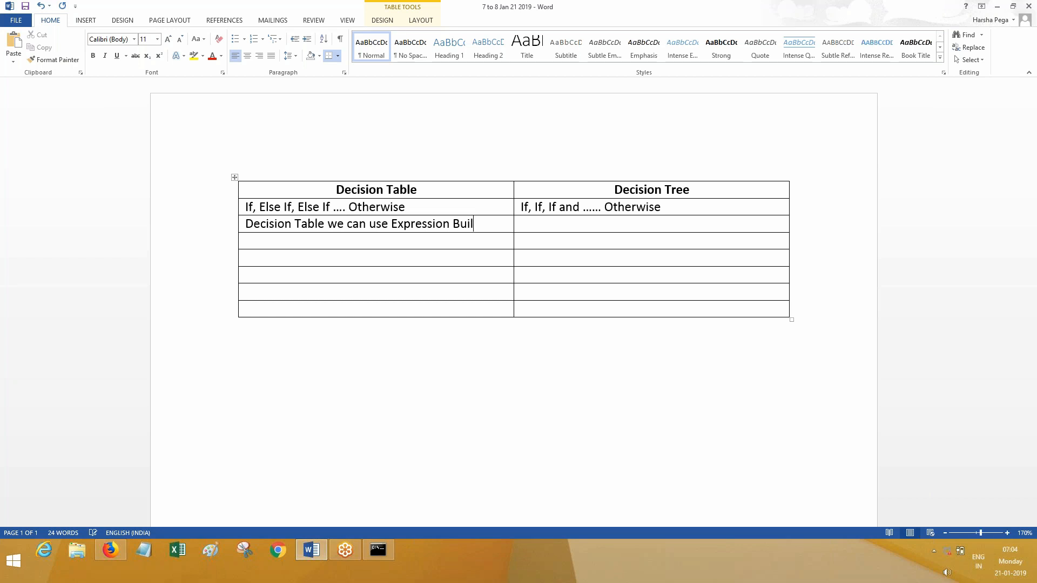
Enter "Decision Tree By default, can't use expression builder." in the second cell below the Decision Tree heading
text(derDecision T)
text(ree By defau)
text(lt)
text(, can't use )
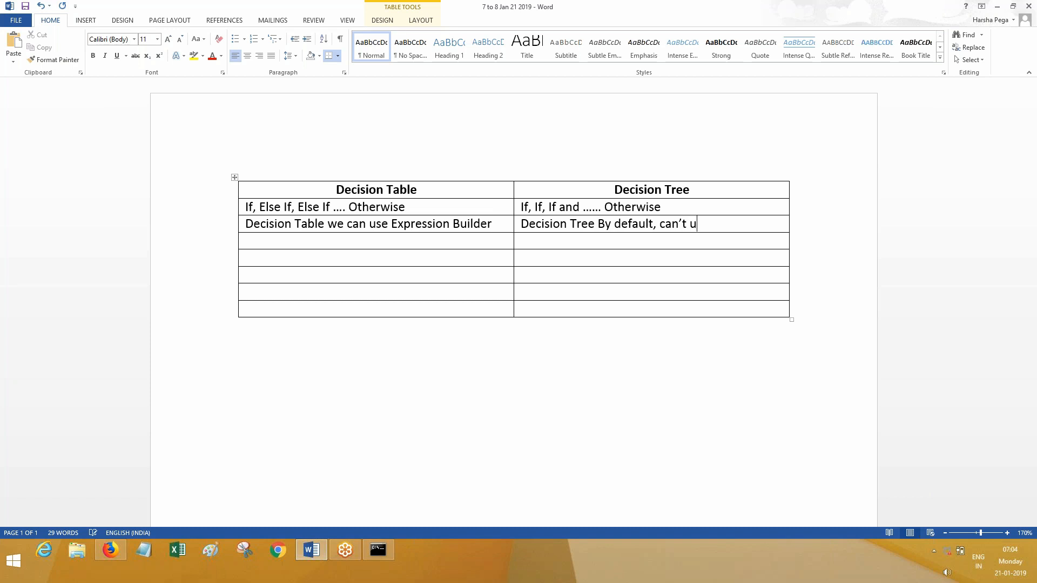
text(expression builder.)
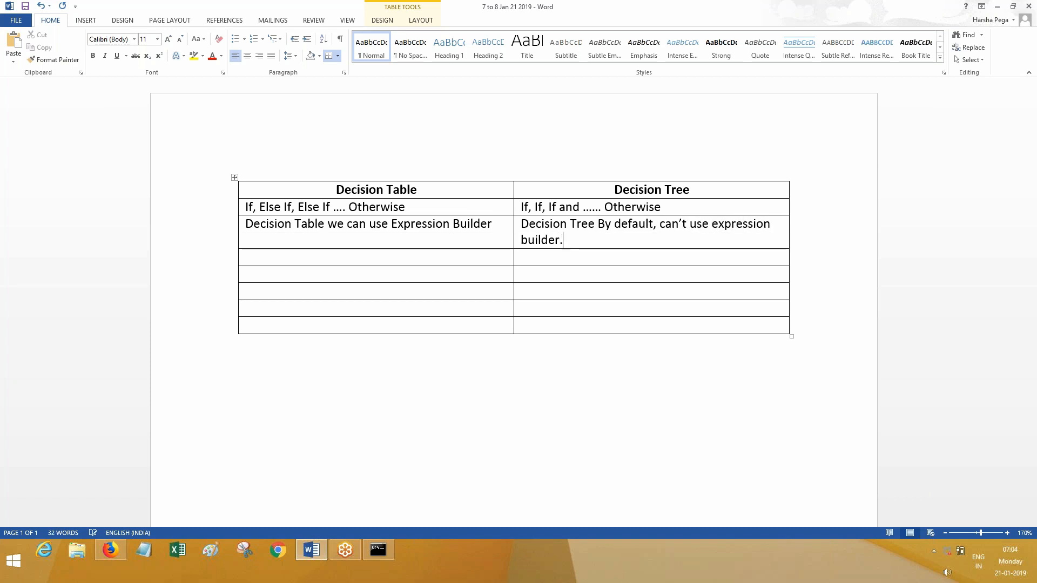
key(Tab)
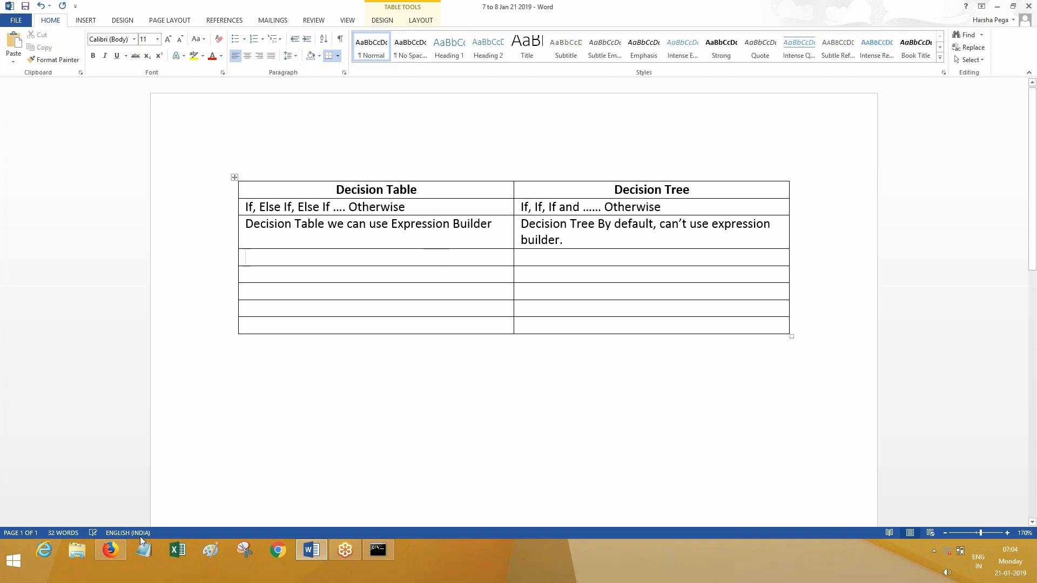
Switch to Pega Dev Studio, glance at AgencyDetailsTbl, and open the configuration options of InsuTypTree
click(109, 549)
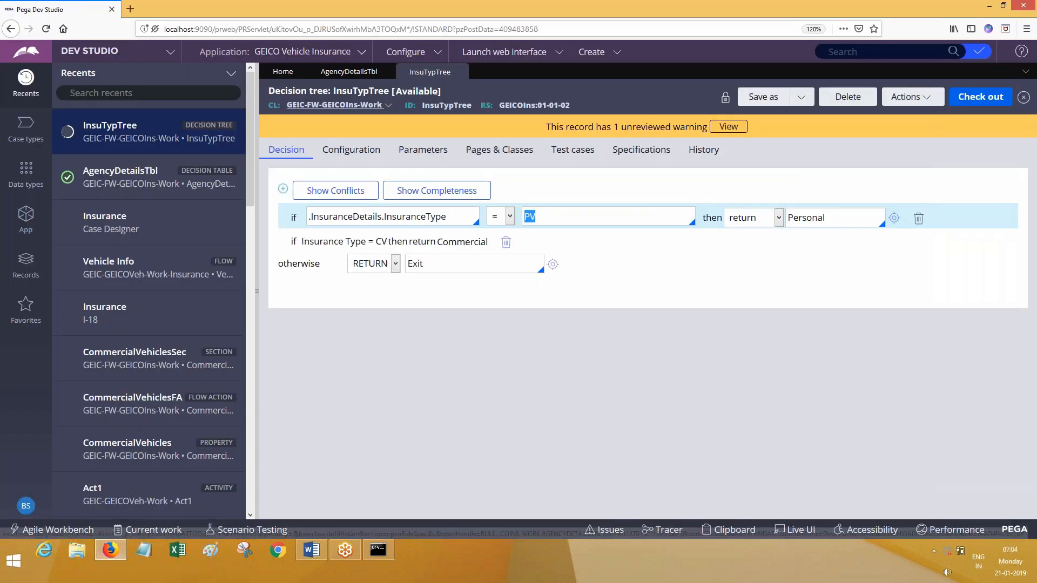
click(343, 72)
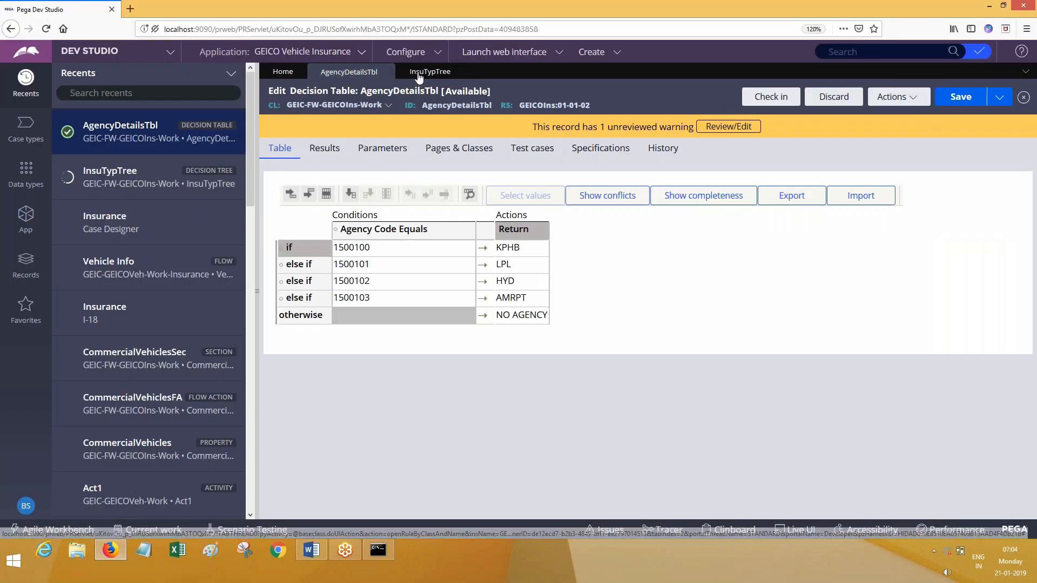
click(430, 71)
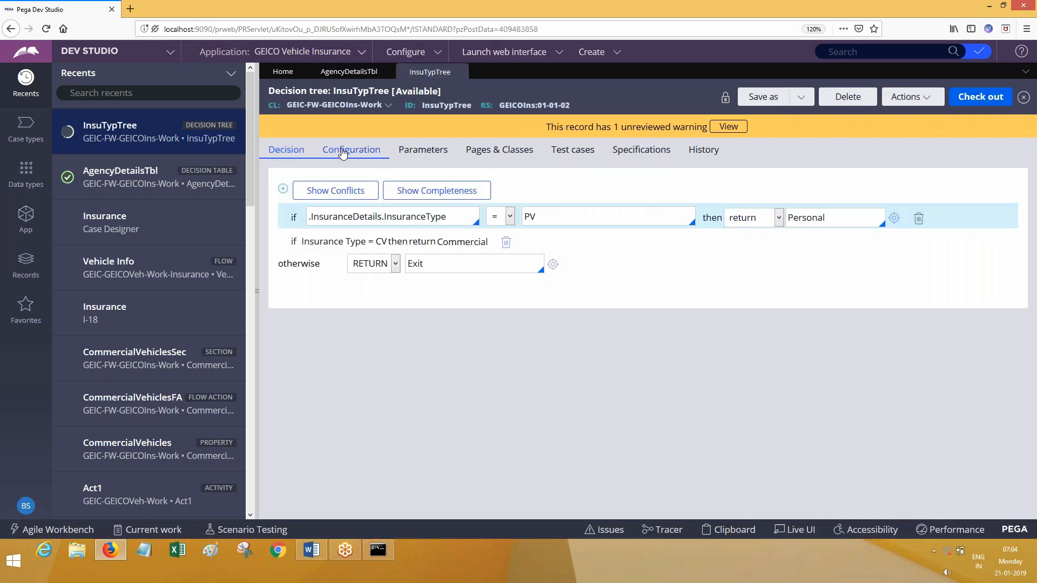
click(343, 154)
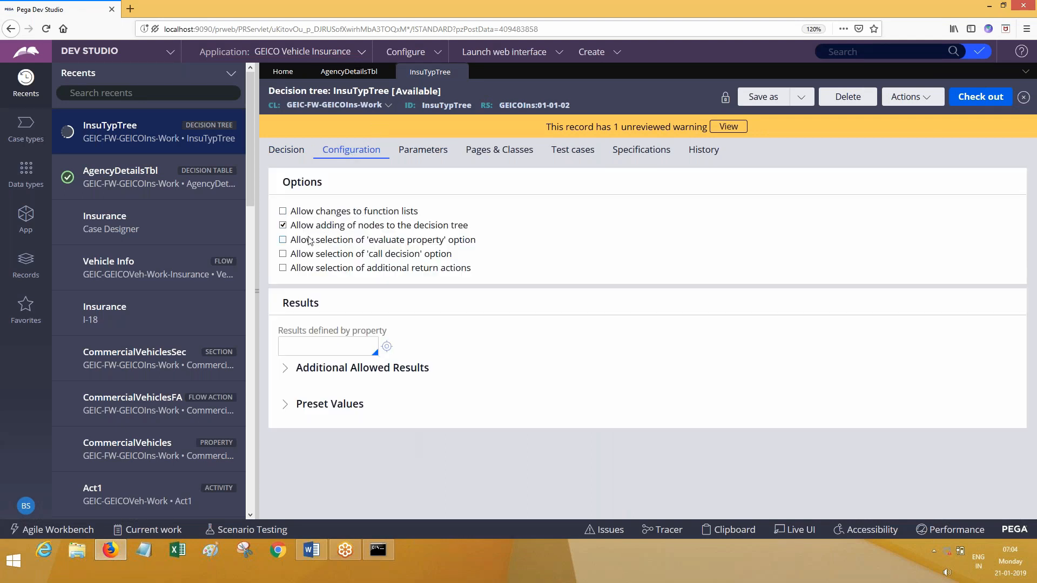
Allow changes to function lists in InsuTypTree, adding contains and anyEntrySatisfiesCondition as the allowed functions
click(283, 212)
click(325, 246)
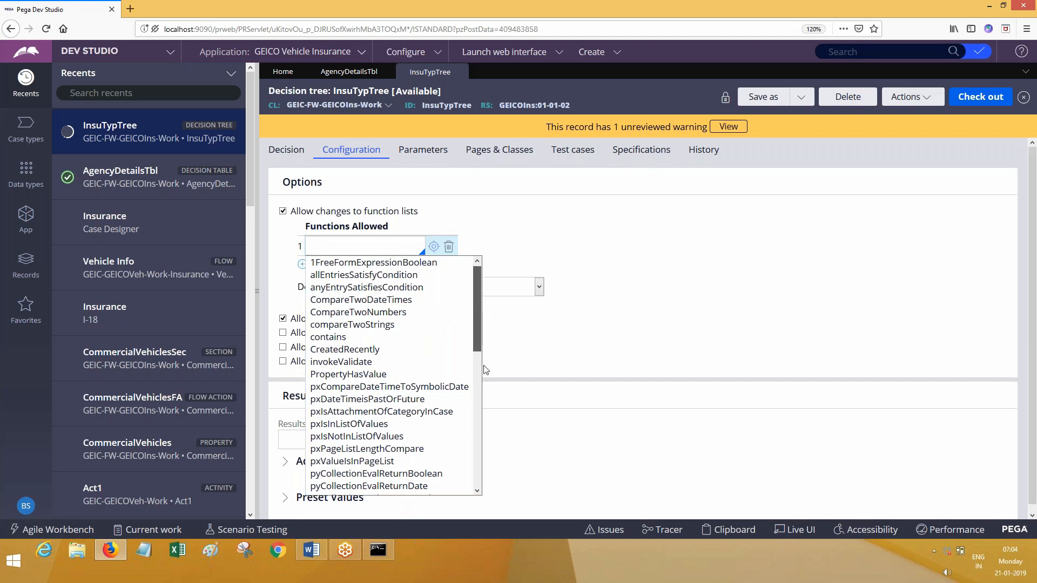
scroll(485, 371, down, 10)
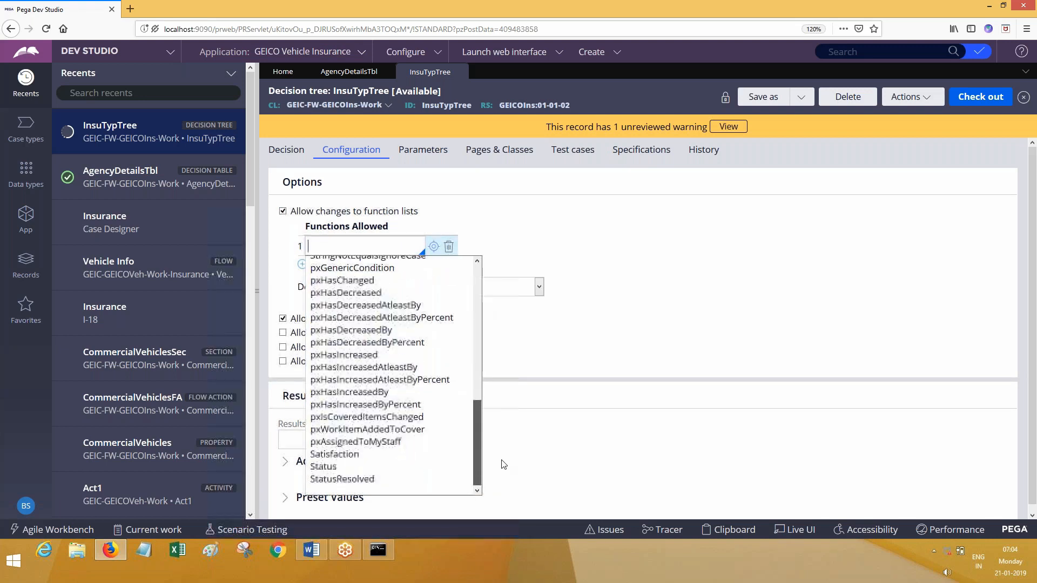
scroll(394, 378, up, 5)
click(346, 295)
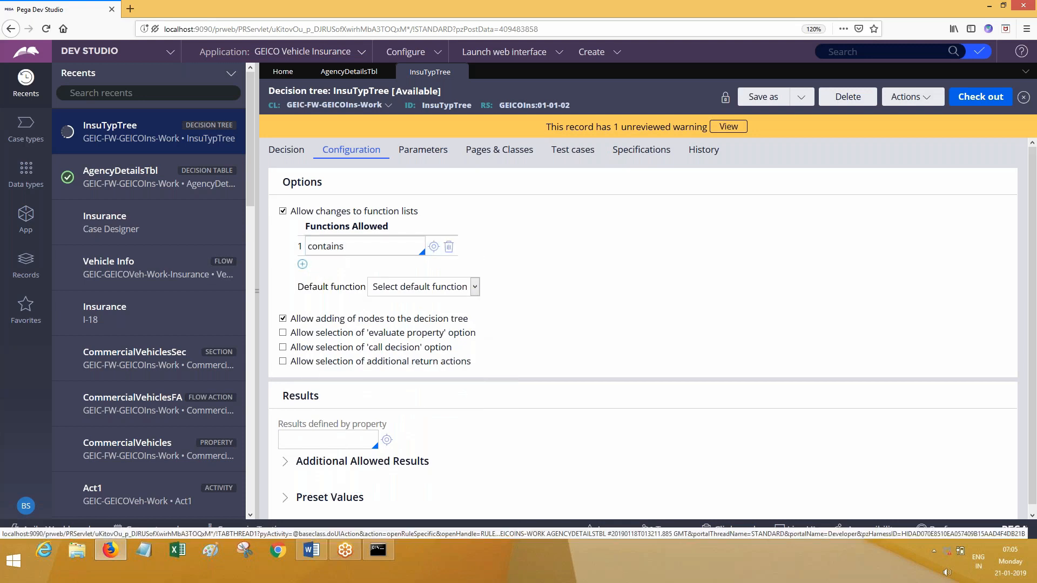
click(303, 264)
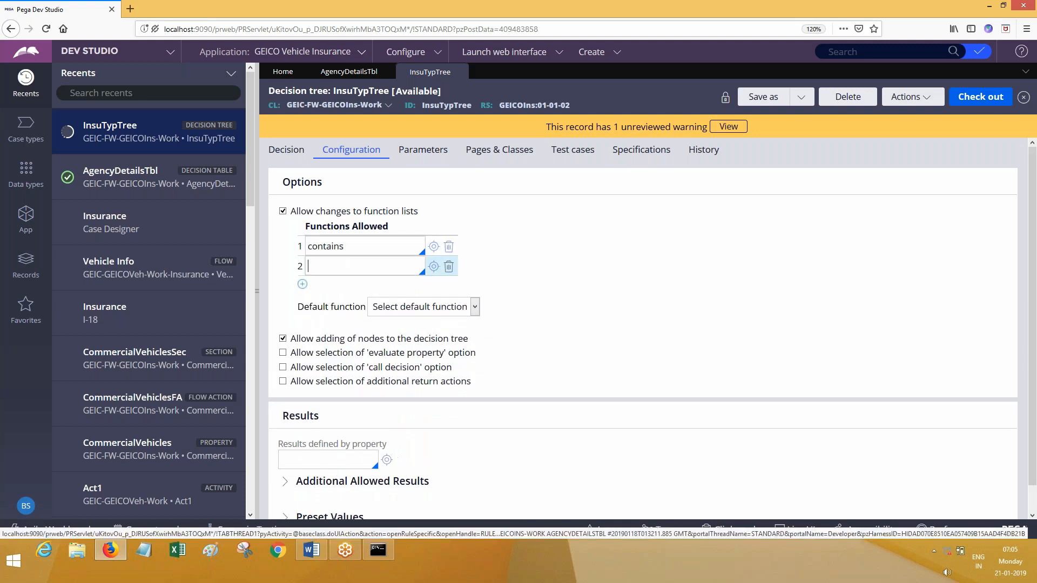
click(355, 312)
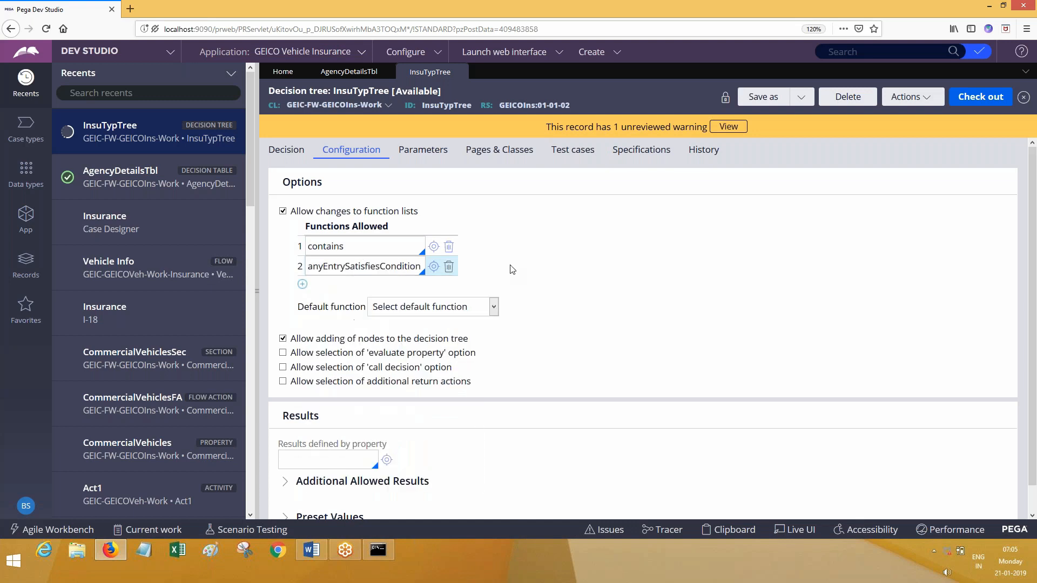
Examine the function choices offered for the PV condition in InsuTypTree's decision
click(294, 154)
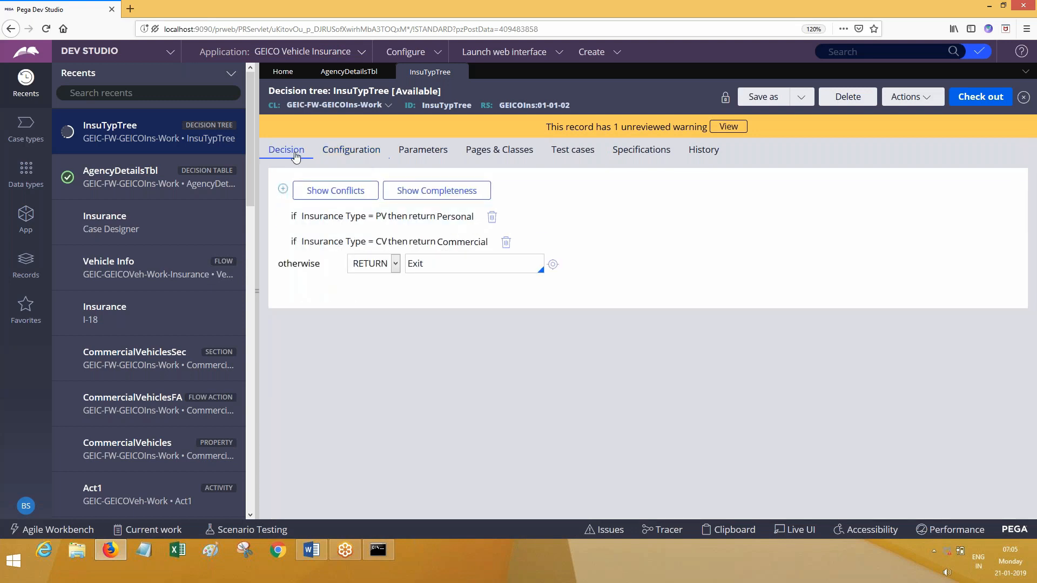
click(387, 228)
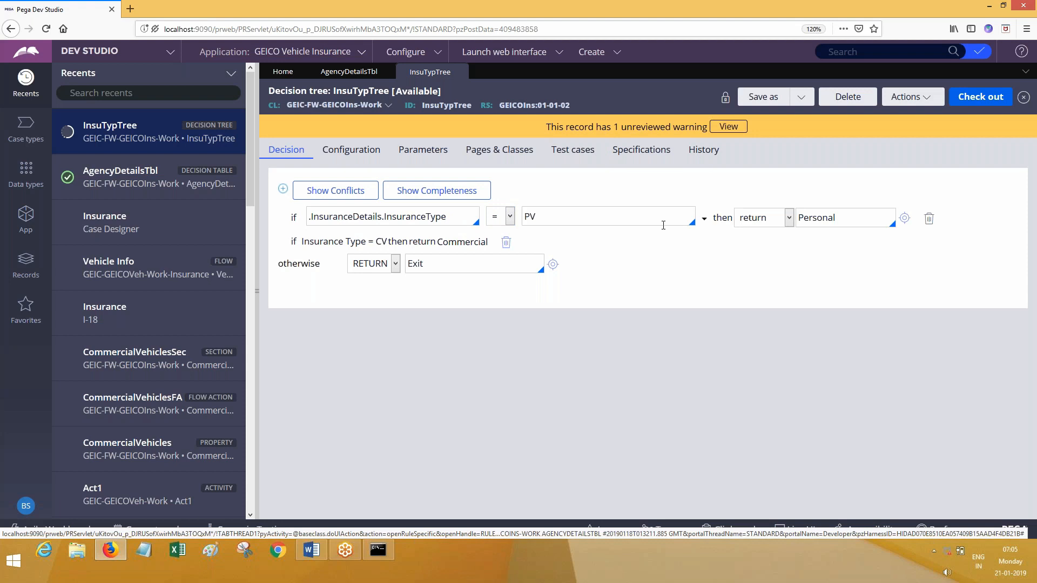
click(703, 219)
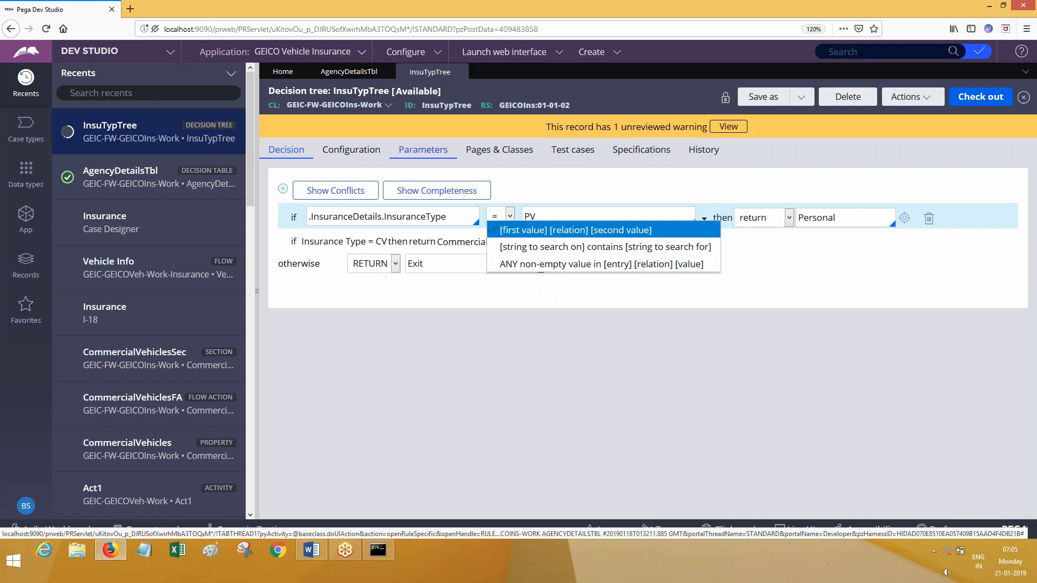
Snip InsuTypTree's "Allow changes to function lists" option, highlighted, together with its two allowed functions
click(351, 150)
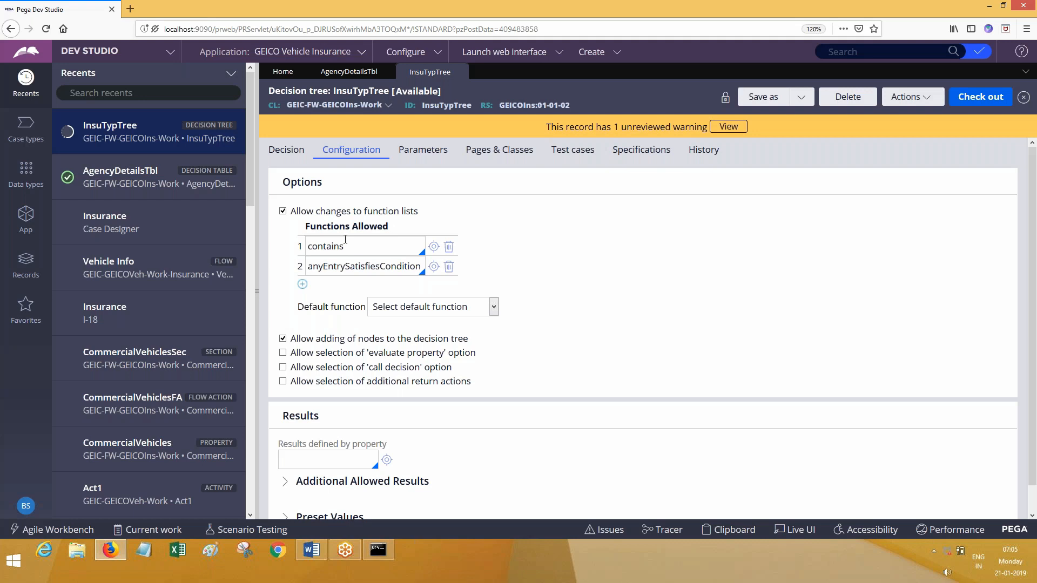
drag(291, 211, 425, 220)
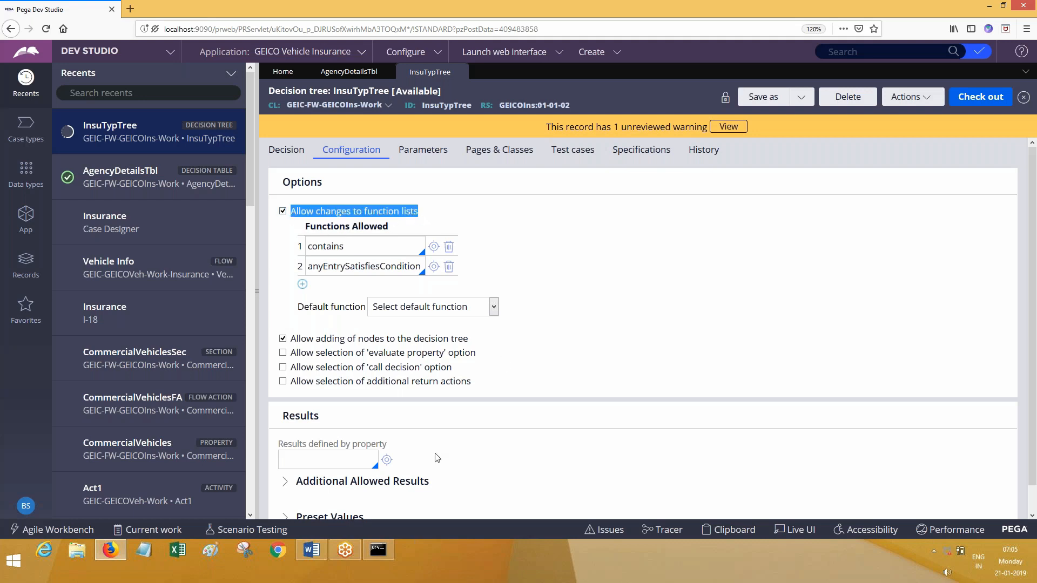
click(244, 549)
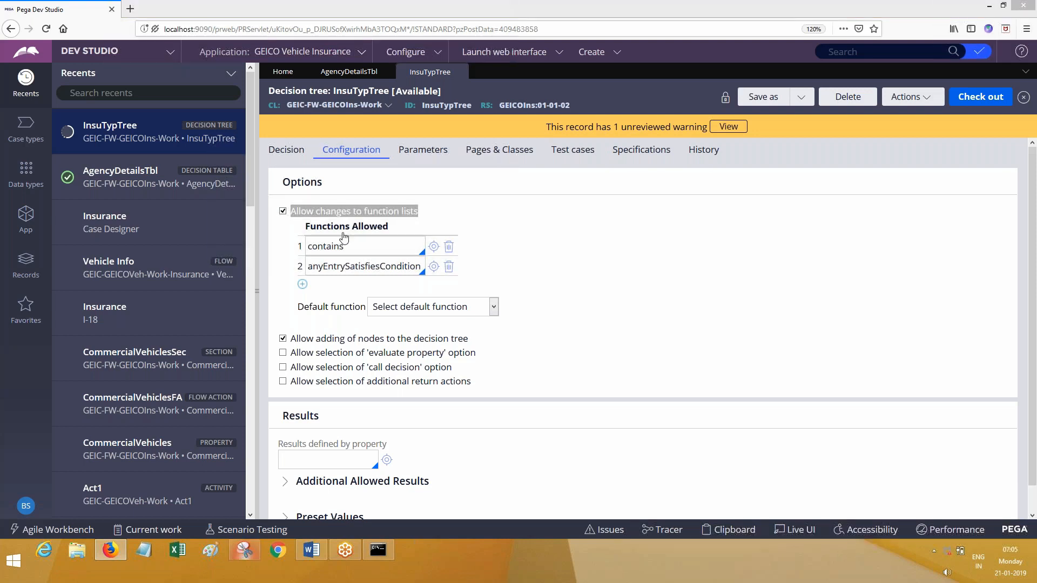
click(465, 132)
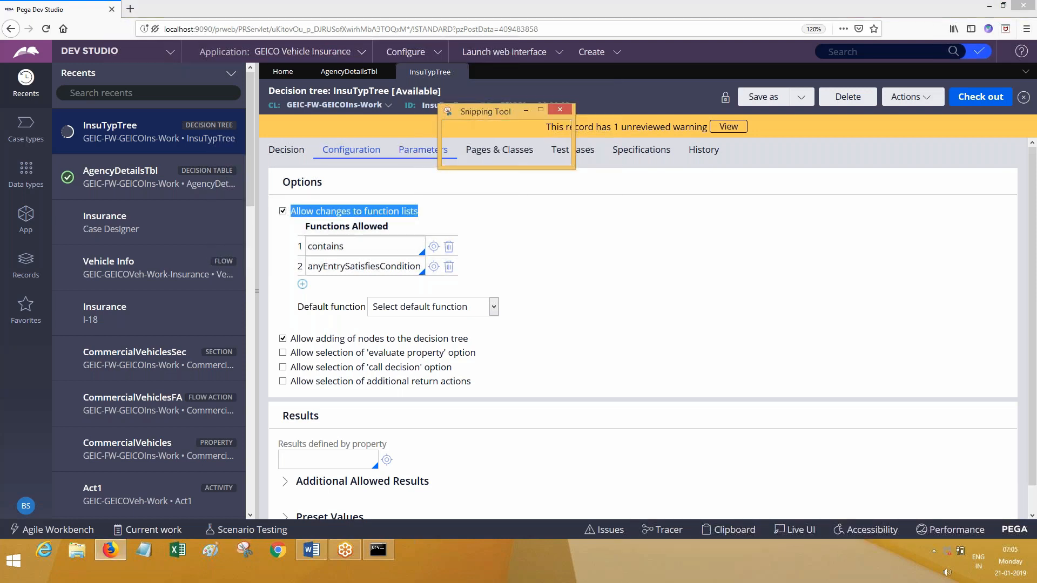
drag(279, 179, 556, 314)
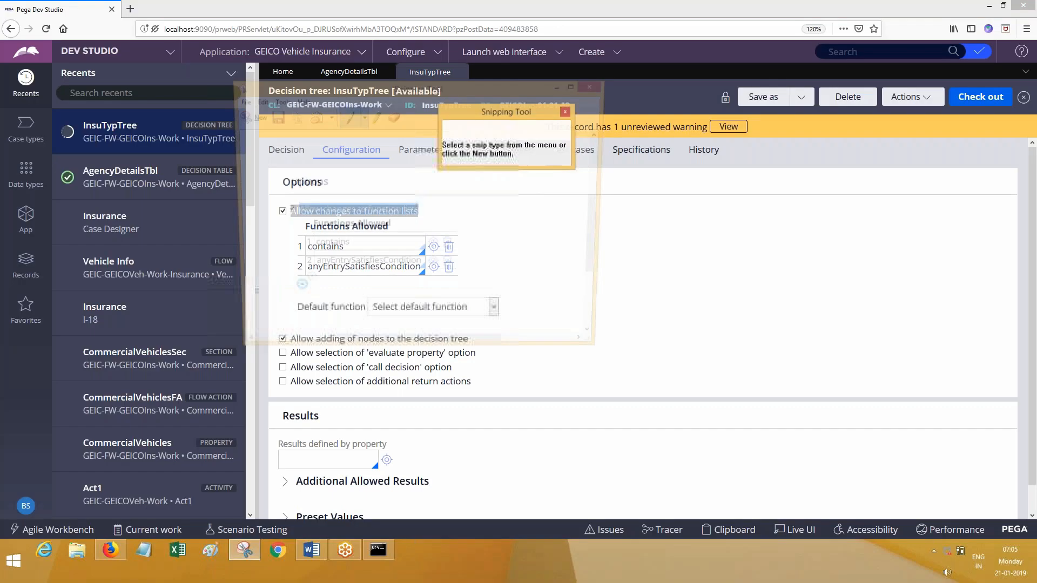
Switch to Word and add "But When we select the option" after a blank line in the Decision Tree expression builder cell
click(312, 550)
click(582, 245)
key(Return)
key(Return)
text(But Wher)
text( we se)
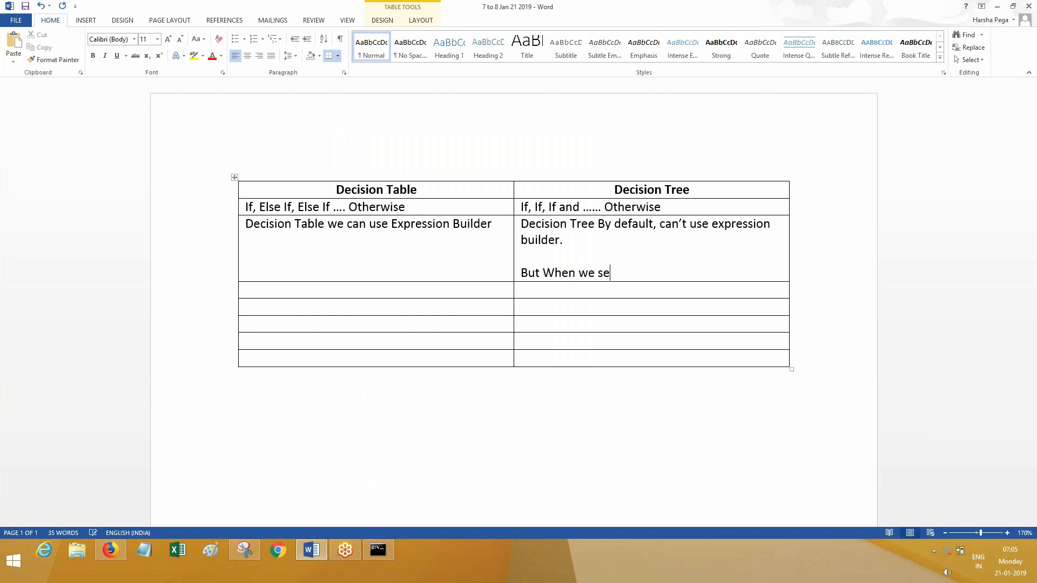
text(lect the option)
Paste the function list snip beneath that text and shrink it to fit within the Decision Tree column
key(Return)
key(ctrl+v)
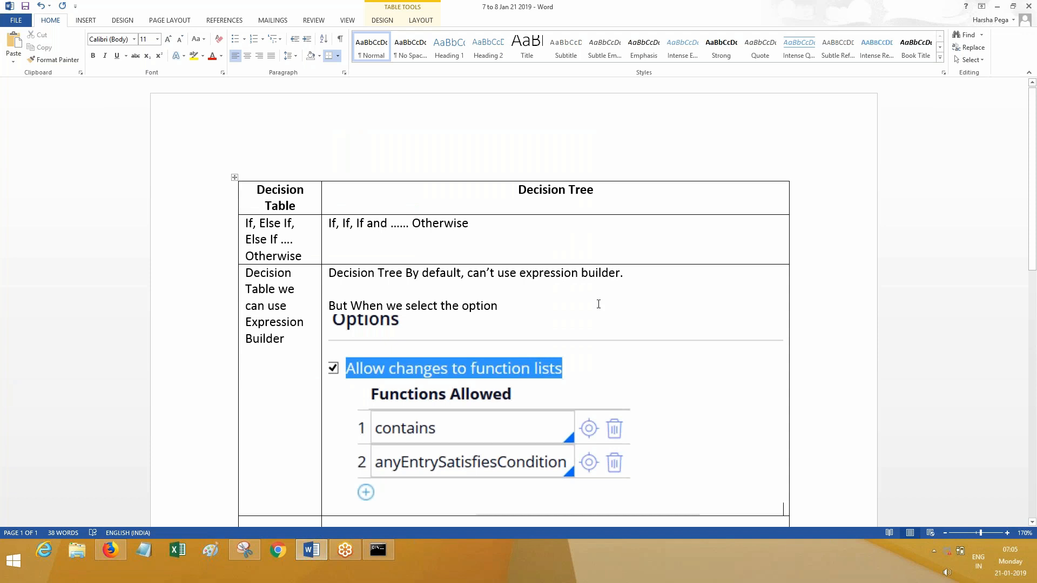
click(771, 501)
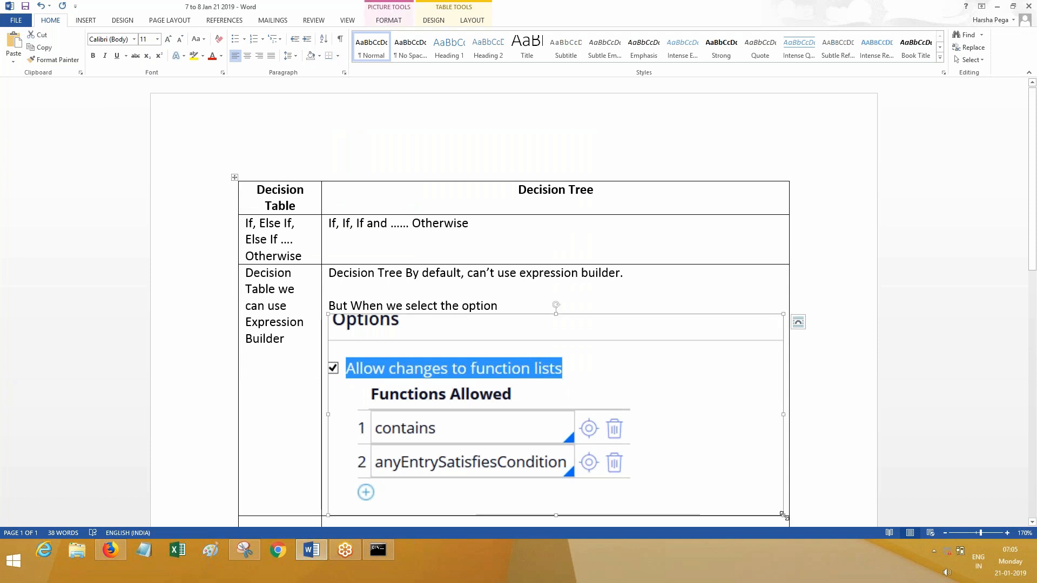
drag(783, 515, 543, 409)
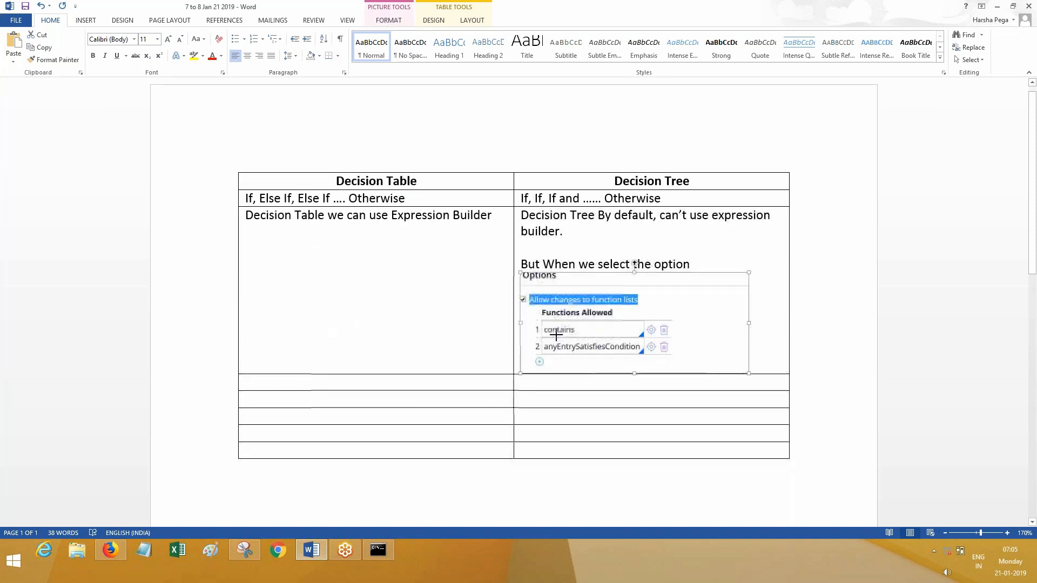
Add the line "We can use these function in the conditions." below the pasted snip
click(756, 352)
key(Return)
text(We can )
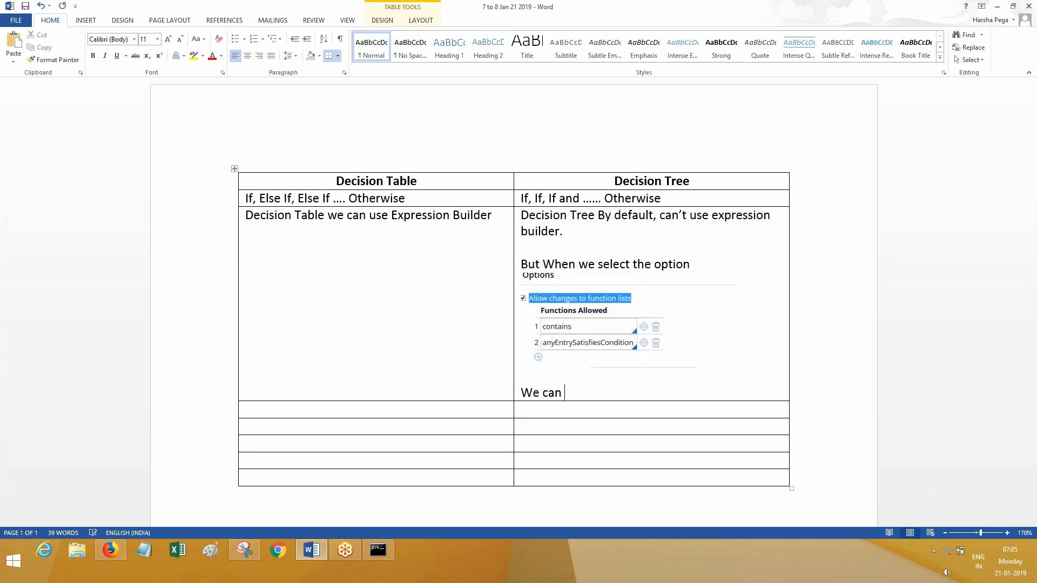
text(use these funcit)
key(BackSpace)
key(BackSpace)
text(tion in the)
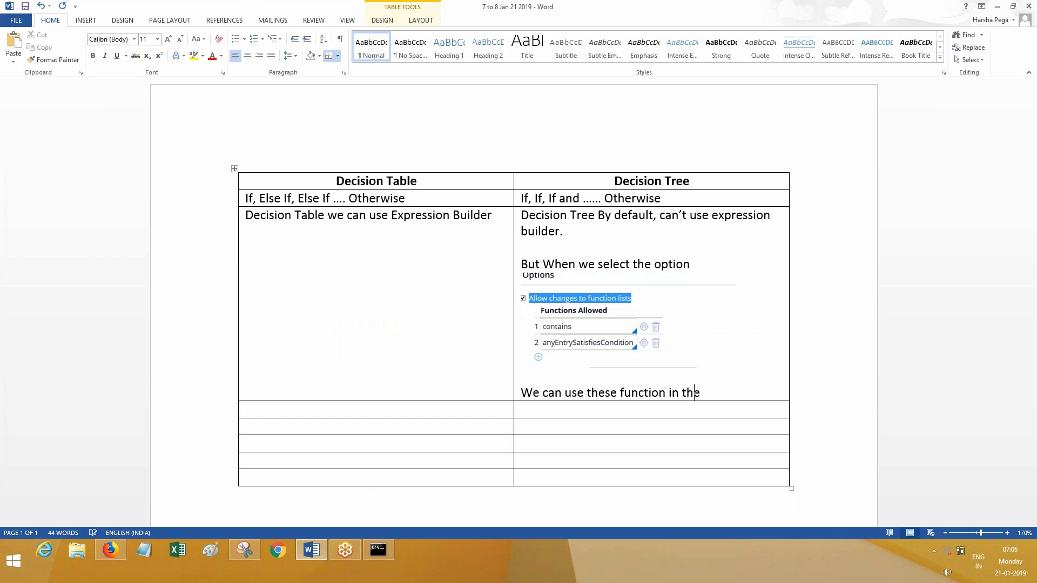
text( condition,)
key(BackSpace)
text(s.)
Switch to Pega Dev Studio, disallow changes to function lists in InsuTypTree, and leave the selection of additional return actions off
click(111, 550)
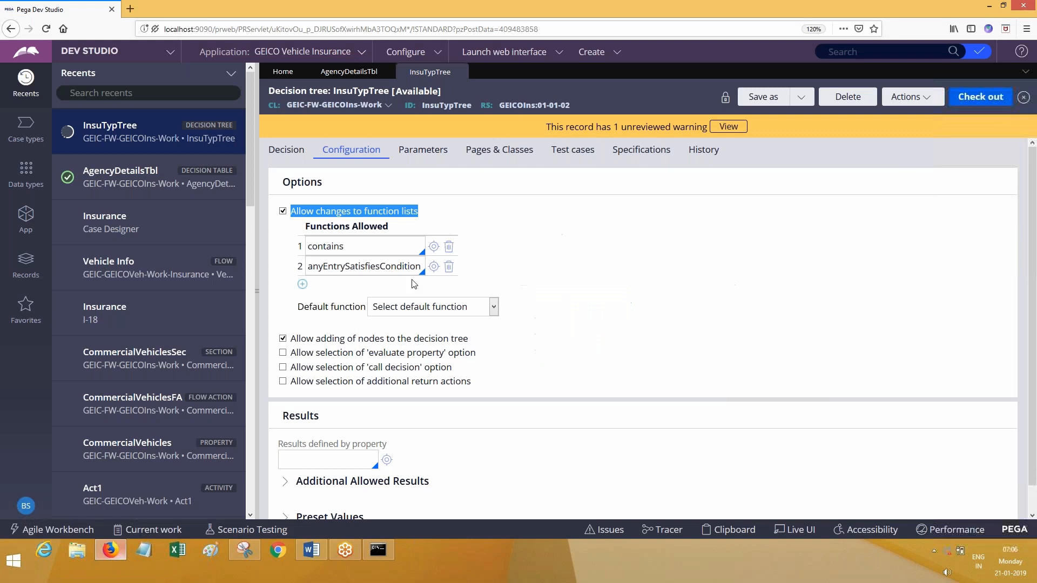
click(283, 212)
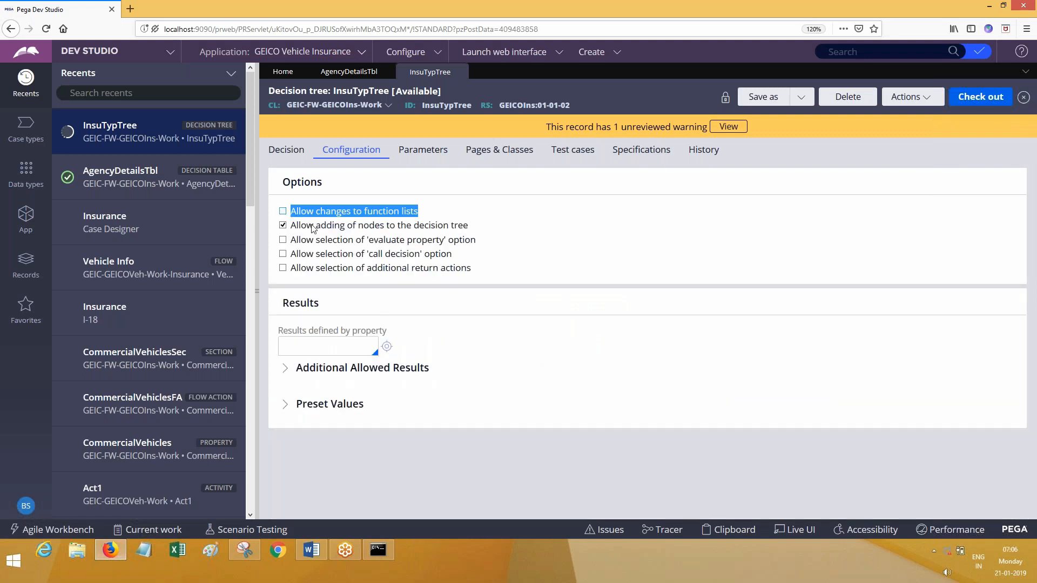
click(284, 270)
click(283, 269)
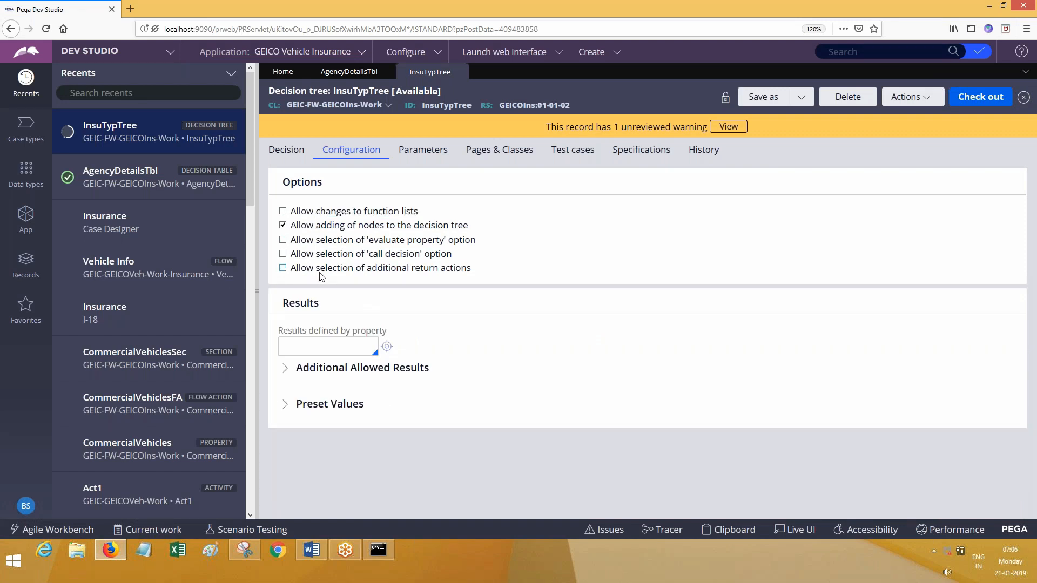
Expand the additional allowed results in InsuTypTree and set .Gender as the property that defines the results
click(285, 368)
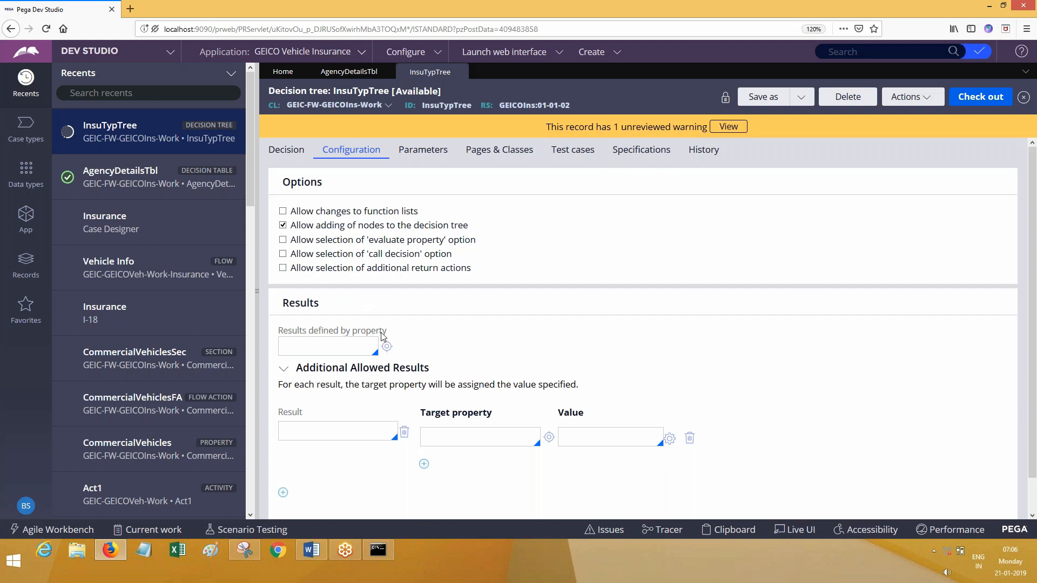
drag(277, 331, 406, 341)
click(350, 350)
text(.Ge)
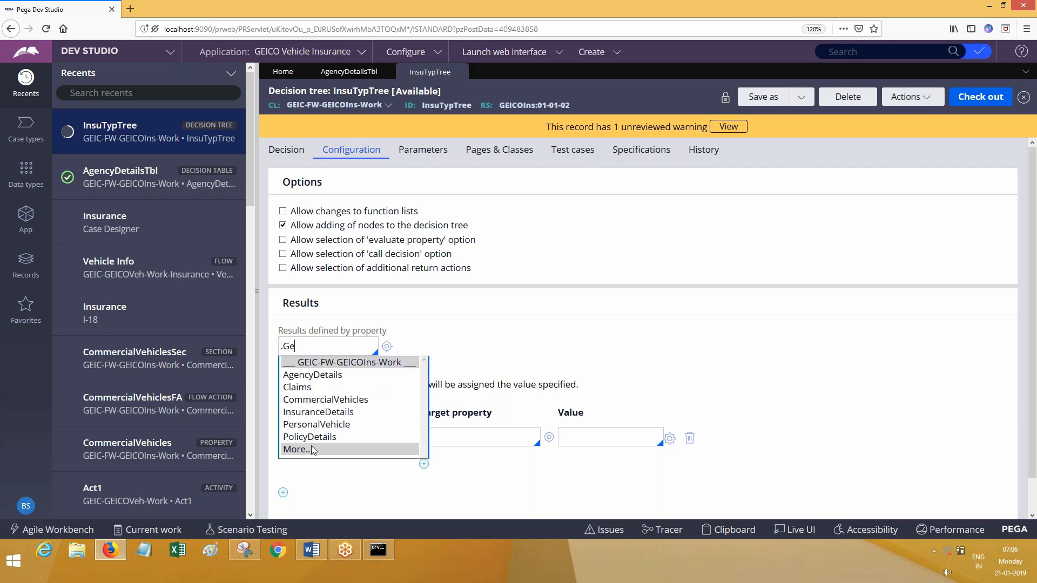
click(312, 450)
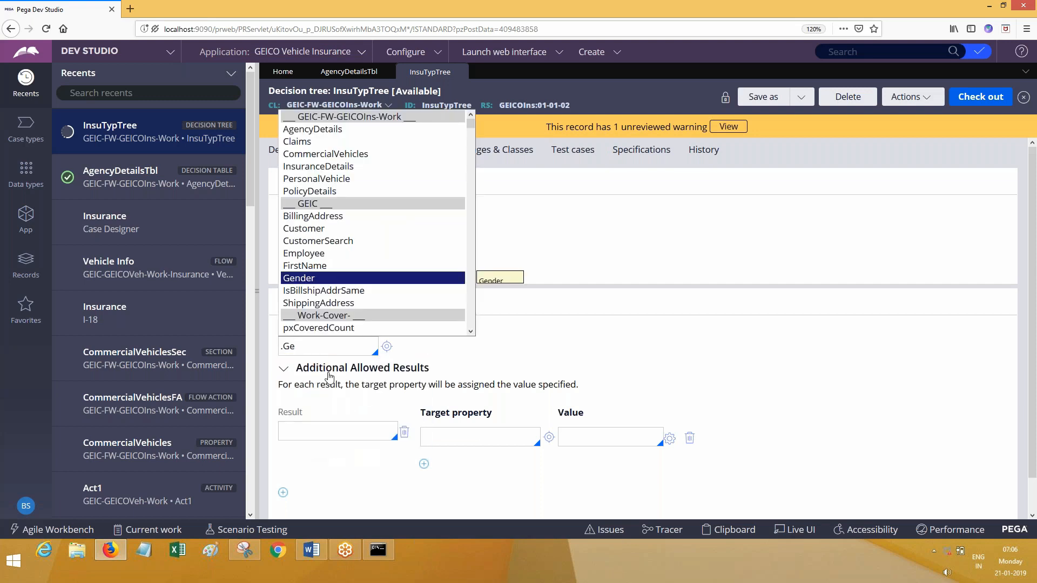
click(318, 279)
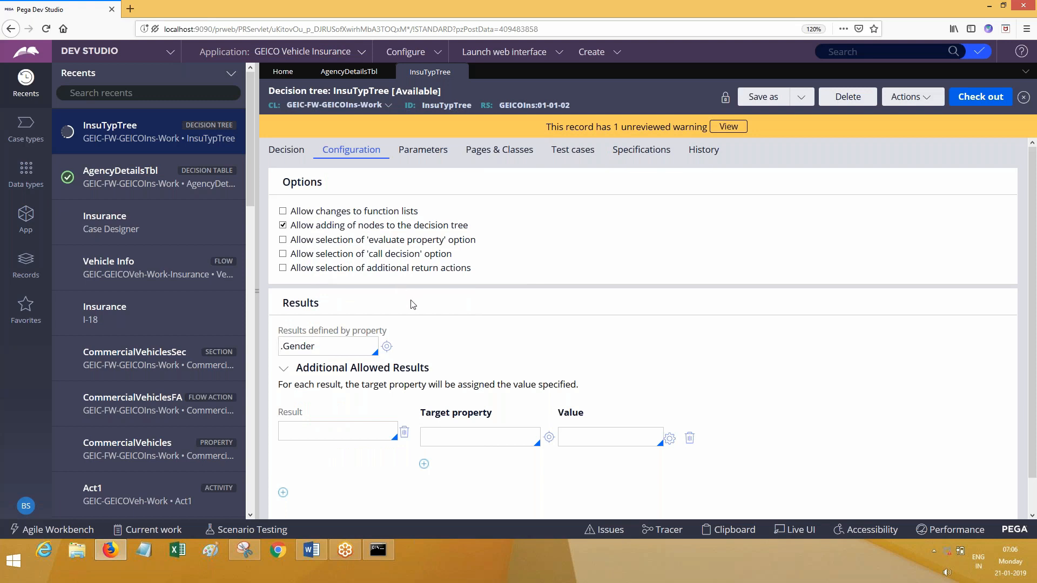
Set .Gender as the property that defines the results in the AgencyDetailsTbl decision table
click(346, 76)
click(326, 151)
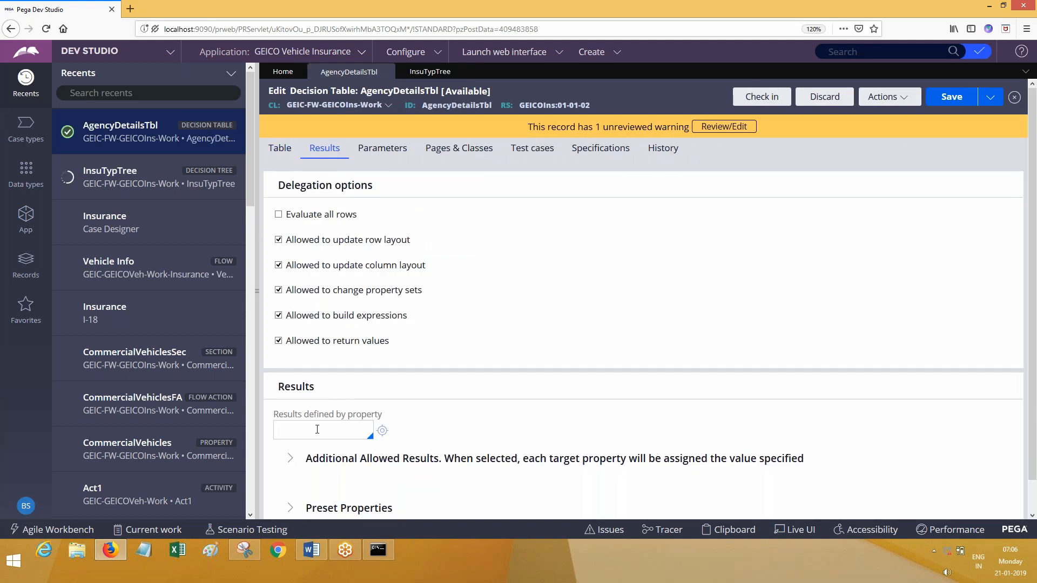
text(.ge)
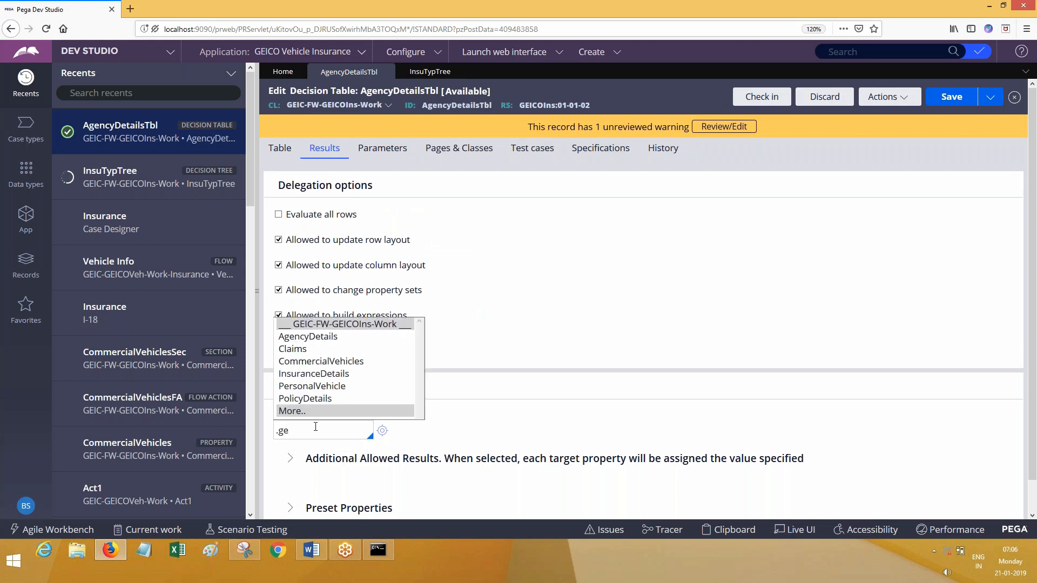
click(301, 414)
key(Return)
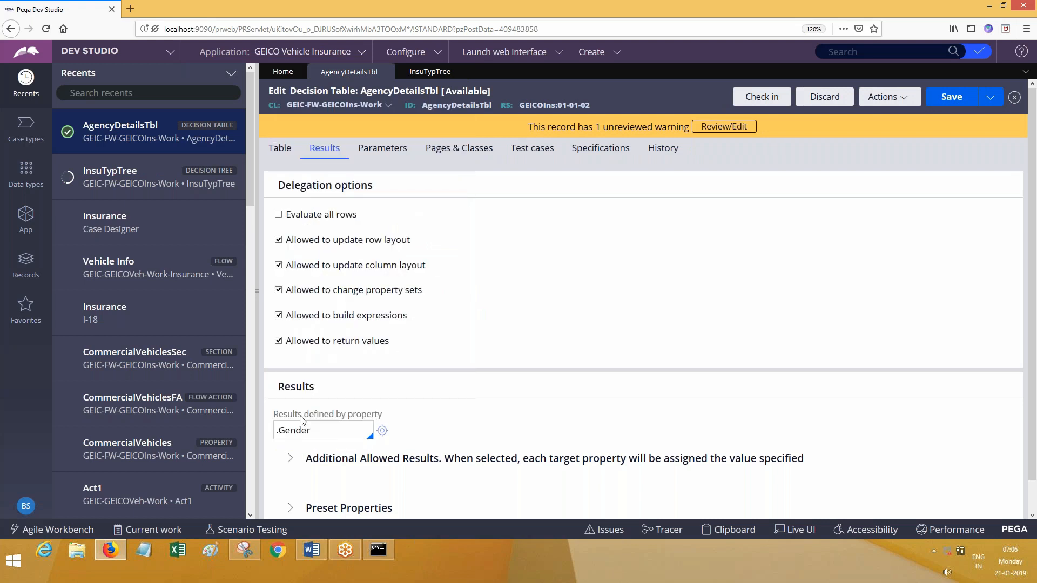
Check the return value for agency code 1500100 in the AgencyDetailsTbl conditions table and save the rule
click(282, 152)
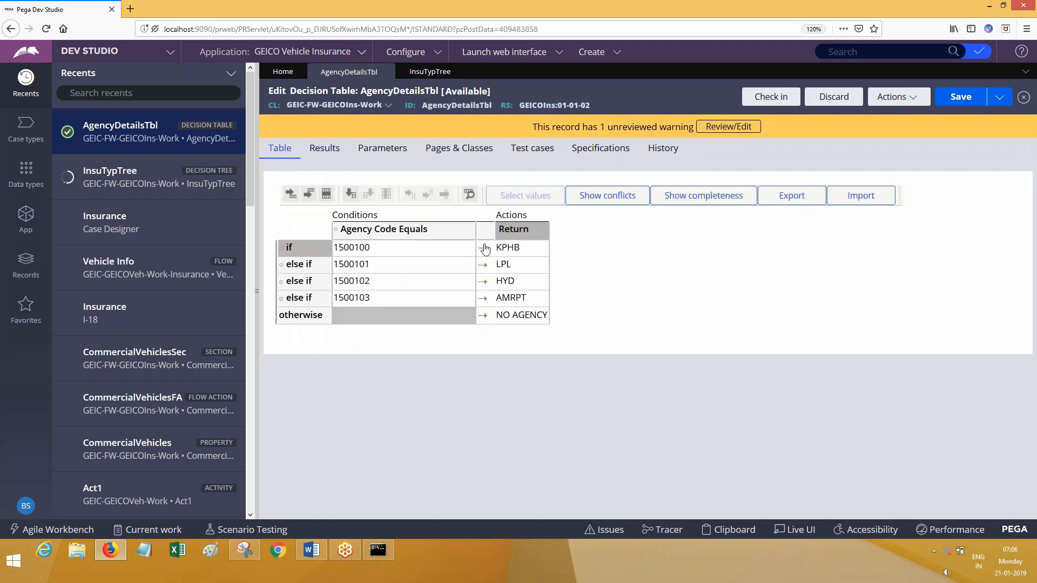
click(517, 248)
click(961, 97)
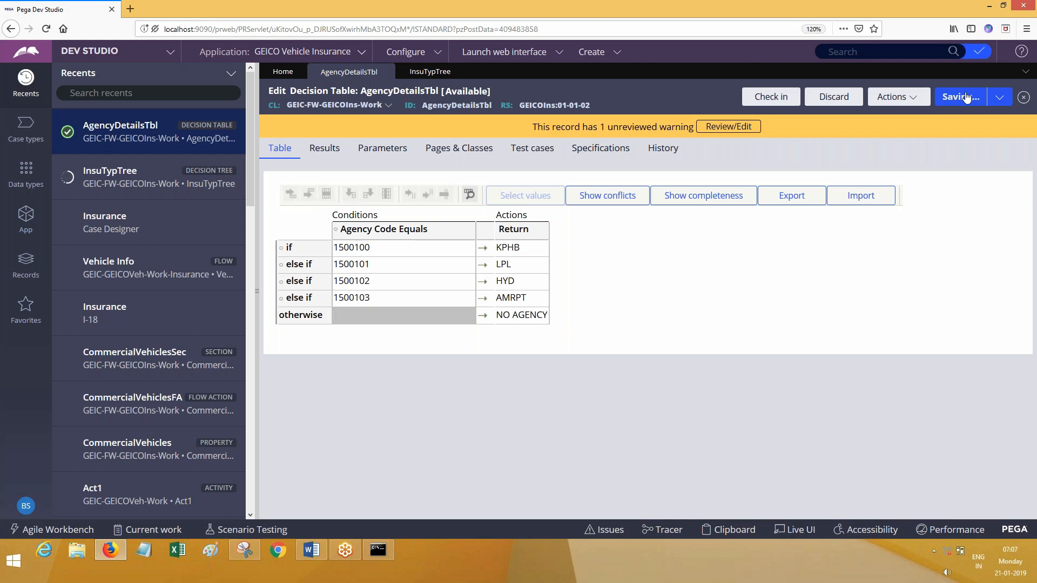
Switch to the InsuTypTree decision and choose Male as the return value of the PV insurance type condition
click(431, 74)
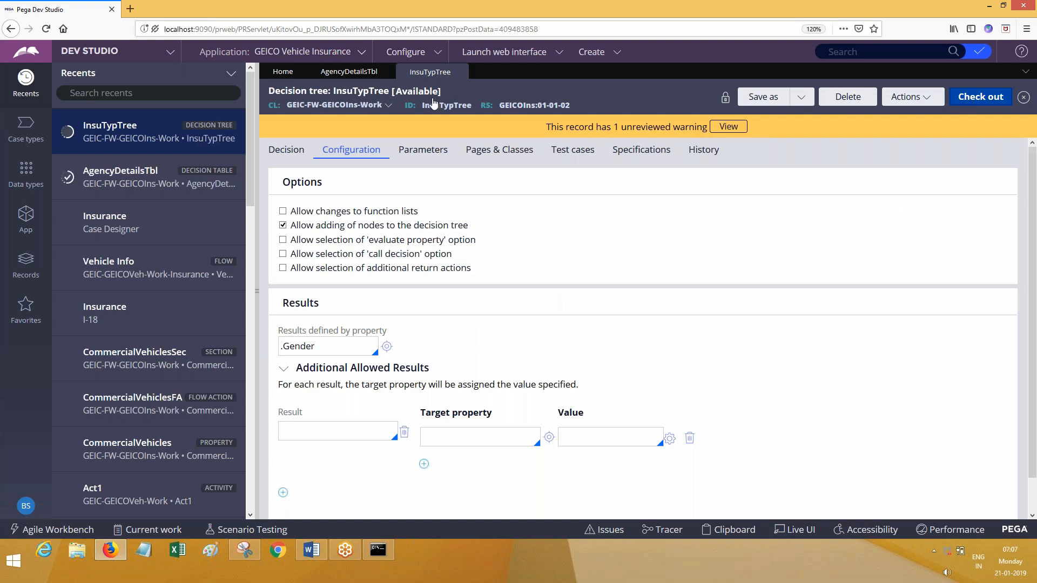
click(363, 80)
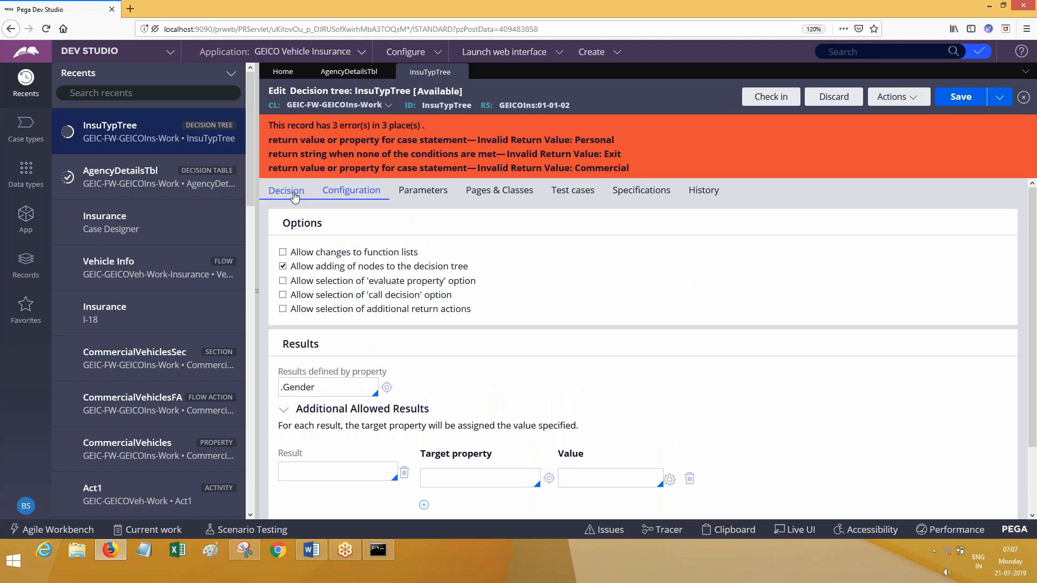
click(294, 195)
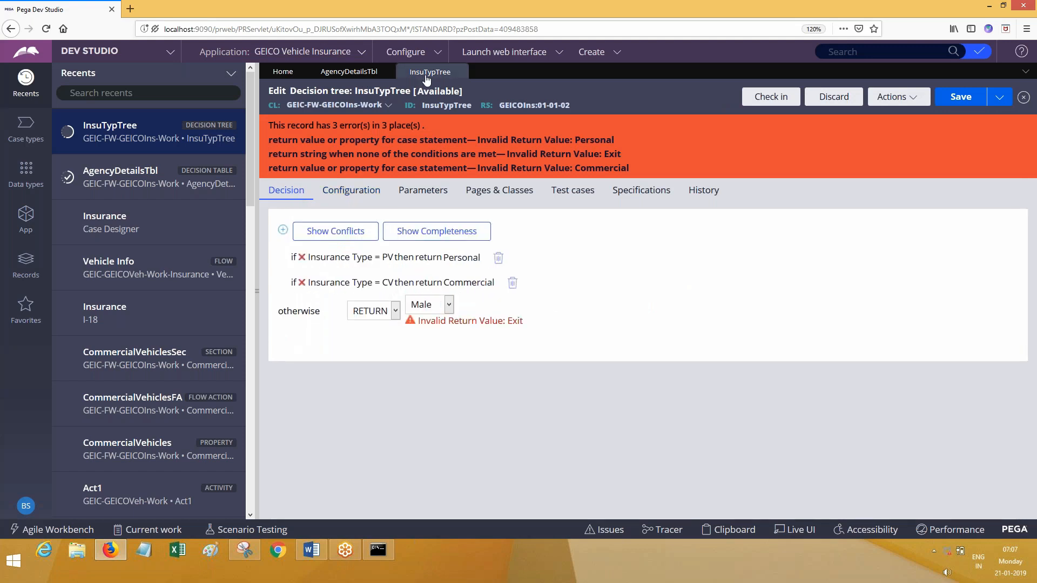
click(435, 261)
click(815, 219)
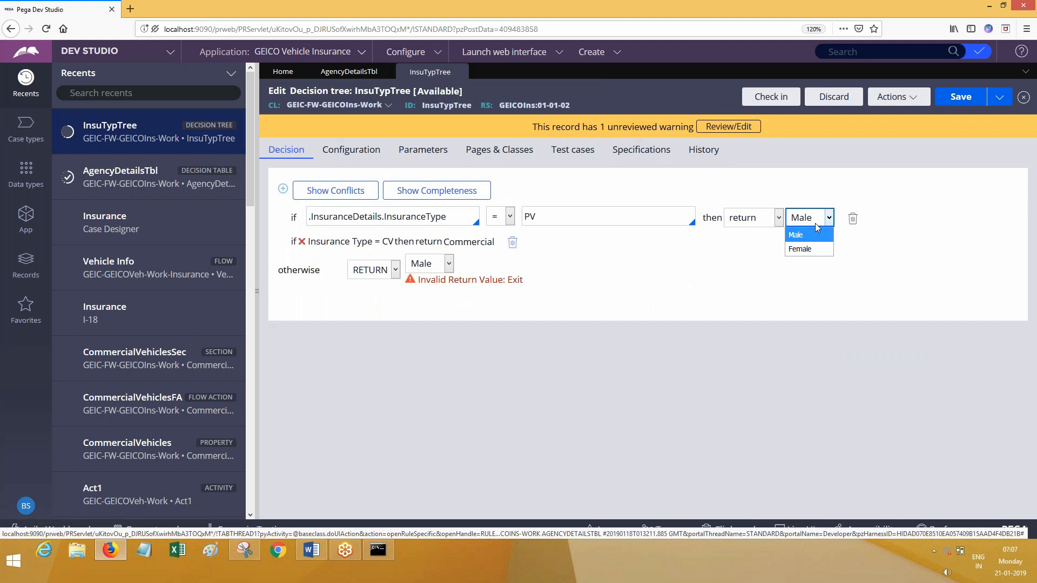
Set the return value for agency code 1500100 in AgencyDetailsTbl to Male
click(372, 73)
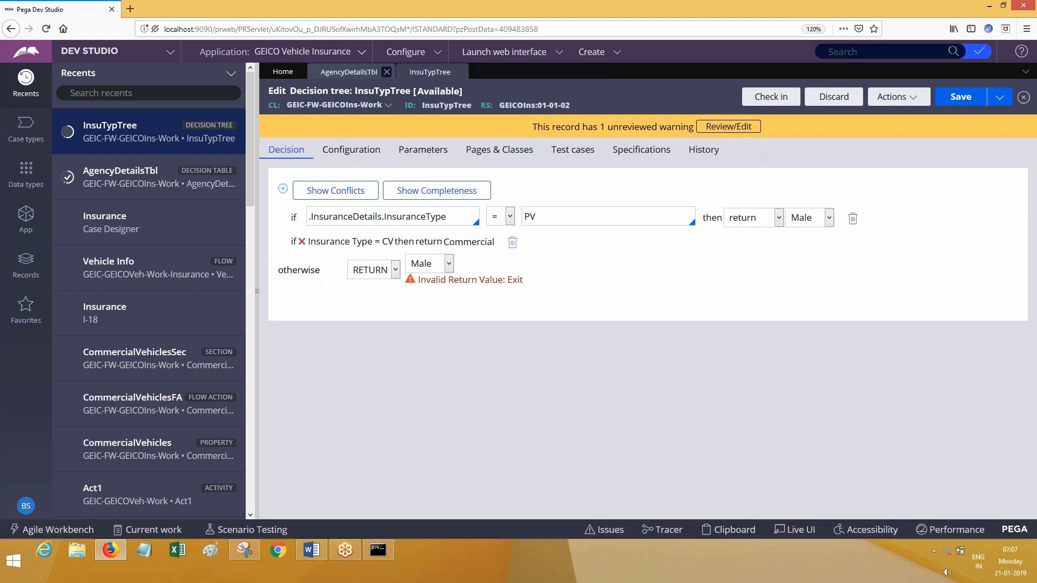
click(510, 310)
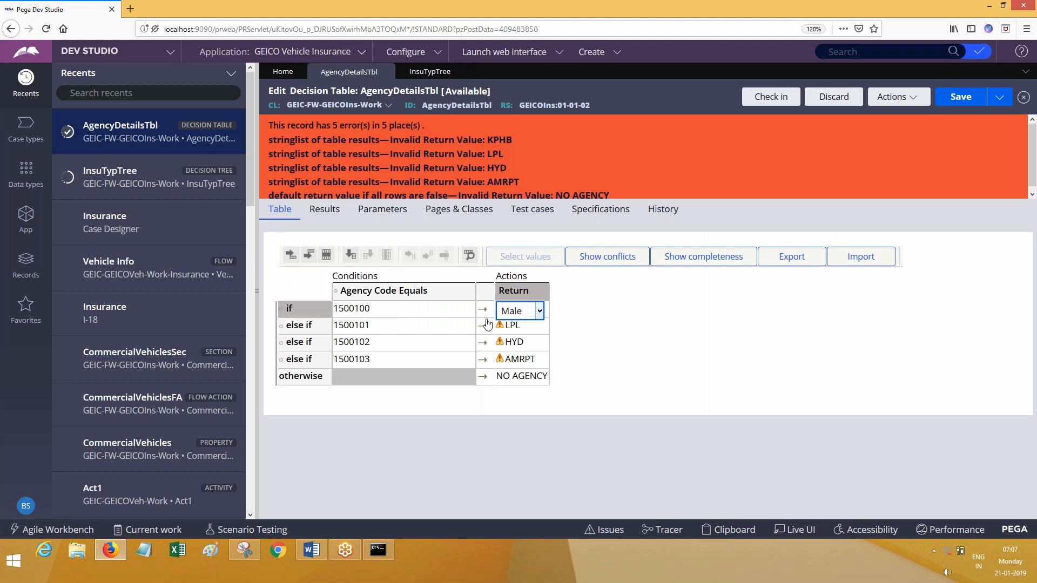
click(539, 312)
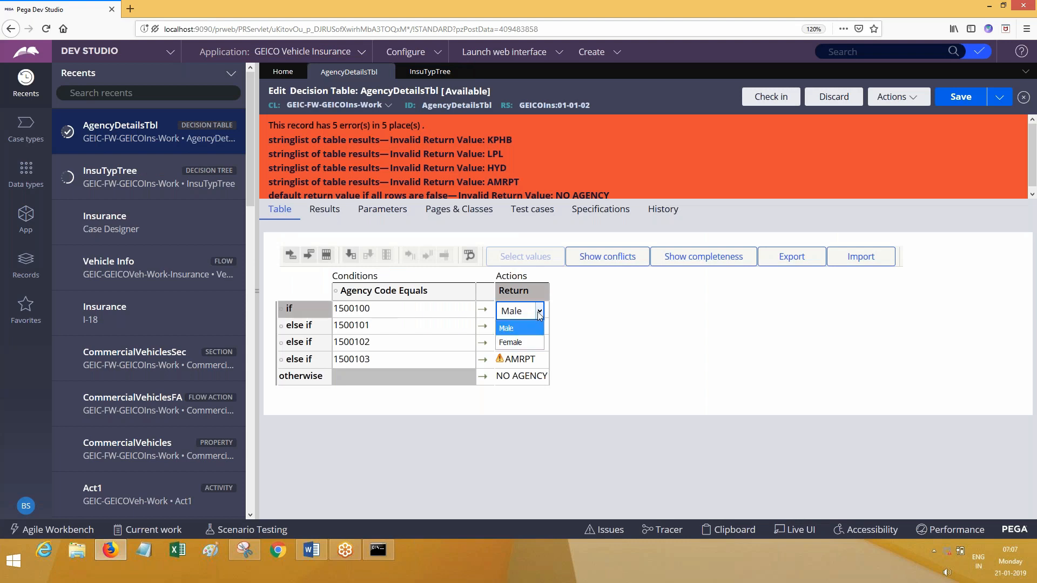
Review the results property of AgencyDetailsTbl, and set the returns for agency codes 1500101, 1500102 and 1500103 to Male
click(326, 210)
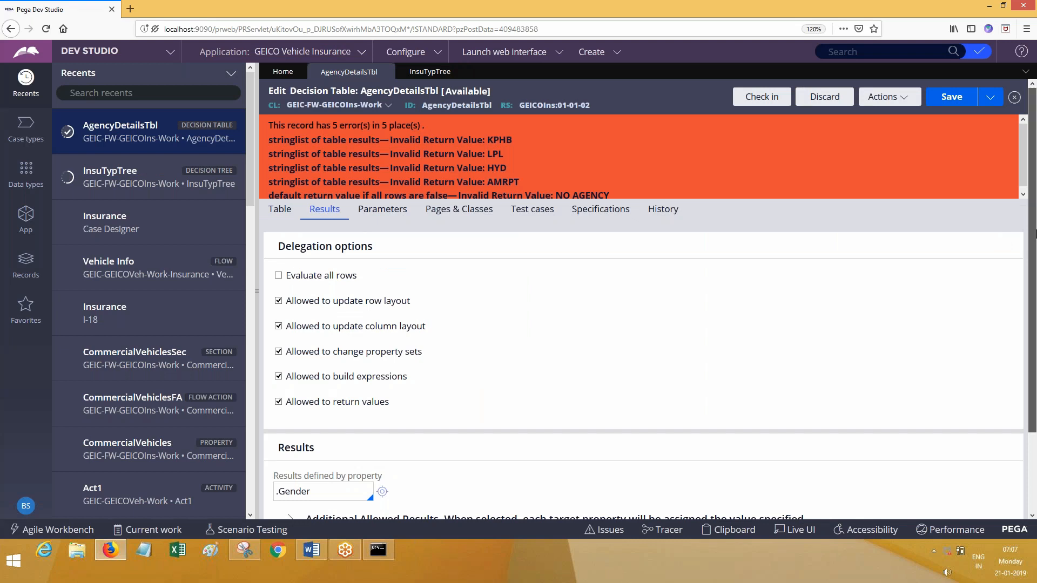
drag(1035, 233, 1035, 292)
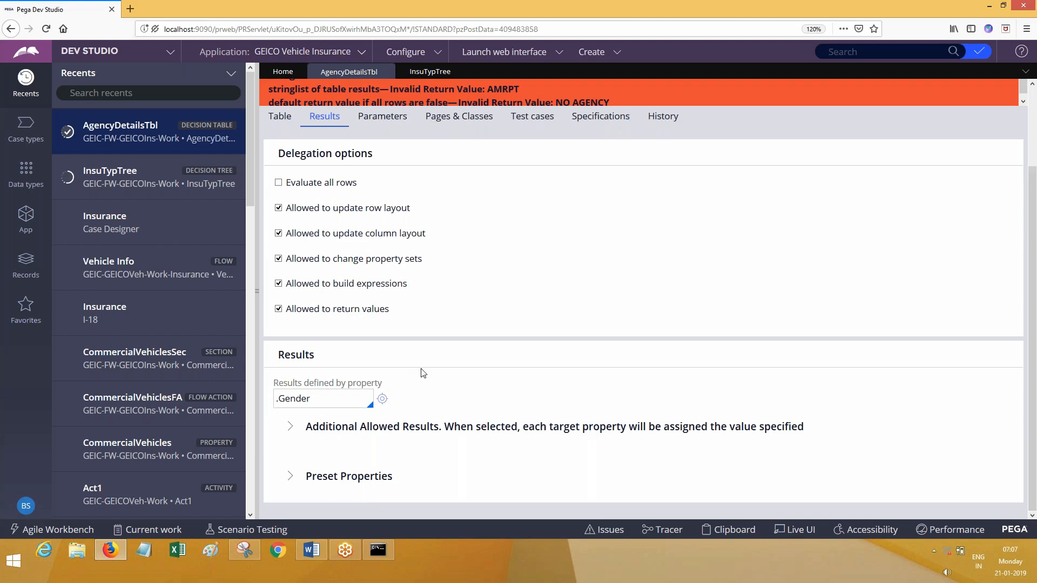
double_click(331, 405)
click(280, 117)
click(524, 328)
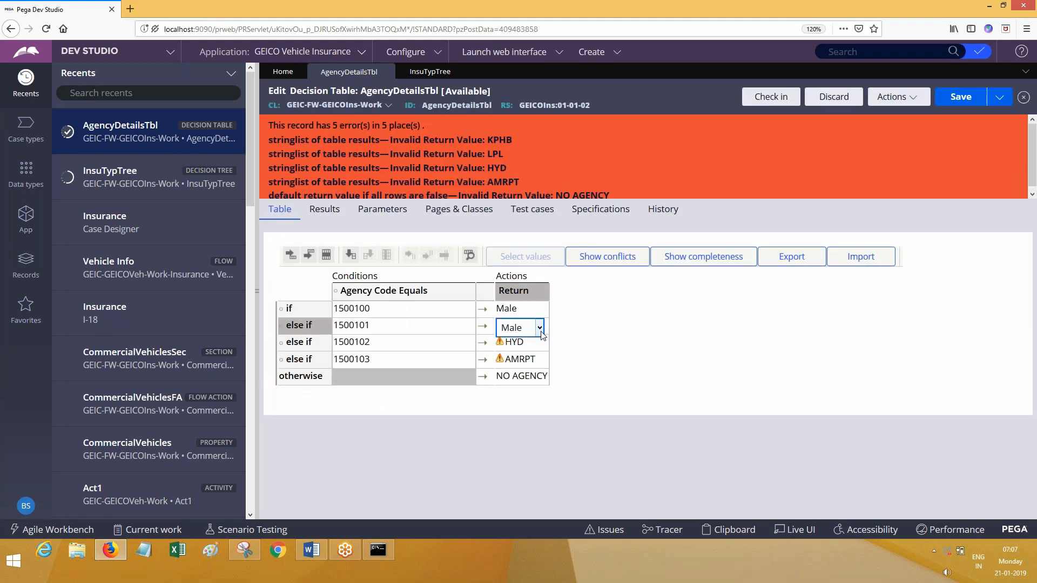
click(528, 344)
click(527, 360)
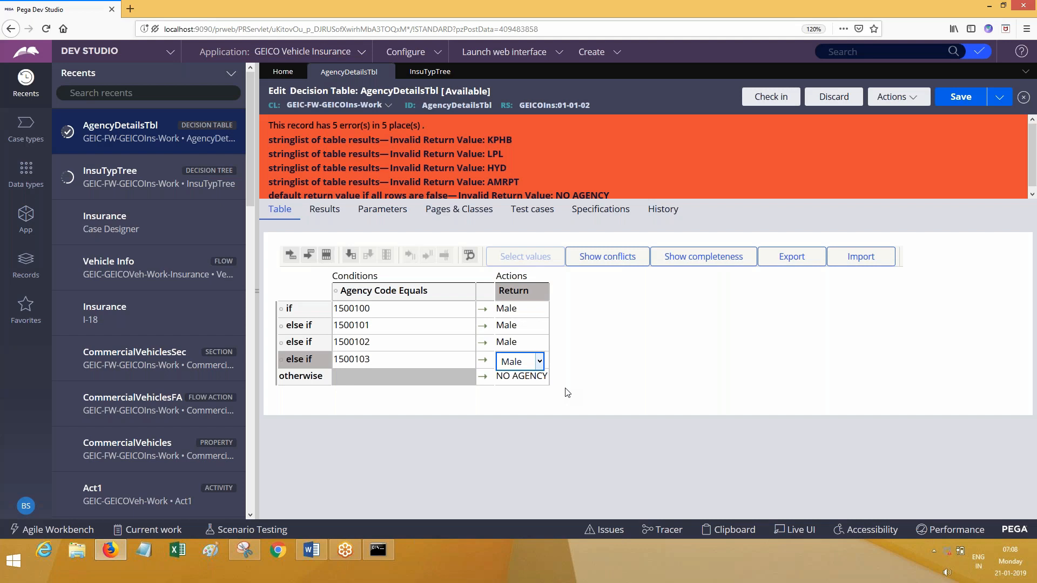
Compare InsuTypTree with AgencyDetailsTbl, examining the table's additional allowed results and the return values of its rows
click(457, 70)
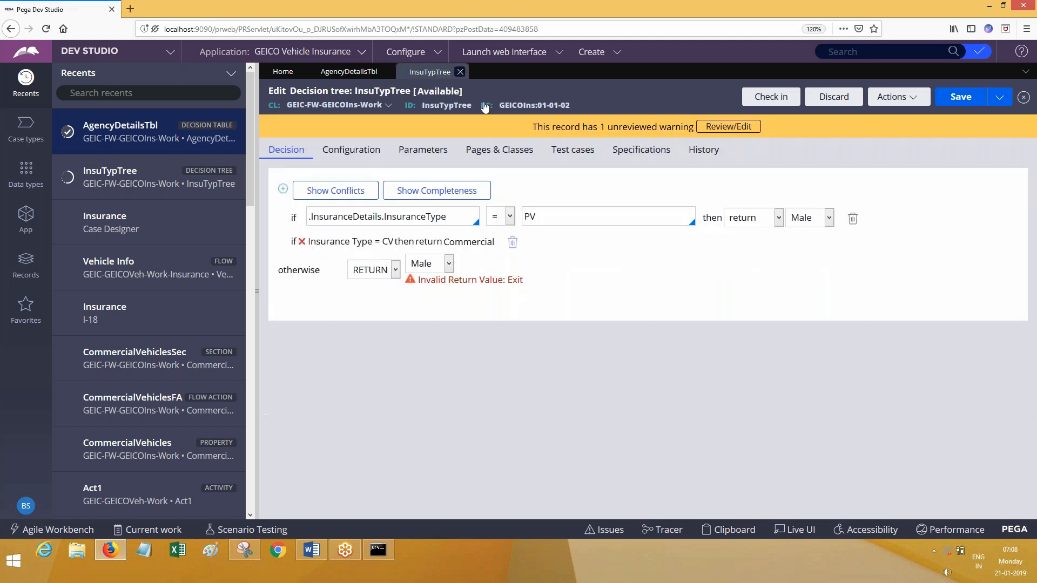
click(349, 71)
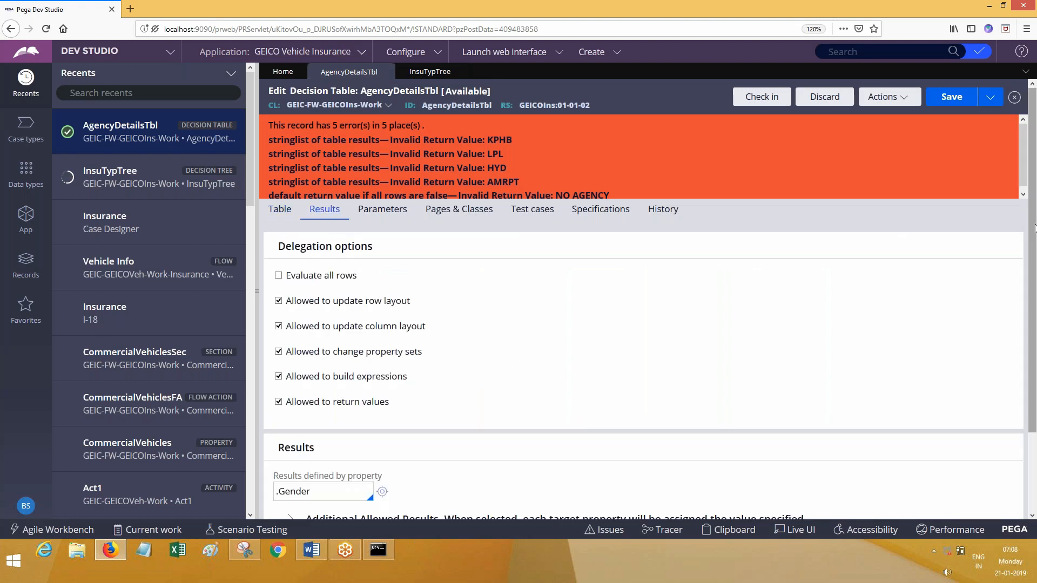
scroll(856, 449, down, 3)
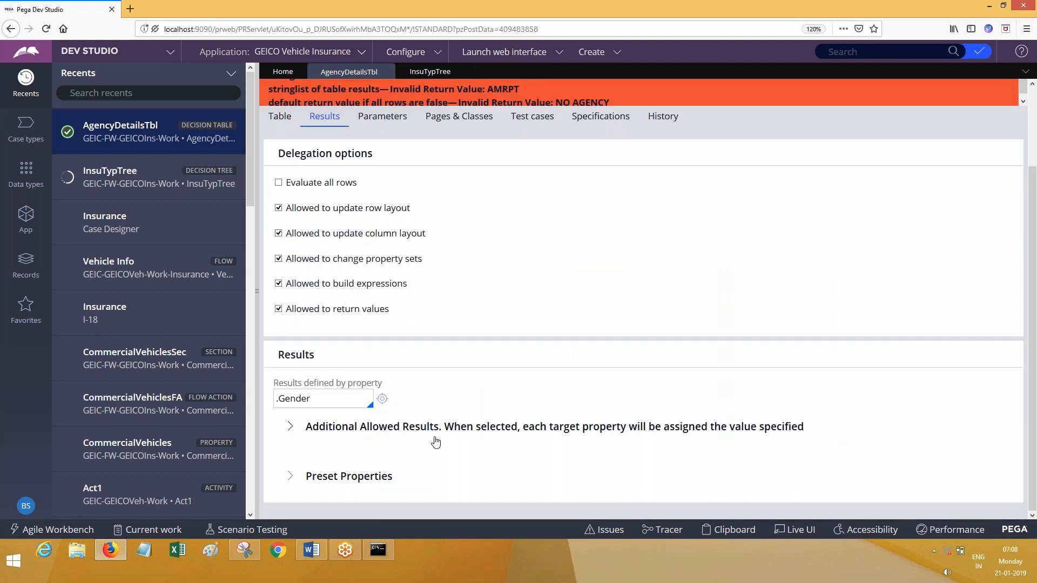
click(292, 427)
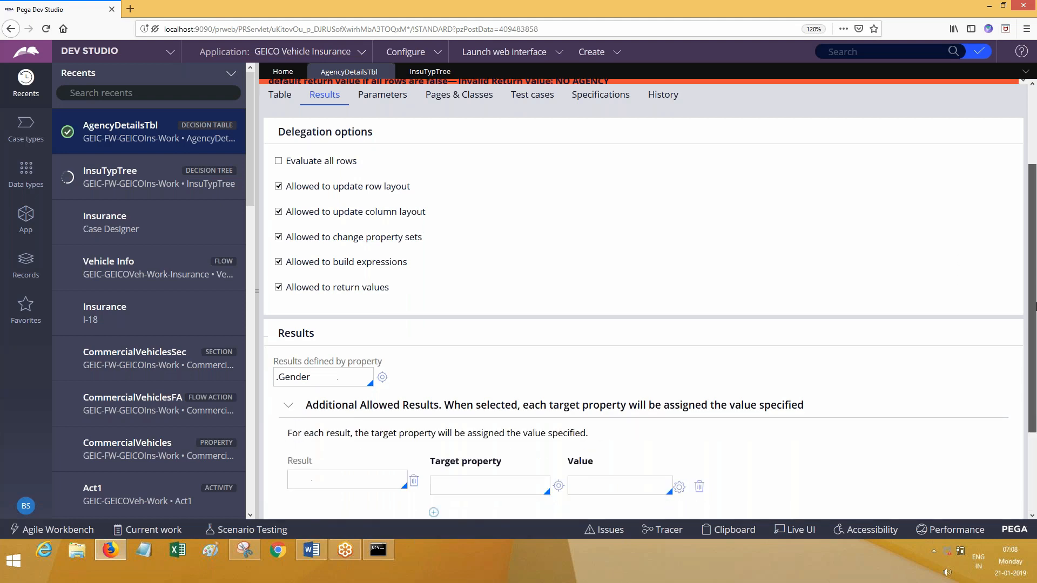
scroll(926, 280, down, 2)
scroll(284, 220, up, 4)
click(284, 216)
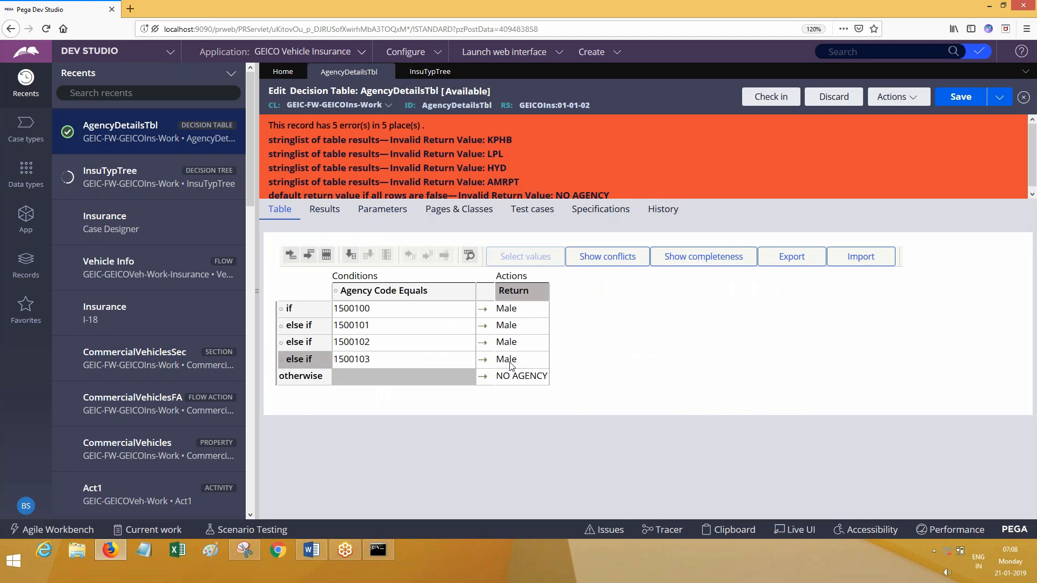
click(519, 309)
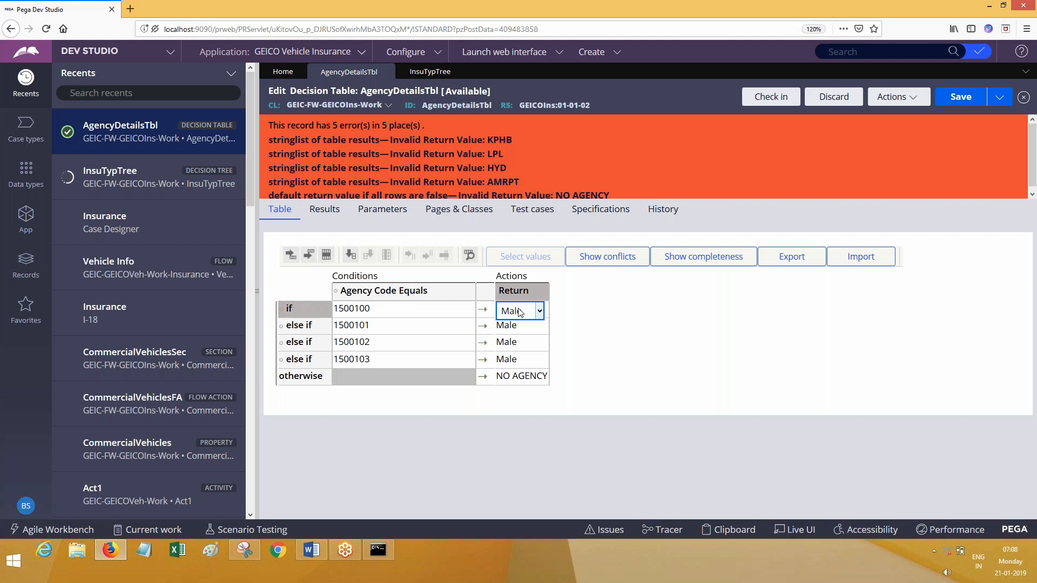
Add Male as an additional allowed result in AgencyDetailsTbl, with target property .Prop1 assigned Value1
click(325, 209)
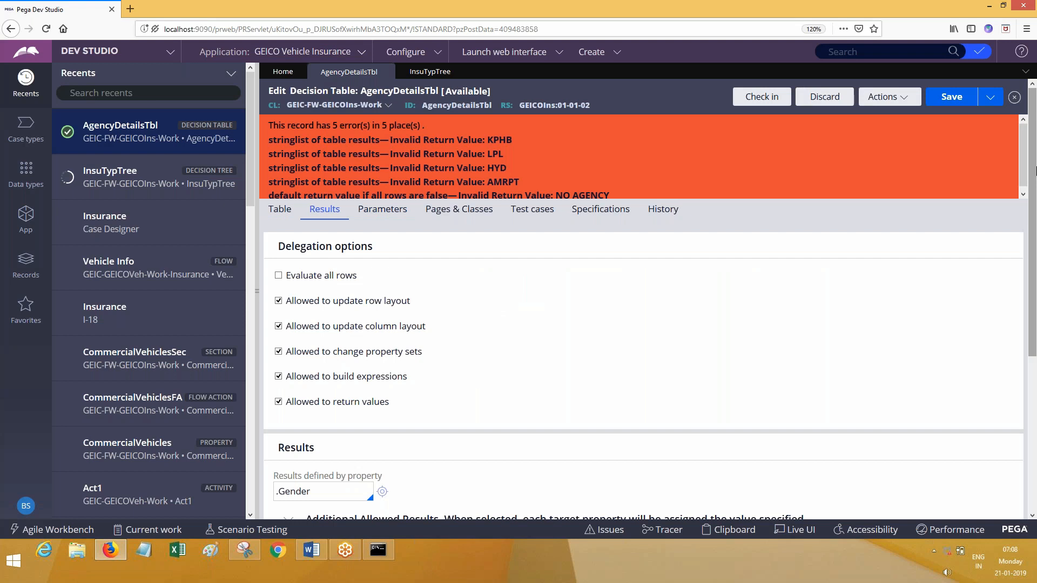
scroll(643, 299, down, 5)
click(339, 361)
click(305, 379)
click(465, 365)
text(.)
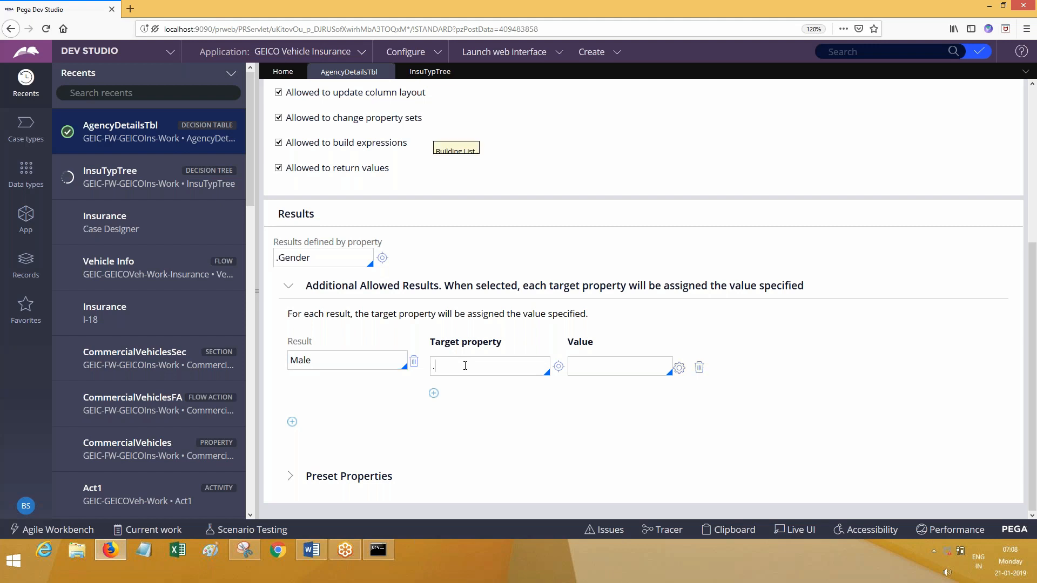
text(Prop11)
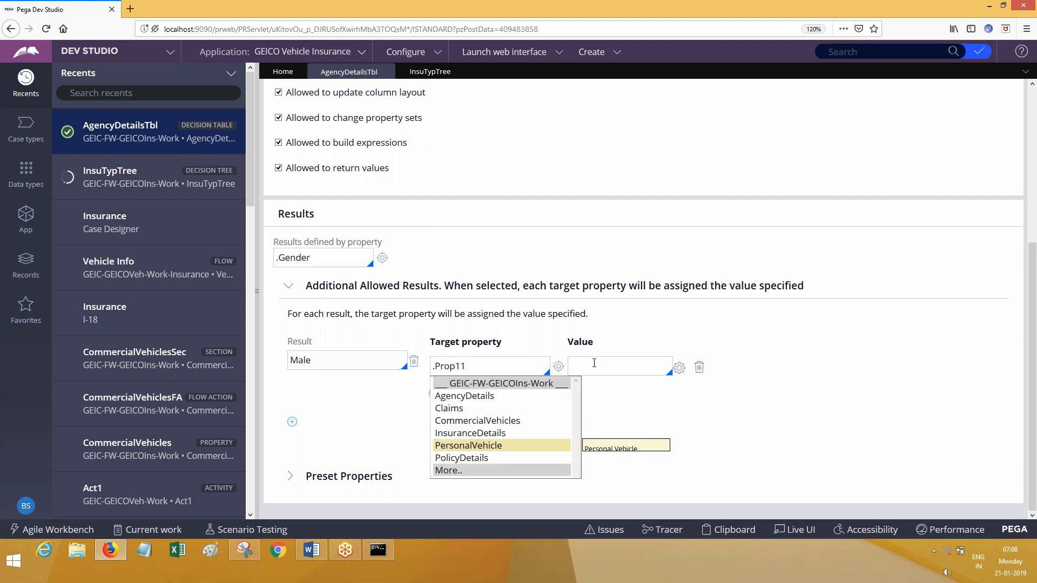
key(BackSpace)
click(594, 363)
text(Value1)
Add a second target property, Prop2, with the value Value2 to the Male result
click(433, 394)
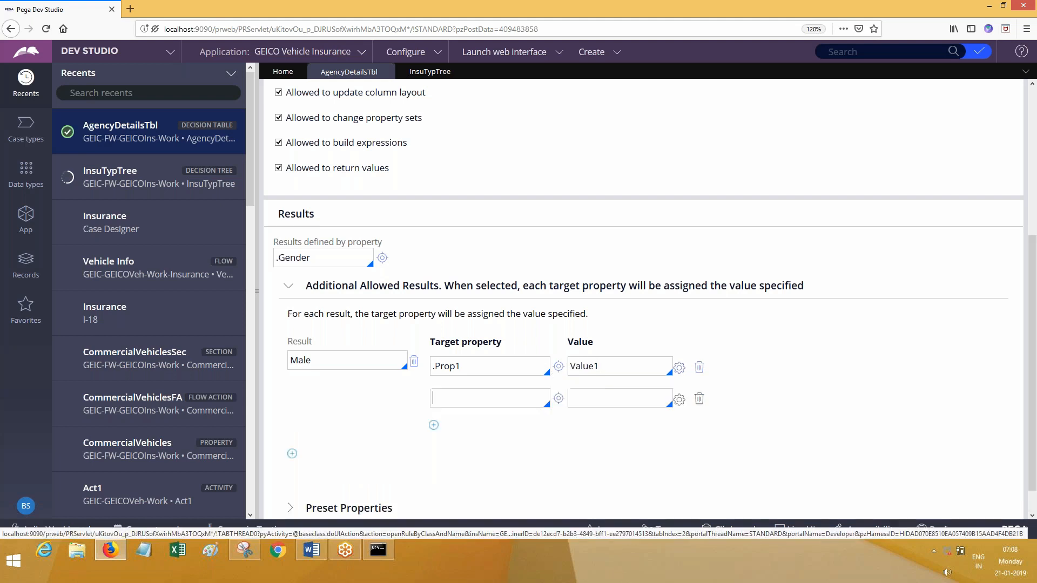
text(Prop2)
key(Tab)
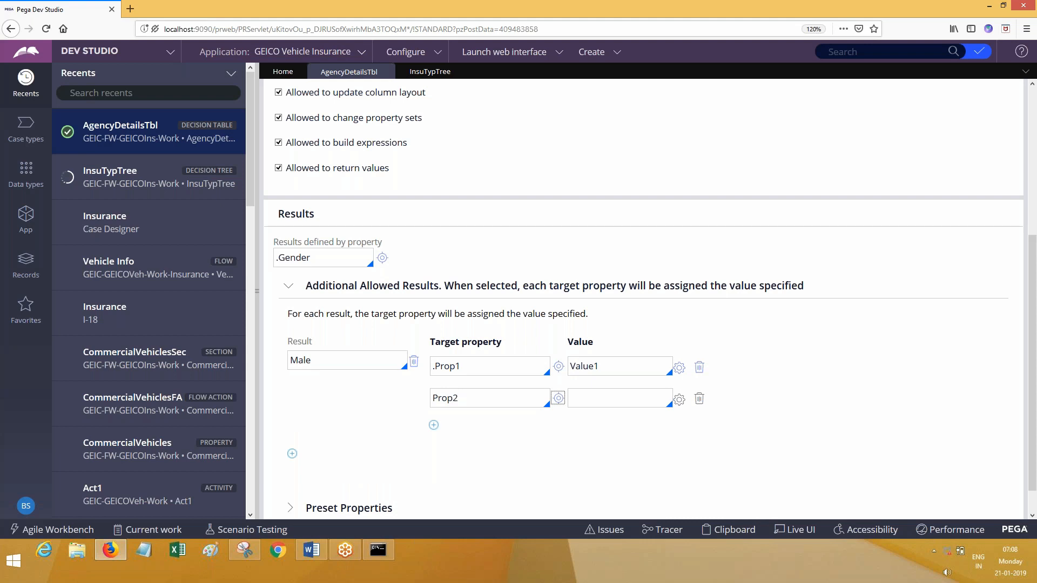
click(589, 399)
text(Value2)
Add female as another additional allowed result in AgencyDetailsTbl, with target property Prop1 assigned Value3
click(292, 454)
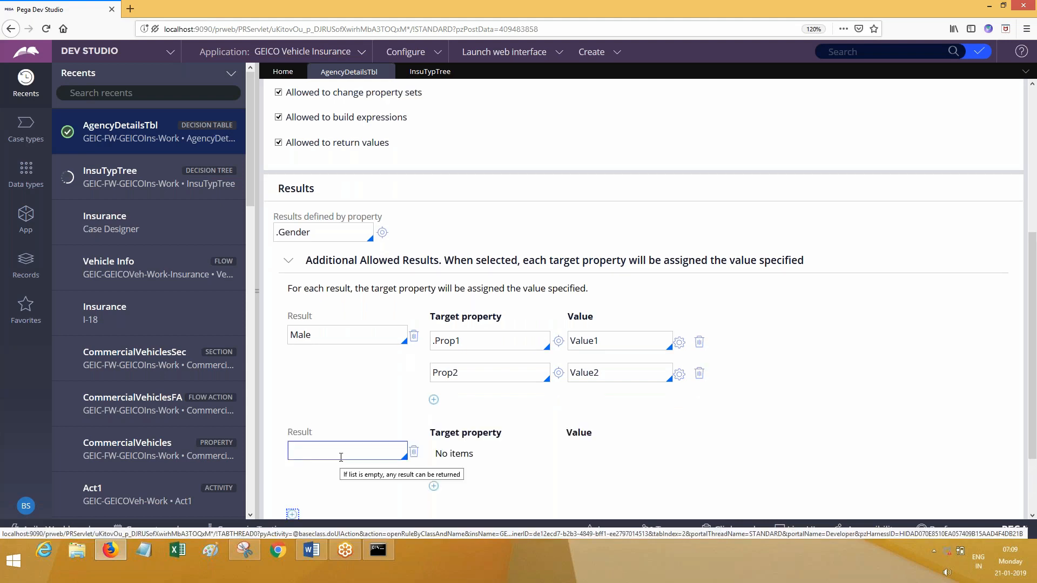
click(317, 449)
text(female)
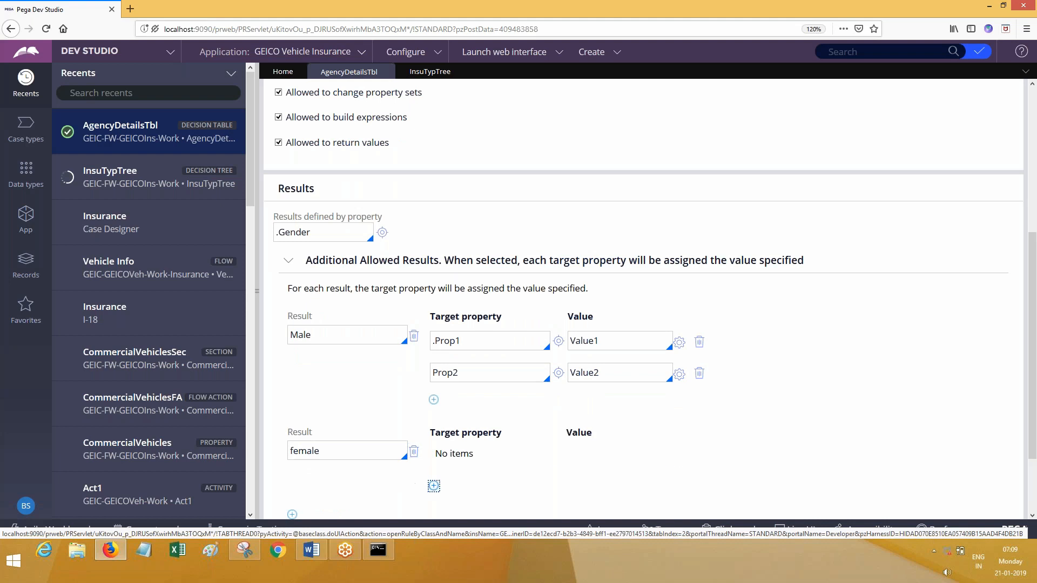
click(434, 486)
text(Prop)
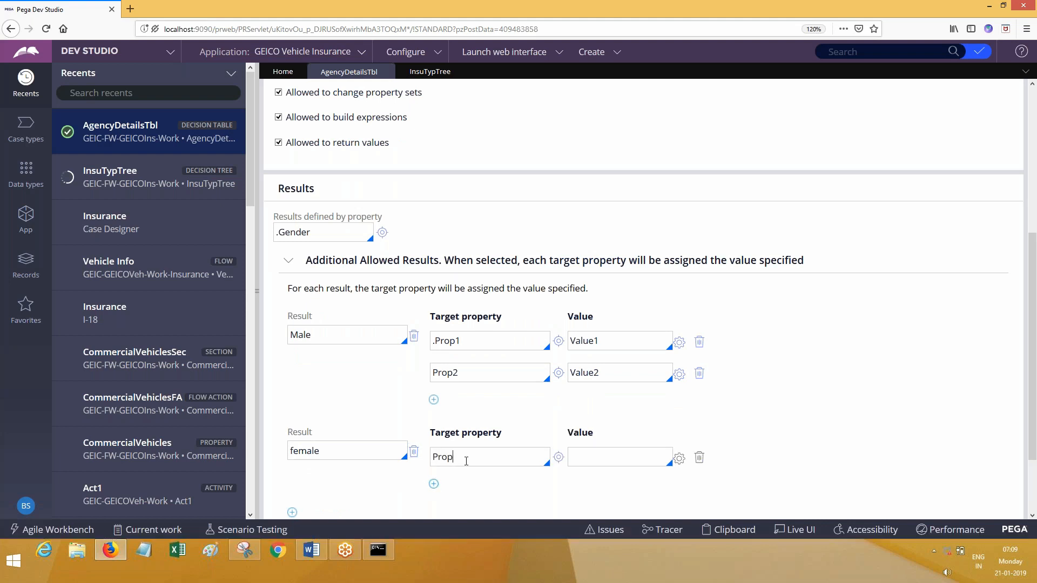
text(1)
text(Valu)
text(e3)
Add a second target property, Prop2, with the value Value4 to the female result
click(434, 484)
text(Prop2)
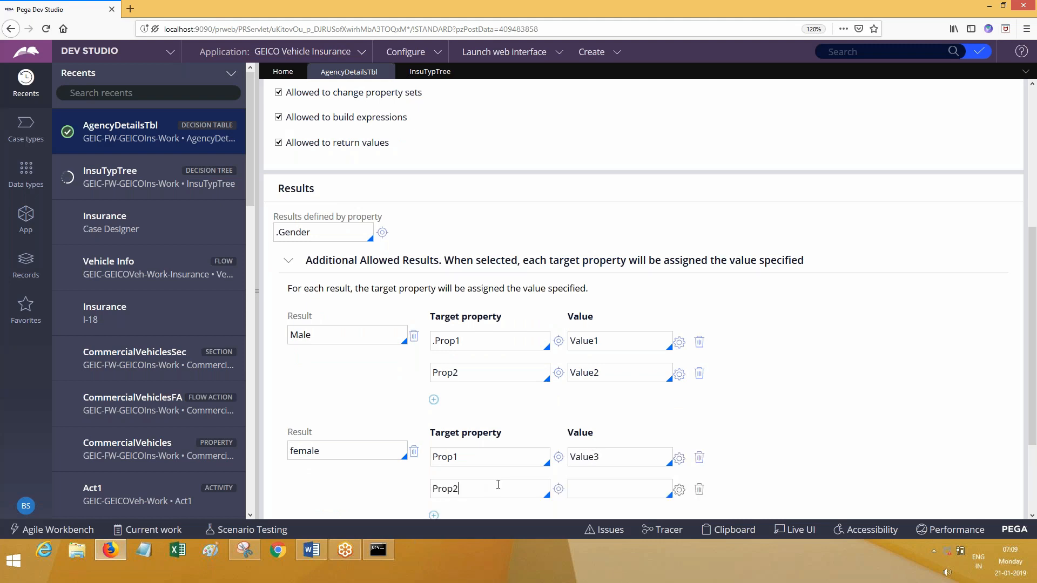
key(Tab)
key(Tab)
text(Value4)
Review the target properties and values assigned to the Male and female allowed results
click(376, 335)
click(358, 340)
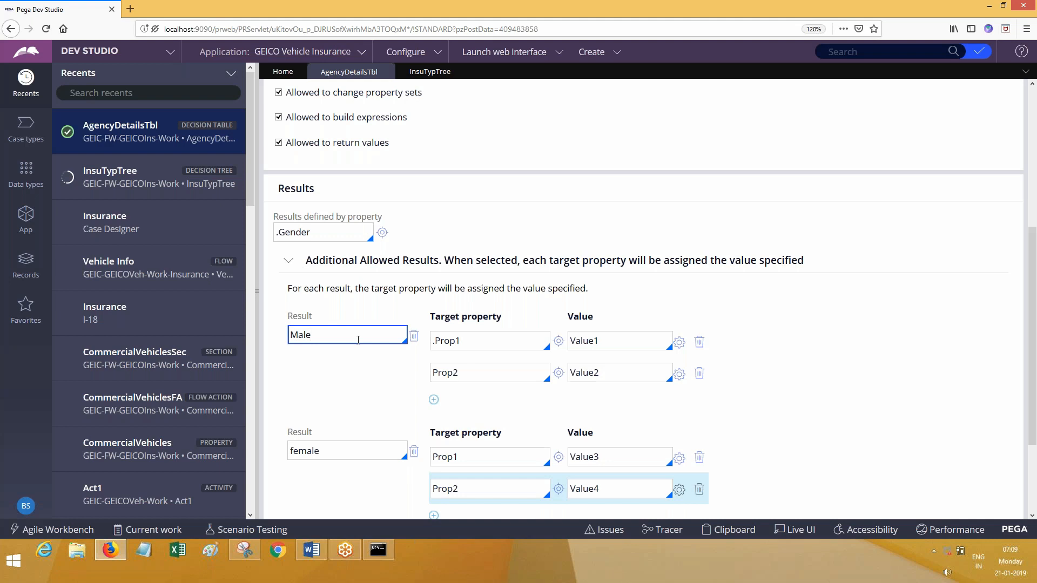
double_click(336, 335)
double_click(470, 344)
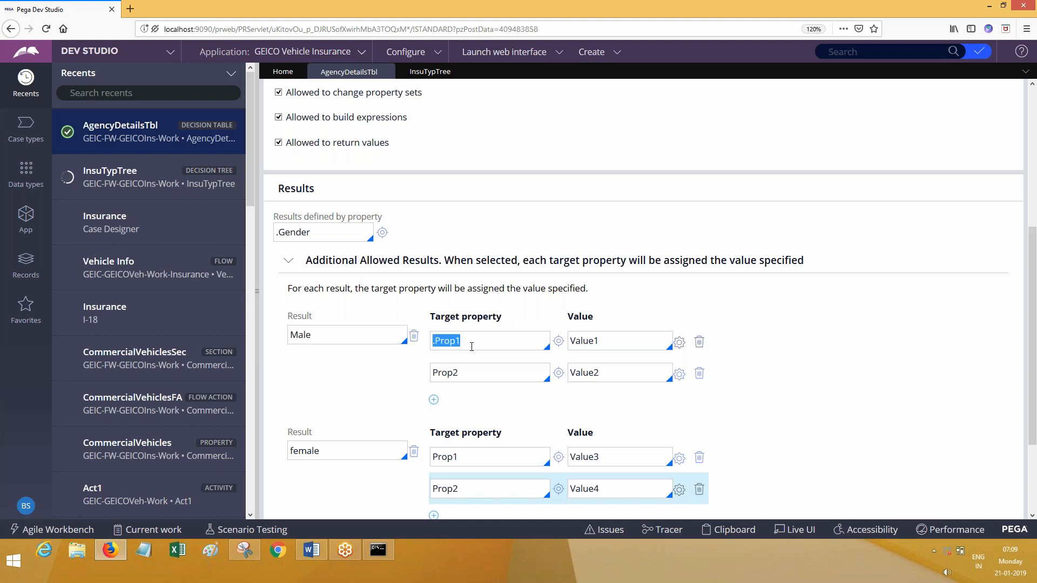
double_click(475, 373)
click(597, 342)
click(337, 456)
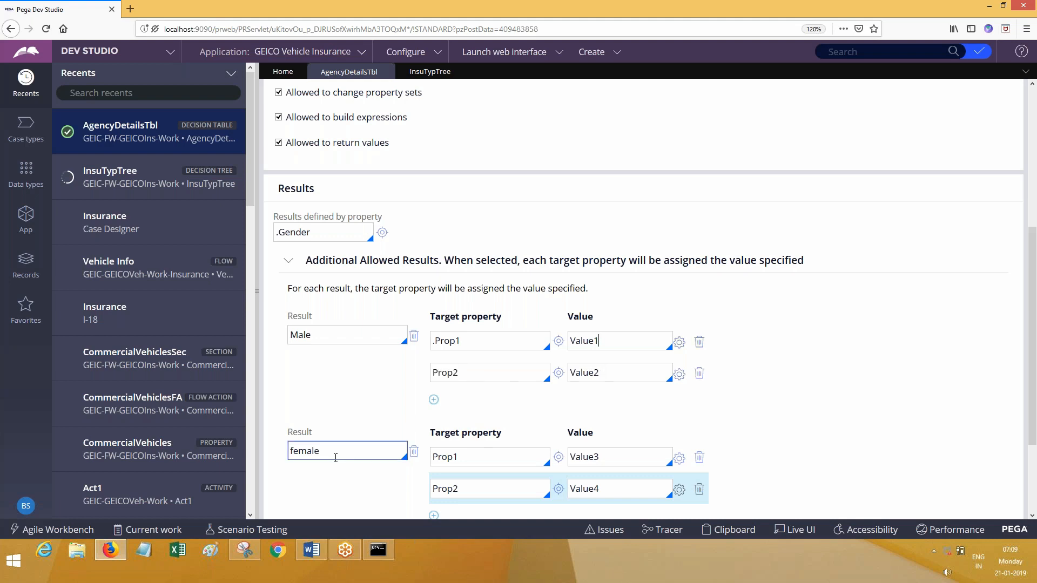
click(475, 460)
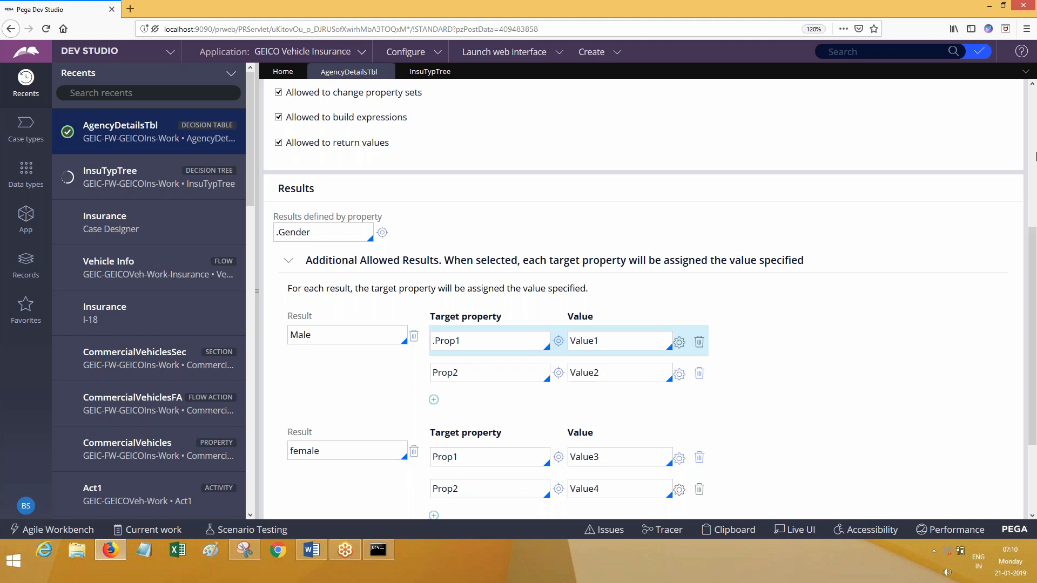
Clear the property that defines the results in InsuTypTree's configuration and refresh the rule
scroll(1036, 156, up, 10)
click(279, 209)
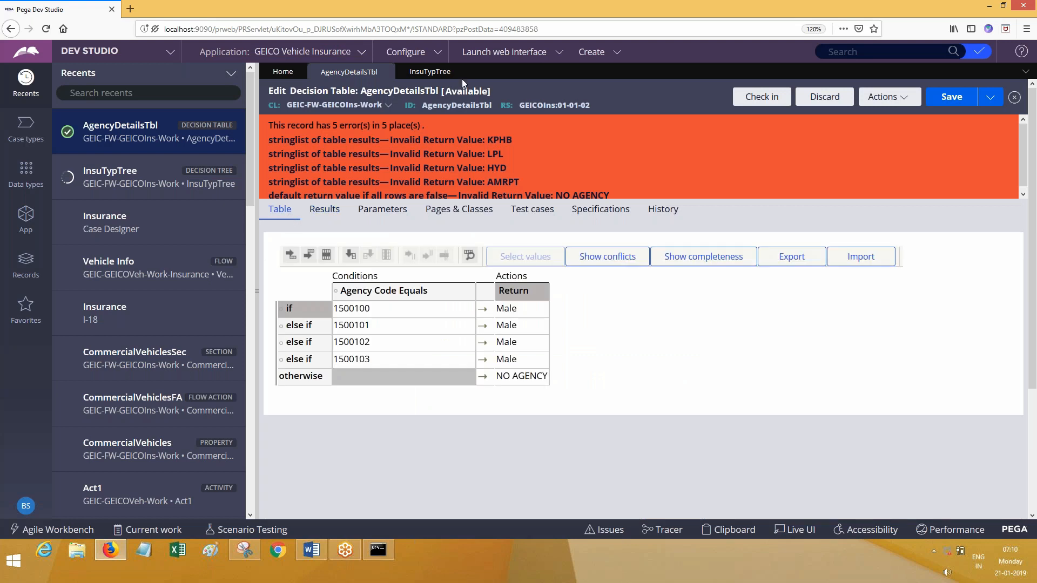
click(425, 76)
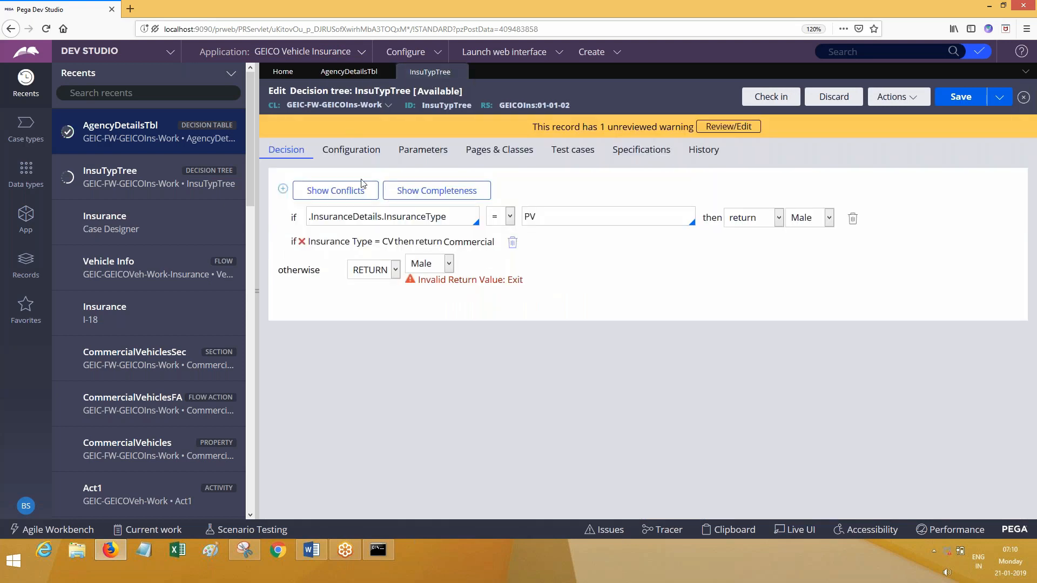
click(330, 156)
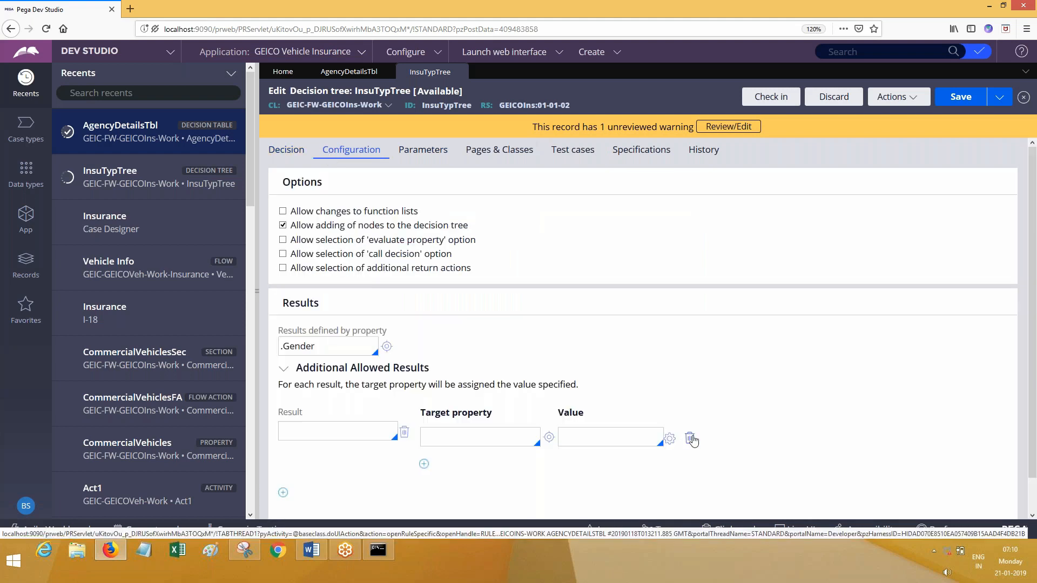
triple_click(356, 346)
key(BackSpace)
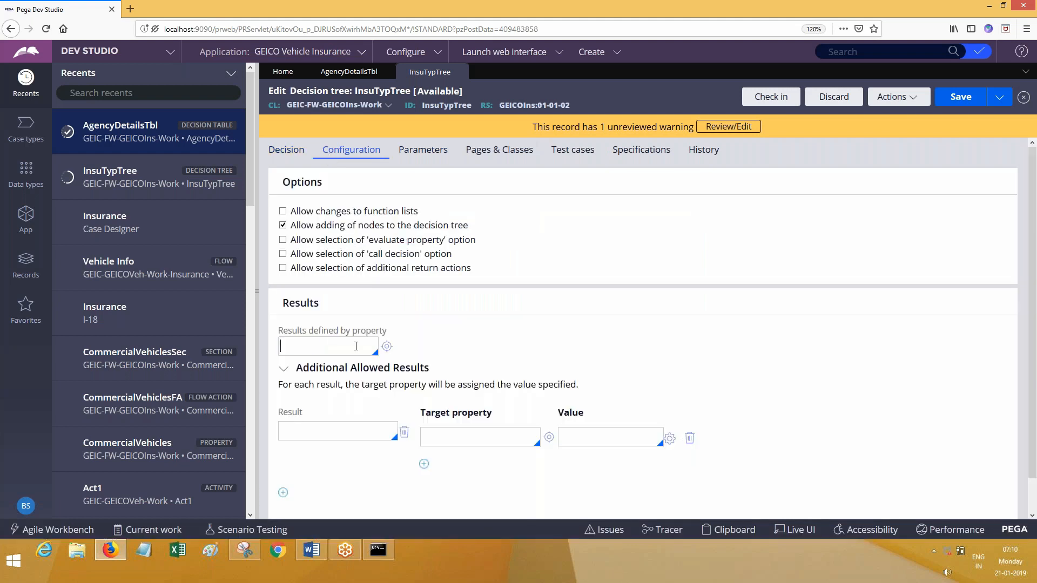
click(891, 97)
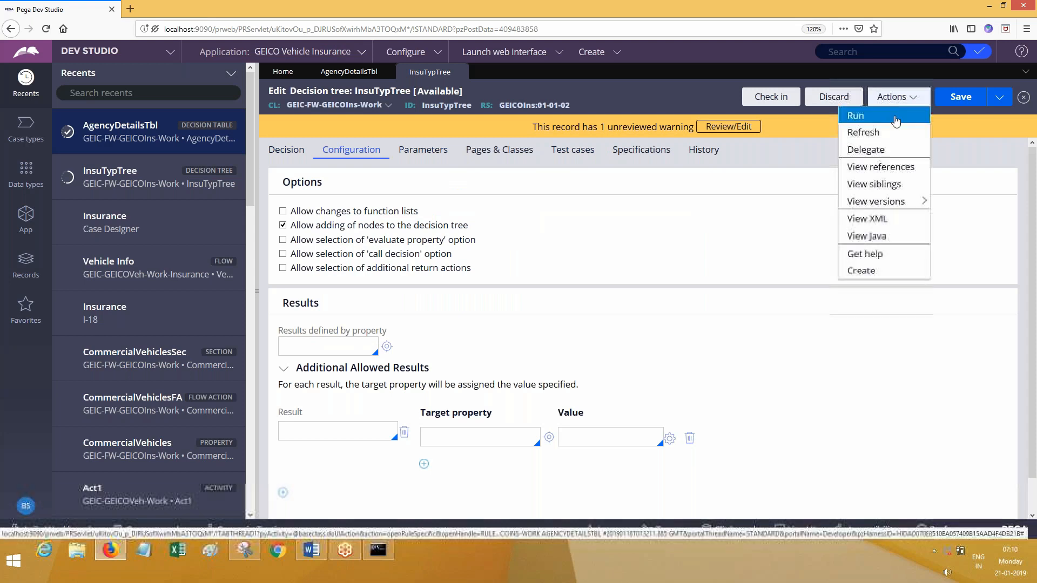
Clear the property that defines the results in AgencyDetailsTbl, refresh the rule and return to its table of conditions
click(349, 72)
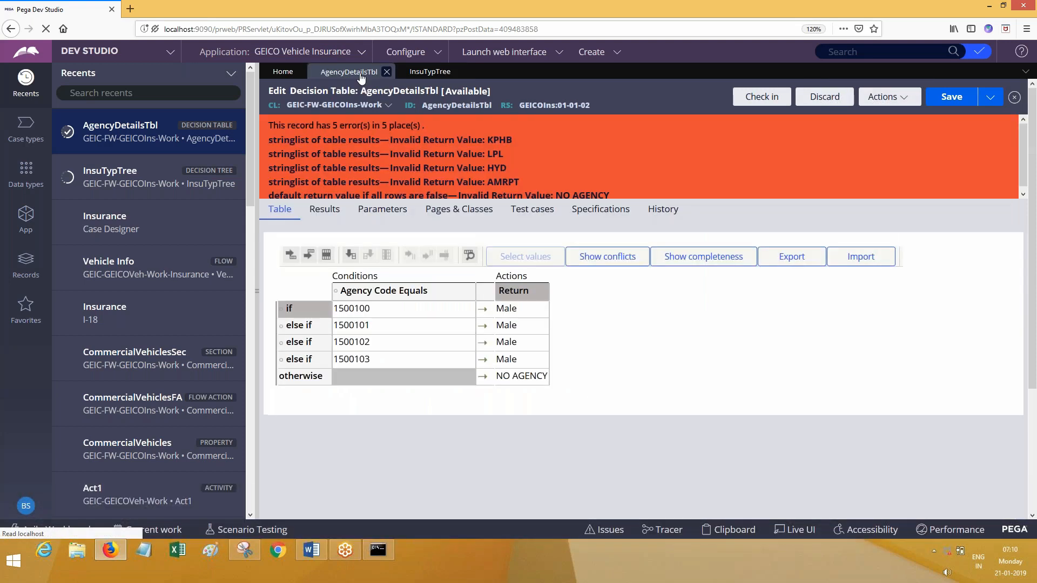
click(325, 210)
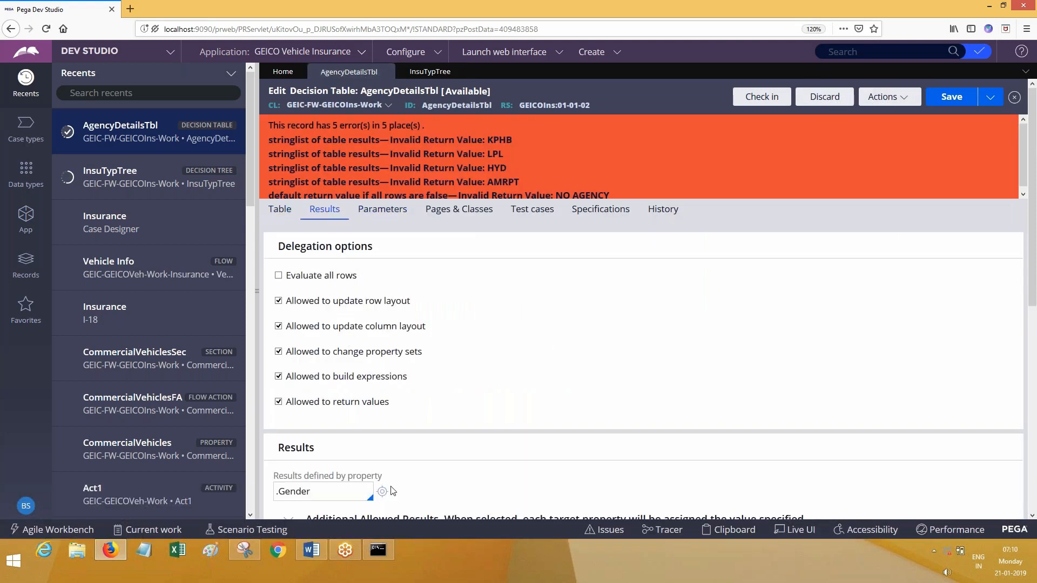
triple_click(350, 495)
key(BackSpace)
click(885, 97)
click(878, 113)
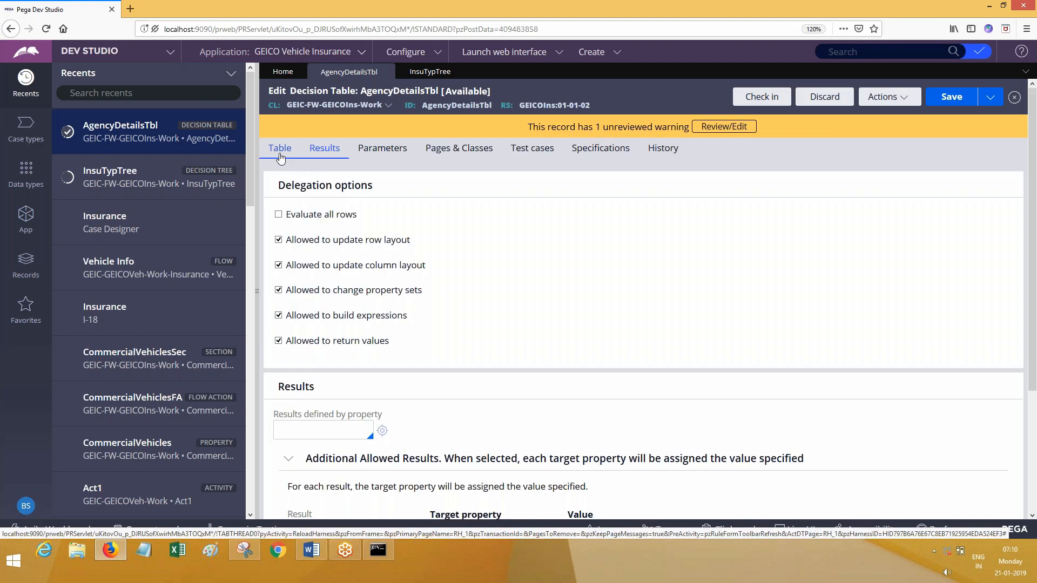
click(280, 149)
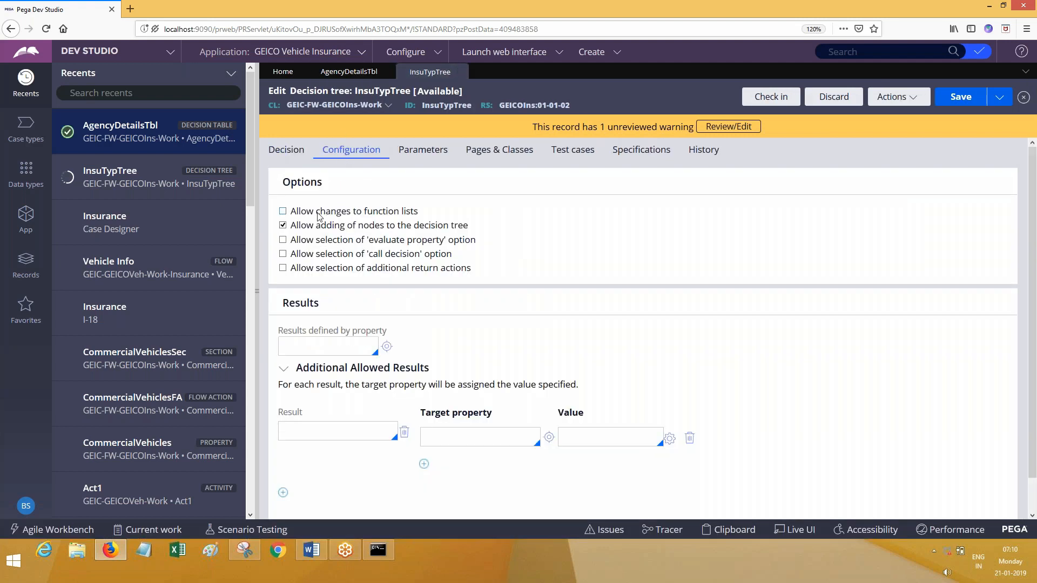
Check the actions available for InsuTypTree's PV condition, and enable "Allow selection of 'call decision' option" in its configuration
drag(292, 256, 458, 263)
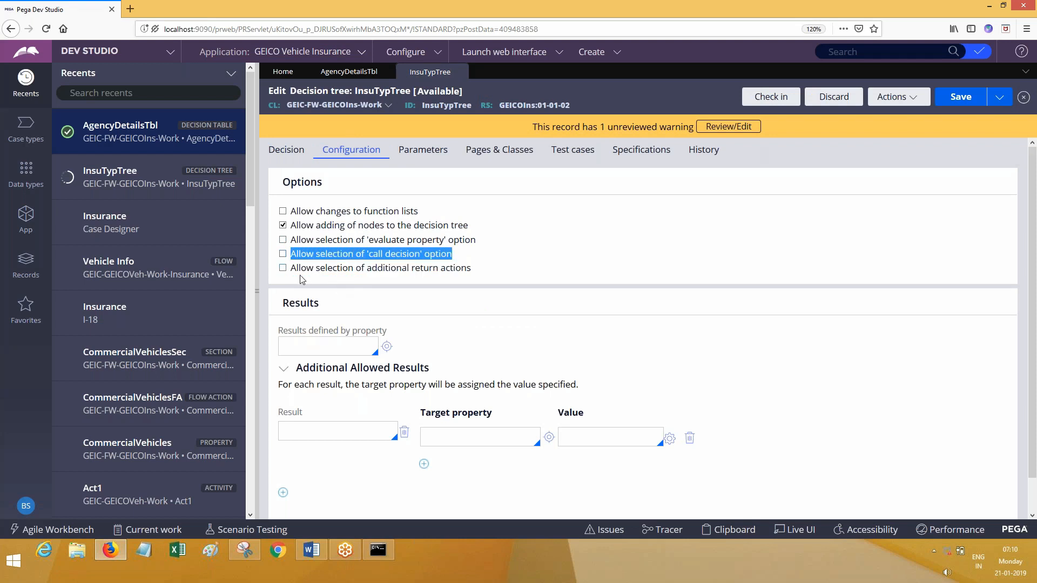
click(287, 150)
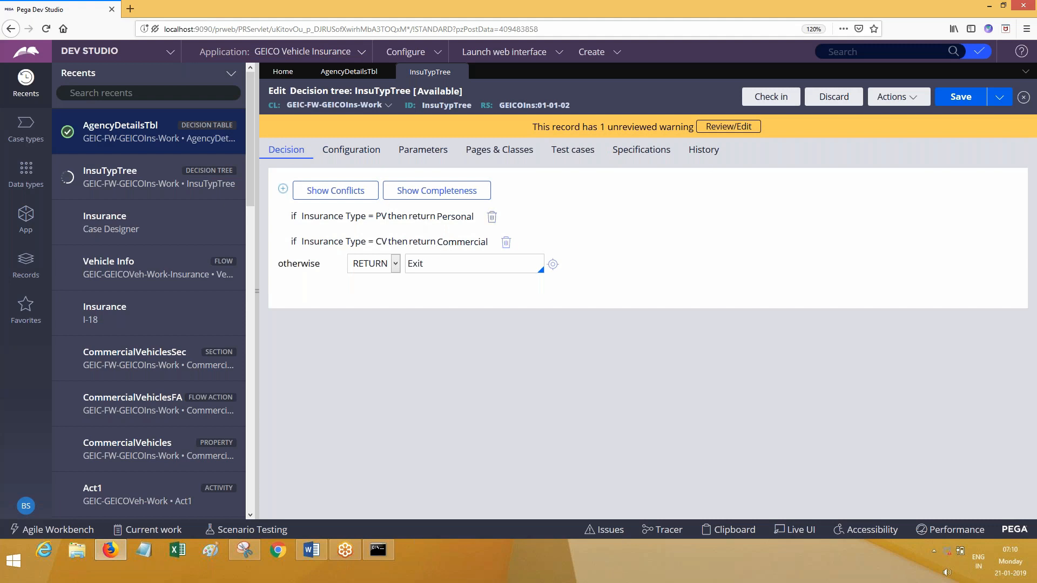
click(758, 219)
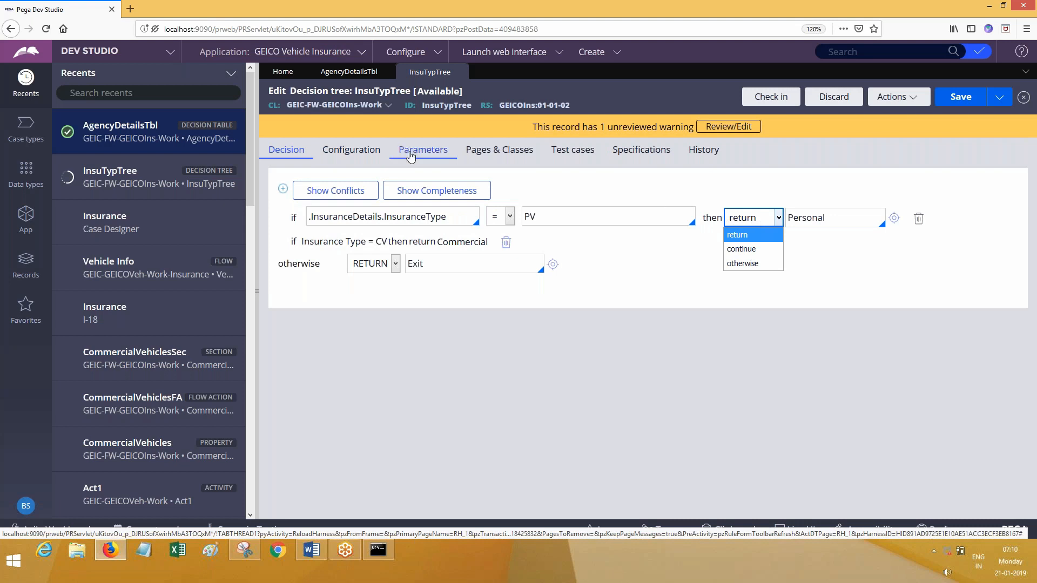
click(351, 150)
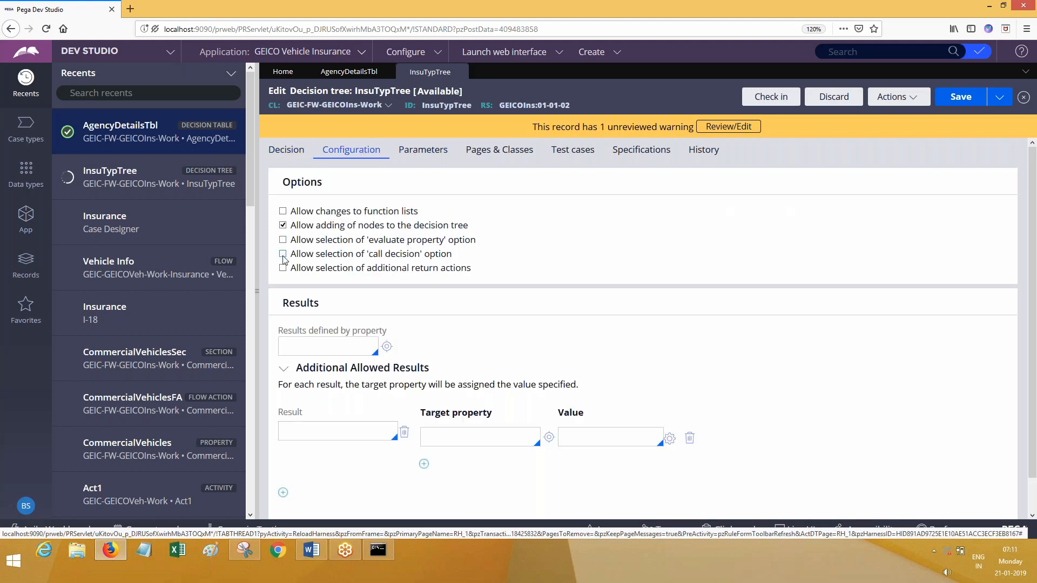
click(282, 254)
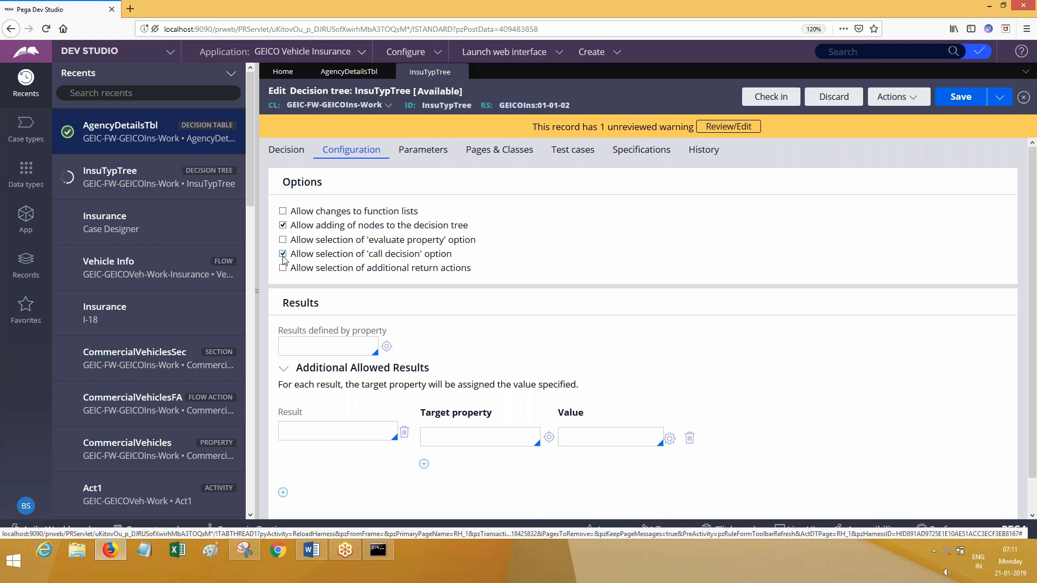
Change the action of InsuTypTree's PV condition to call Decision Table, with AgencyDetailsTbl as the called rule
click(290, 154)
click(452, 226)
click(779, 218)
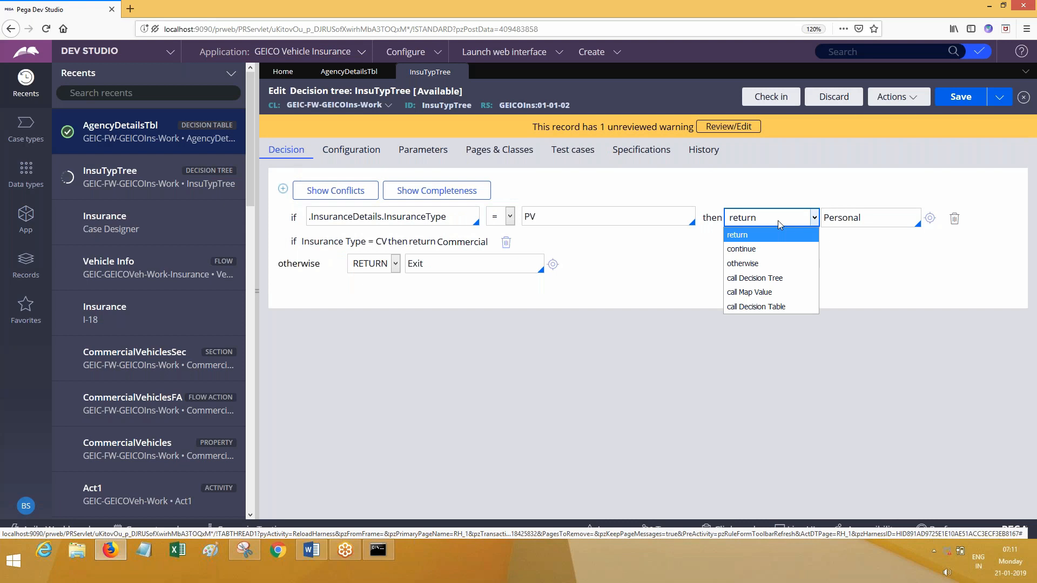
click(767, 306)
click(815, 230)
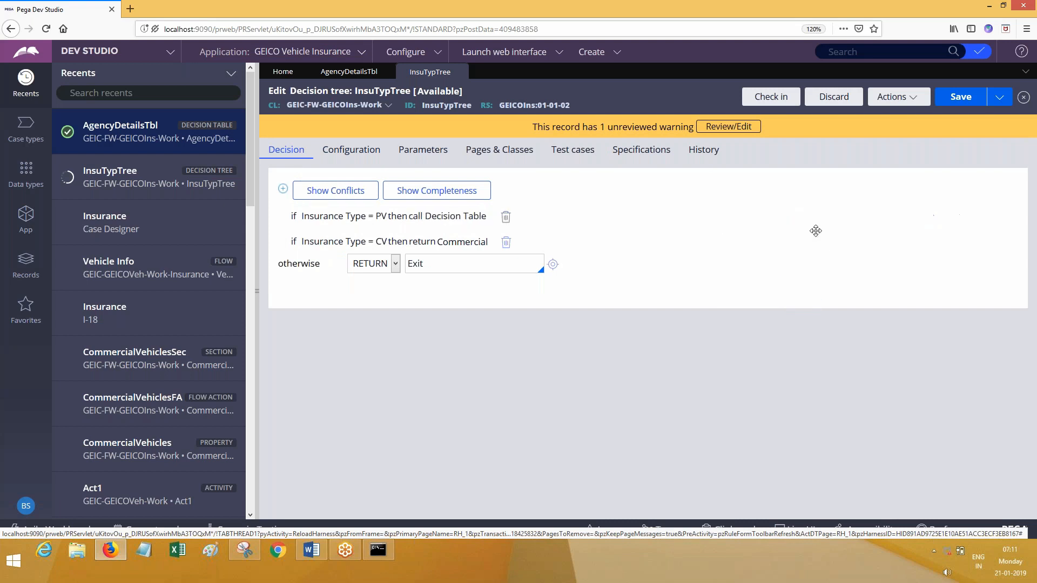
click(461, 219)
click(865, 226)
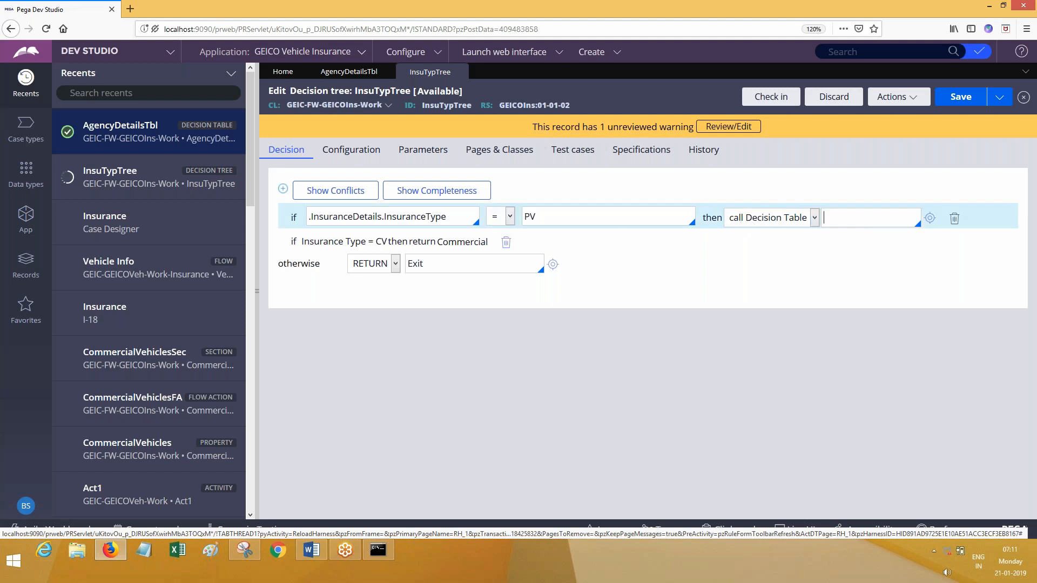
click(833, 217)
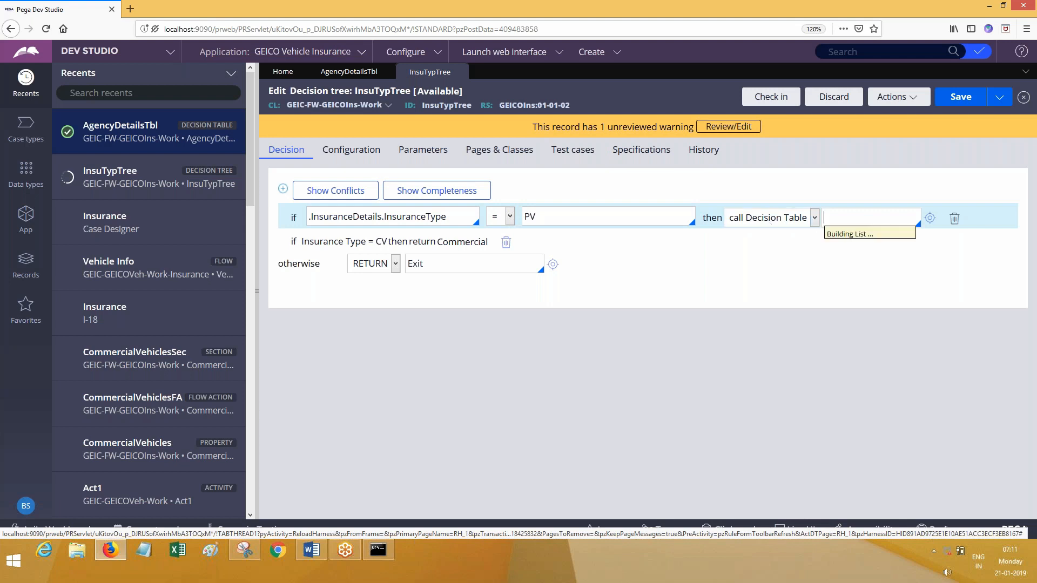
key(Down)
key(Return)
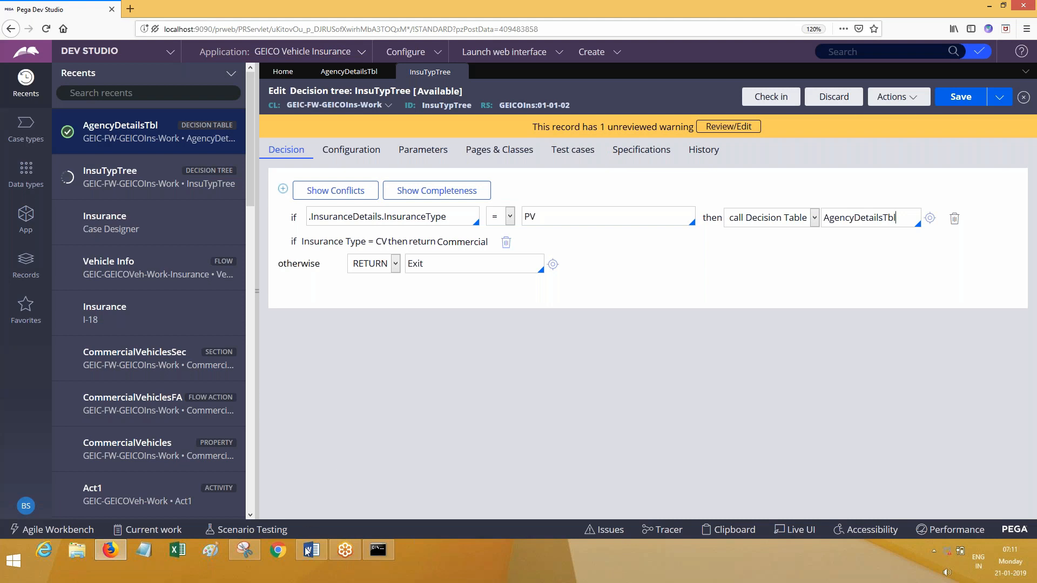
Copy the option label "Allow selection of 'call decision' option" from InsuTypTree's configuration
click(351, 150)
drag(291, 254, 506, 258)
key(ctrl+c)
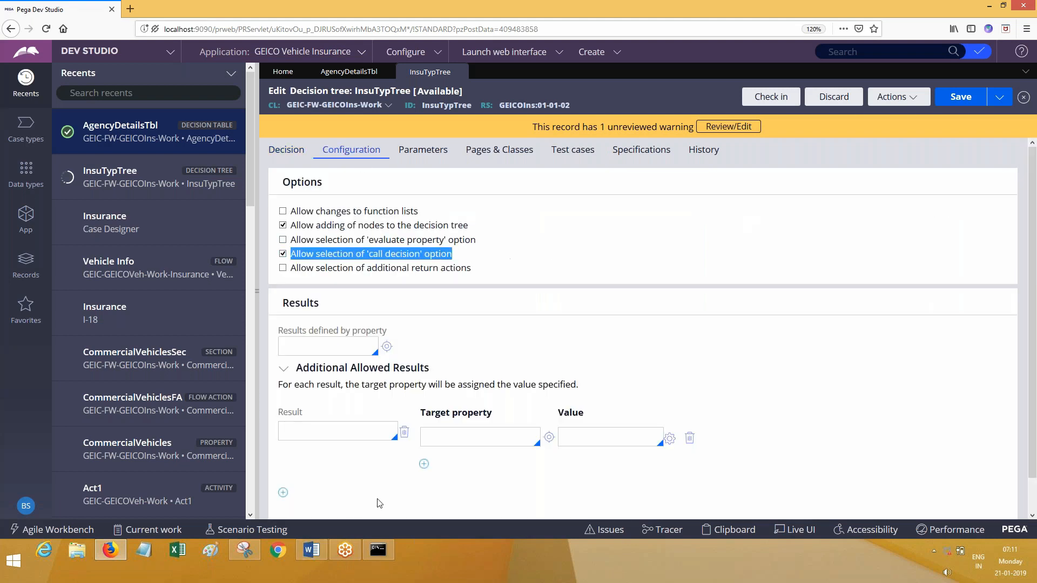
In Word, write "From this rule we can call other decision rules when we select the option" in the next empty Decision Tree cell
click(312, 549)
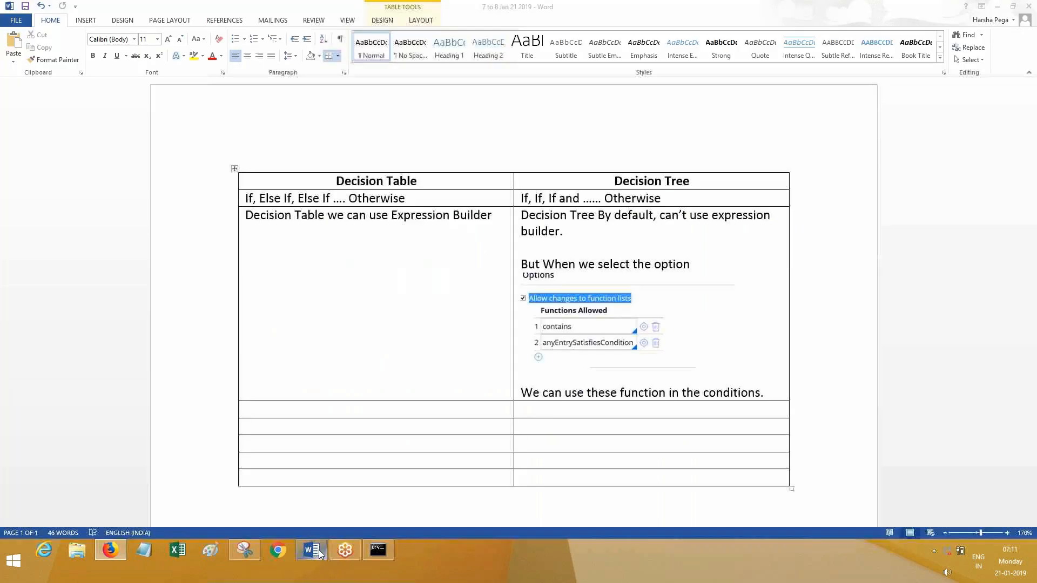
text(From this eu)
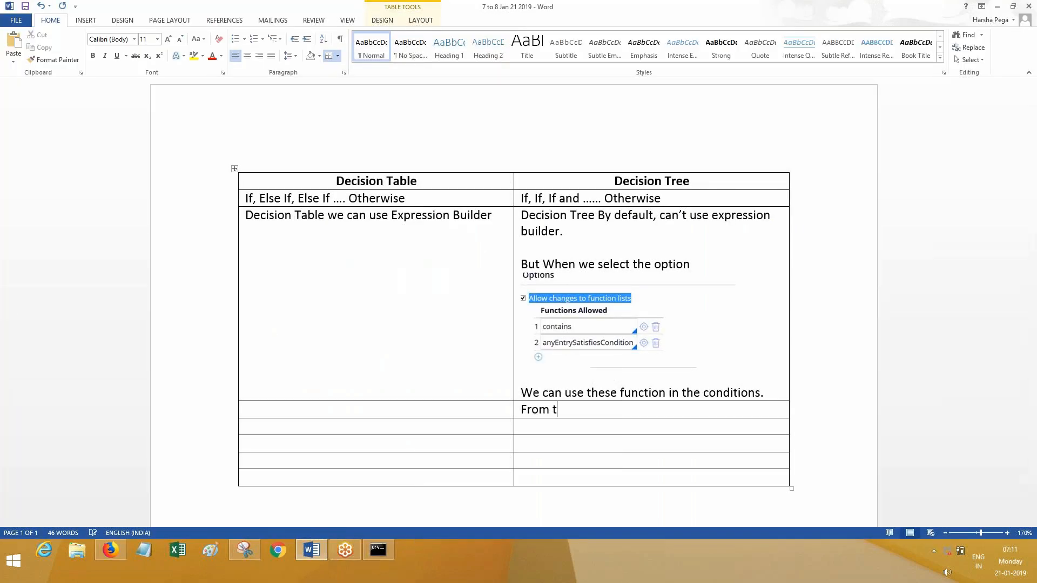
key(BackSpace)
key(BackSpace)
text(rule we cann)
key(BackSpace)
key(BackSpace)
text(n call othe)
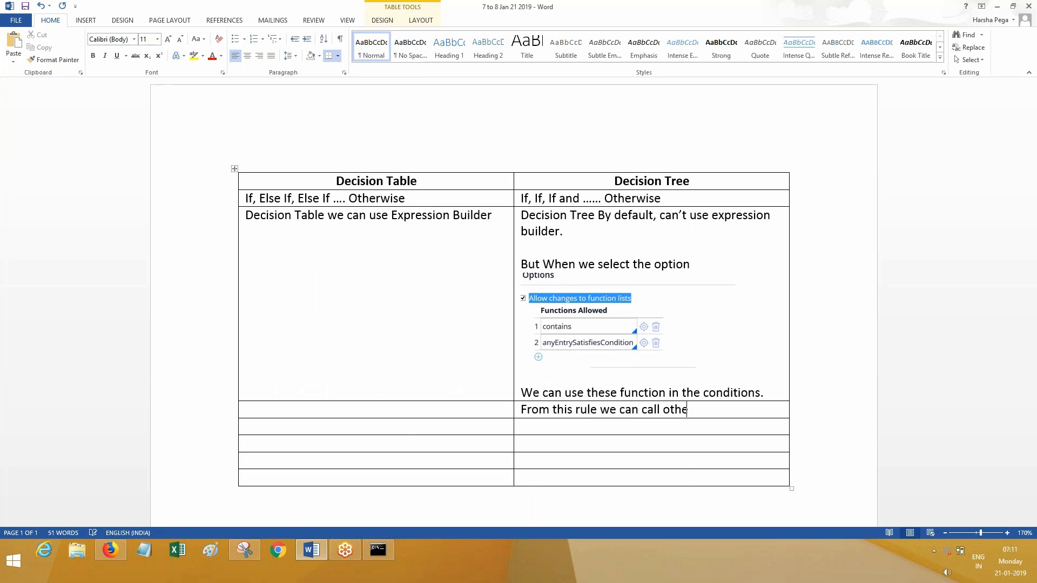
text(r decision rules when)
key(BackSpace)
key(BackSpace)
text(en we slect the)
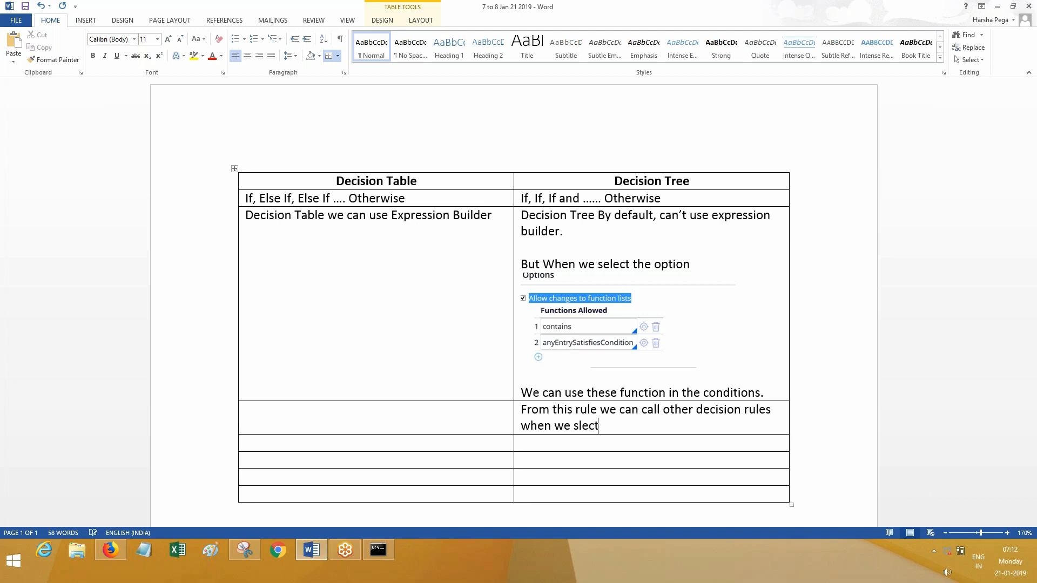
key(BackSpace)
key(BackSpace)
key(BackSpace)
key(BackSpace)
key(BackSpace)
key(BackSpace)
key(BackSpace)
key(BackSpace)
text(elect the option)
Paste the copied option label on a new line of that cell and enclose it in double quotation marks
key(Return)
key(ctrl+v)
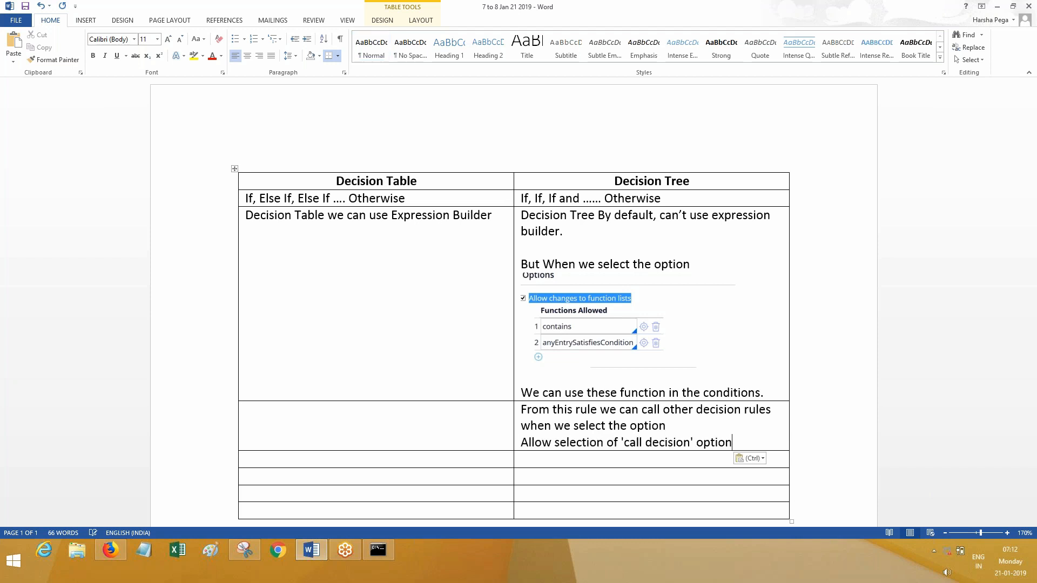
text("")
Write "Be default, decision table does not have an option like." in the empty Decision Table cell beside the 'call decision' entry, followed by a blank line
click(384, 430)
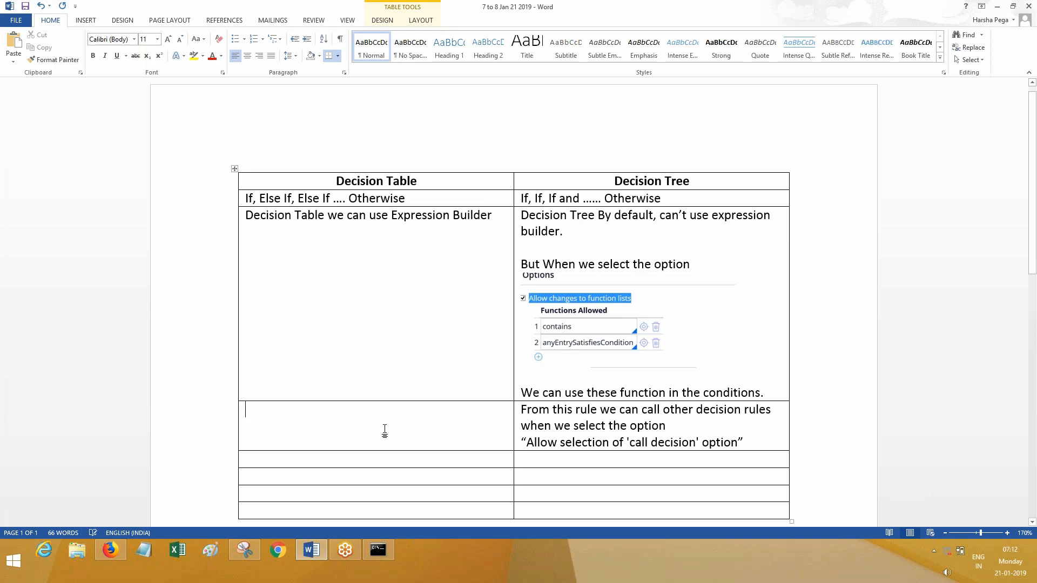
text(Be default, decision table does not have a)
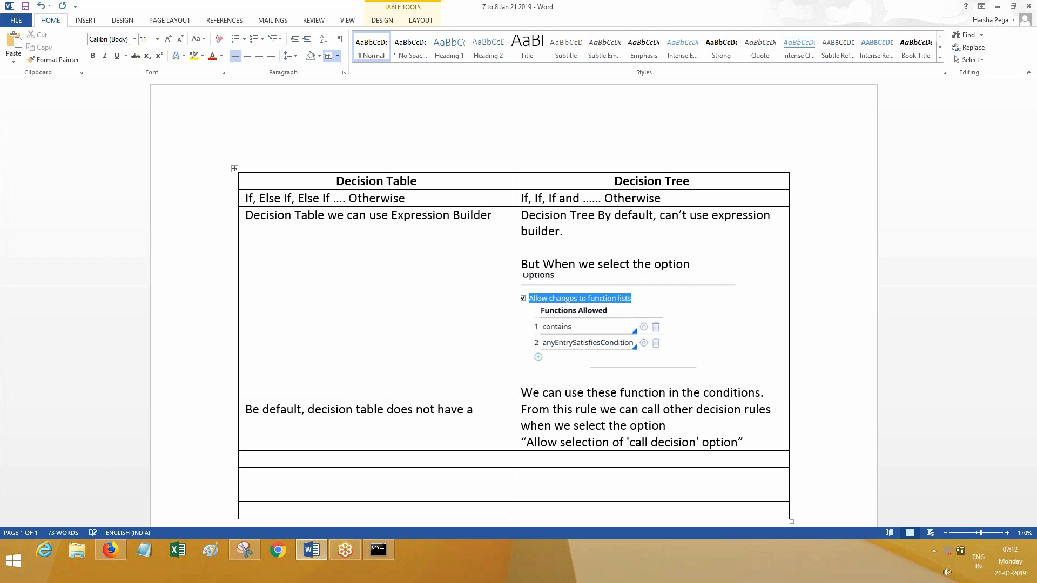
text(n option like.)
key(Return)
key(Return)
Add the sentence "We can be below functions to call other decision rules." to that Decision Table cell and start a new line
text(We ca)
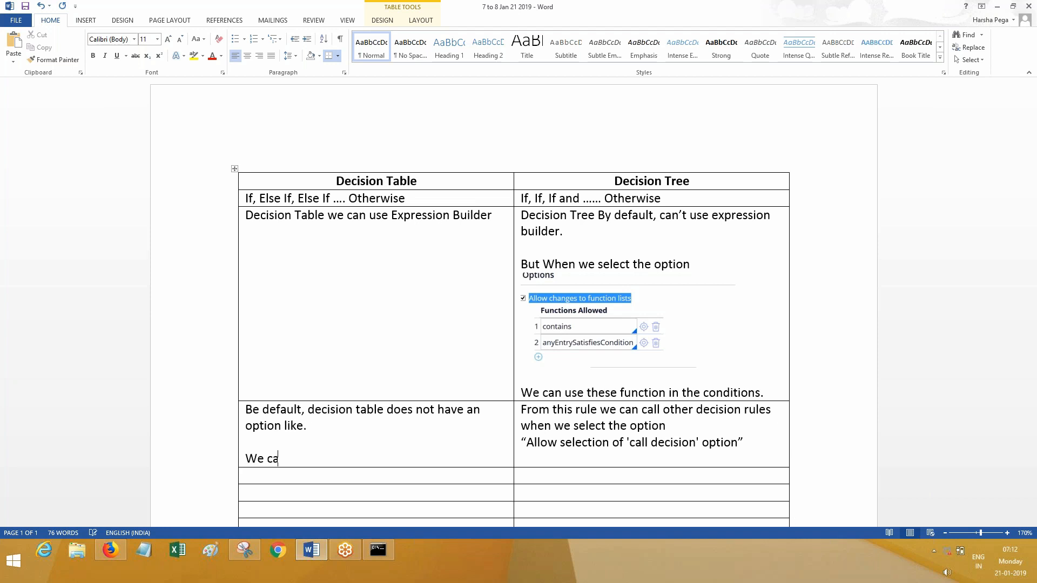
text(n be below finctions to call othere)
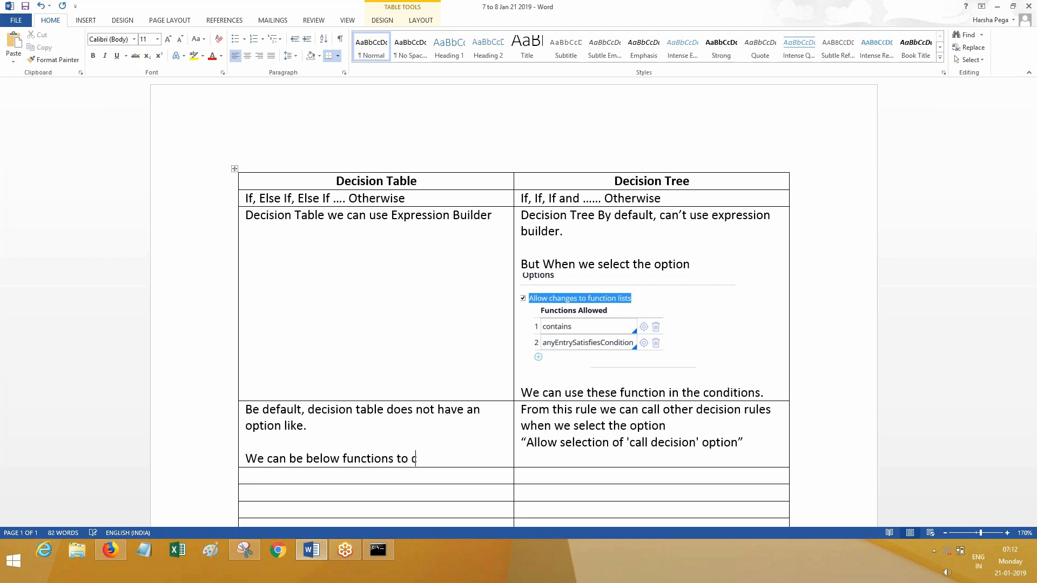
key(BackSpace)
key(BackSpace)
text(decision rules.)
key(Return)
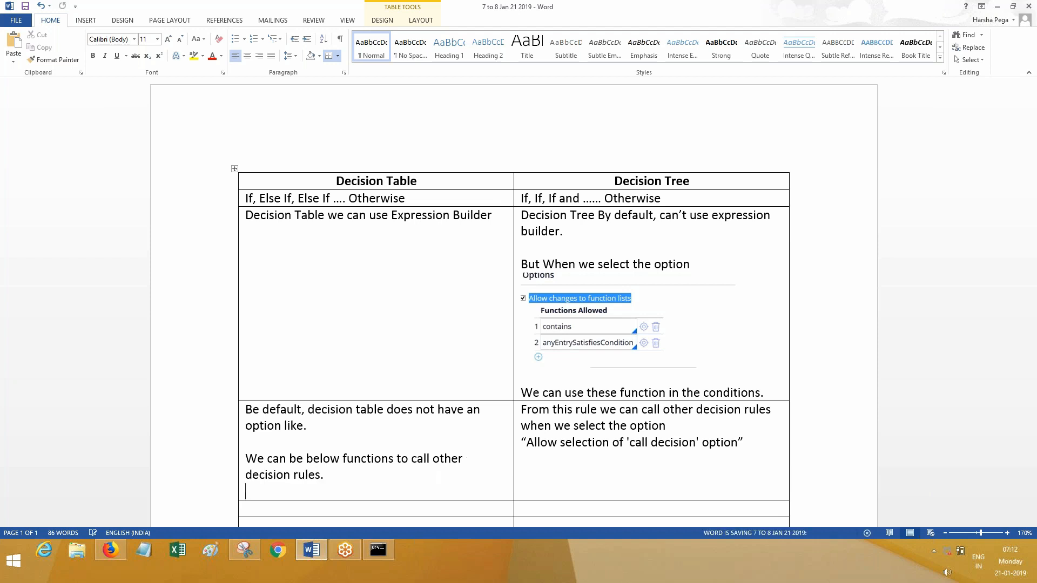
In Dev Studio, open the Expression builder for AgencyDetailsTbl's 1500100 condition and search its browser for "decision"
click(113, 549)
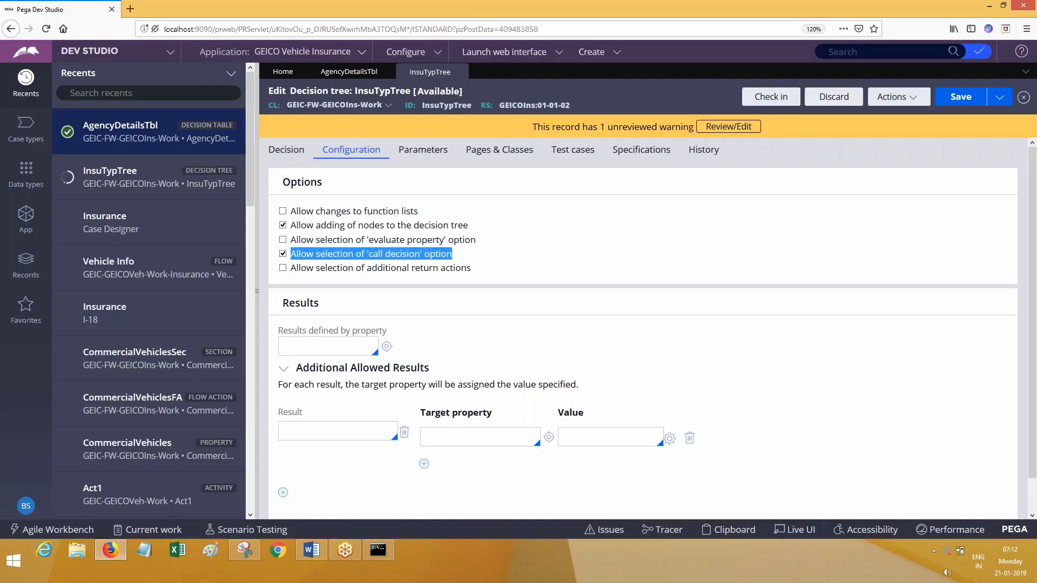
click(349, 71)
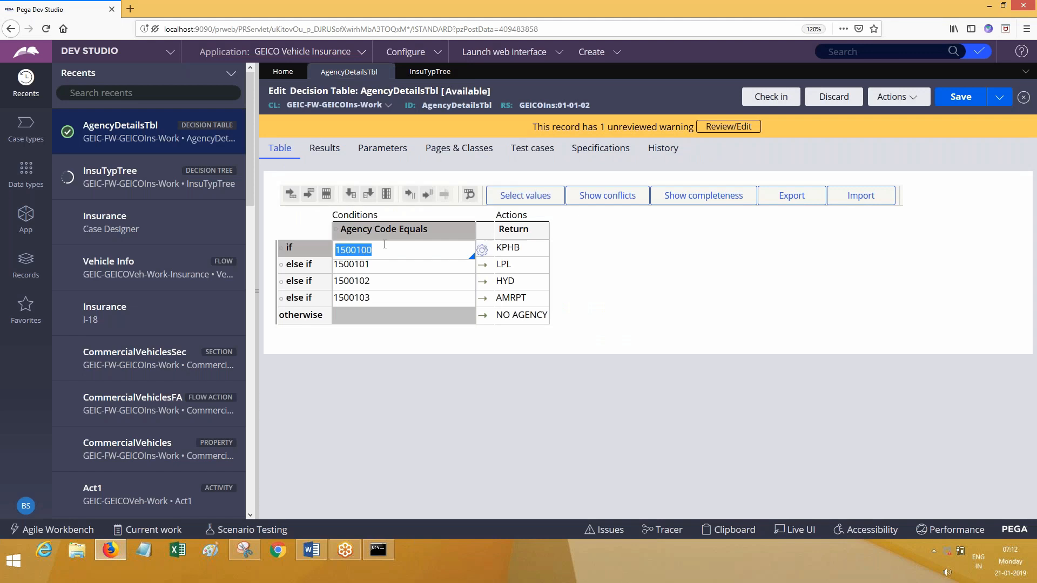
click(481, 251)
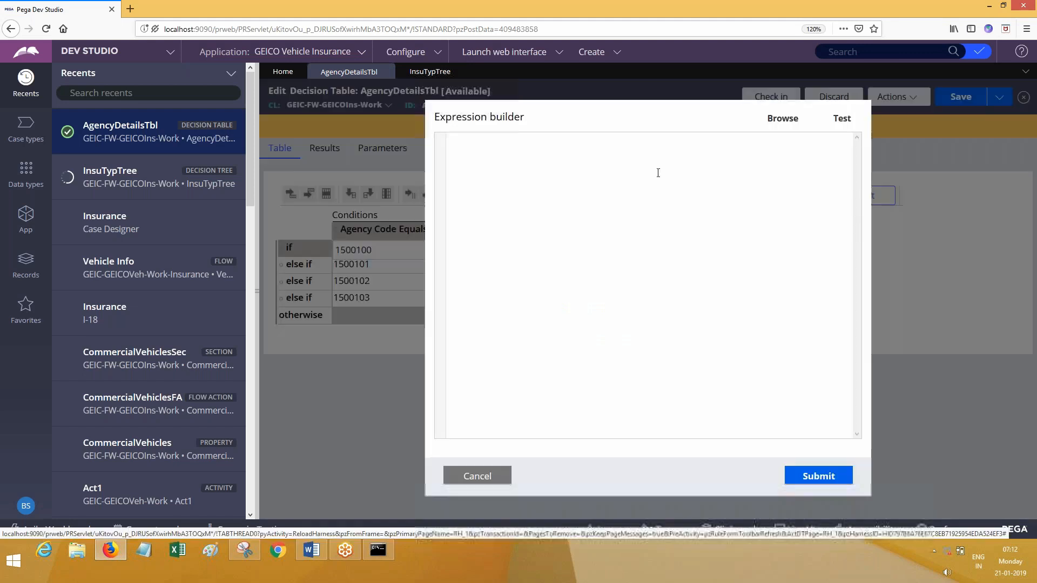
click(777, 120)
click(356, 150)
text(decision)
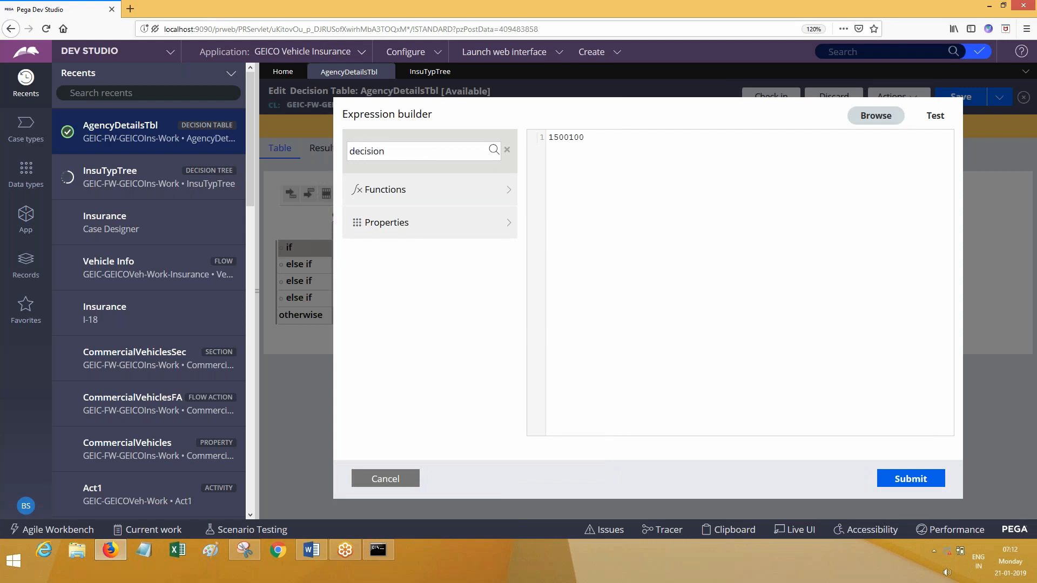
click(492, 150)
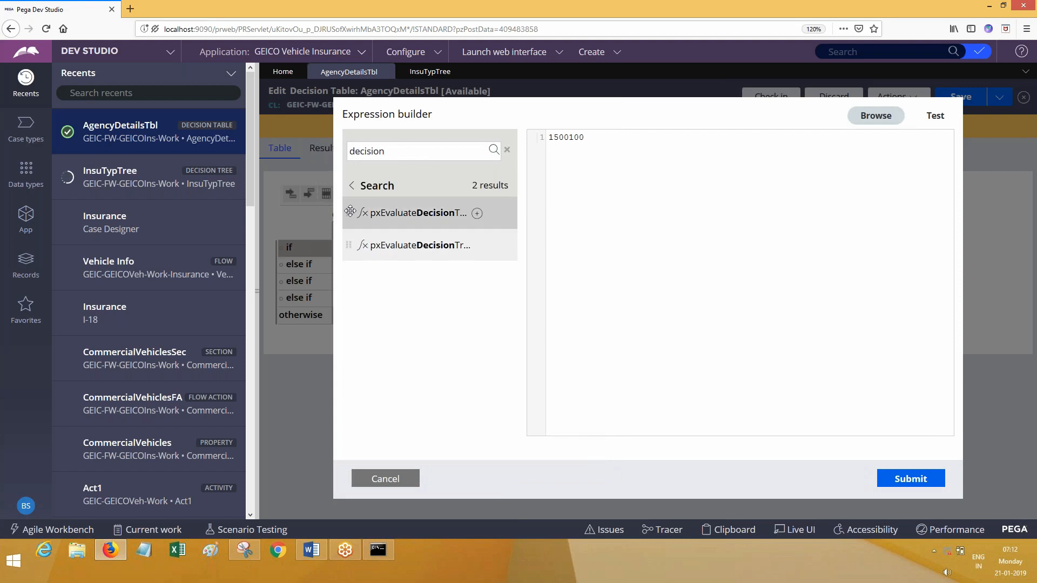
Replace the expression with the pxEvaluateDecisionTable function, copy its text, and leave the Expression builder without submitting
drag(358, 211, 594, 144)
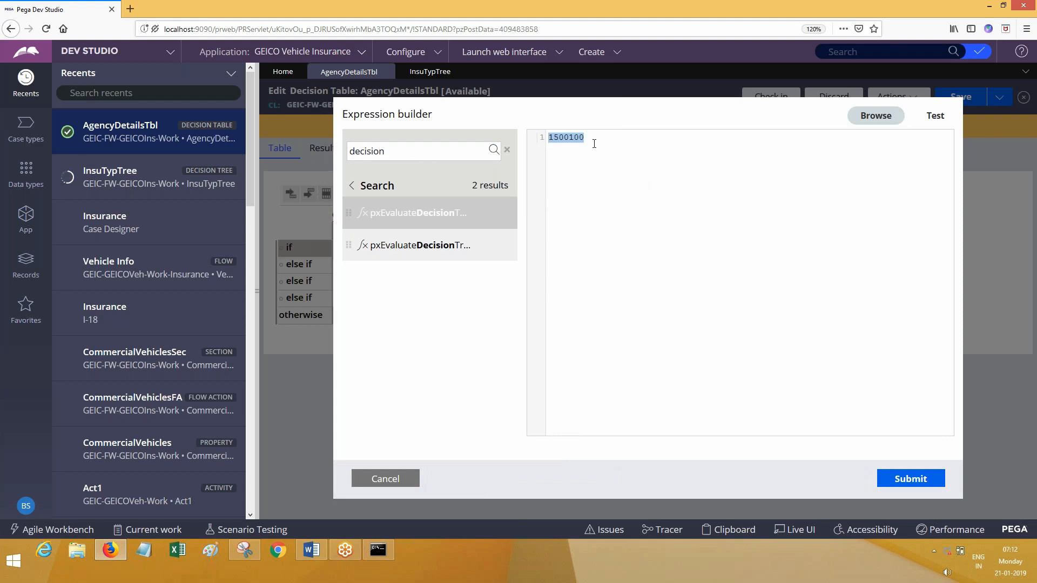
key(BackSpace)
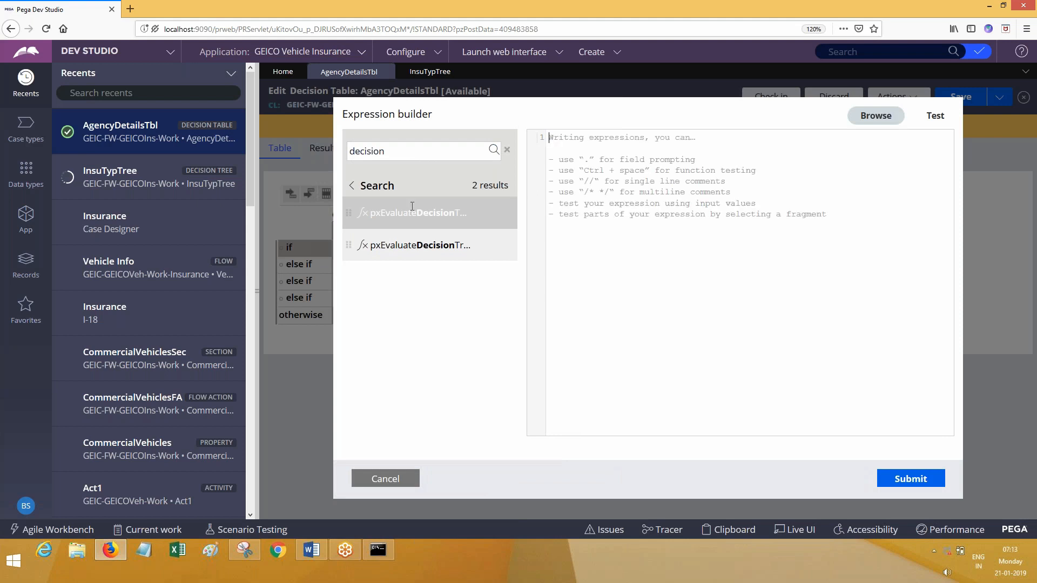
double_click(412, 212)
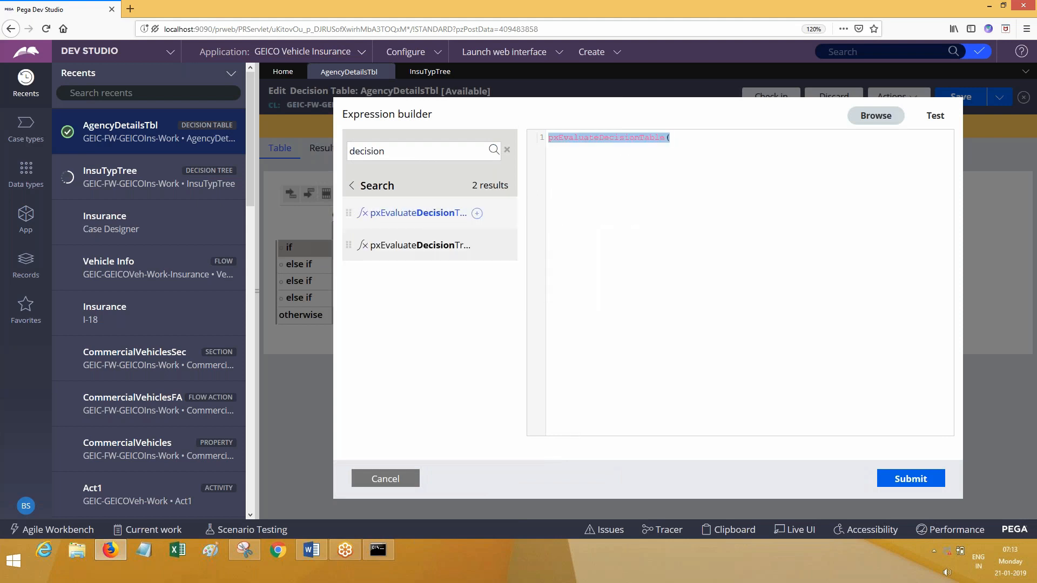
triple_click(601, 142)
key(ctrl+c)
click(385, 478)
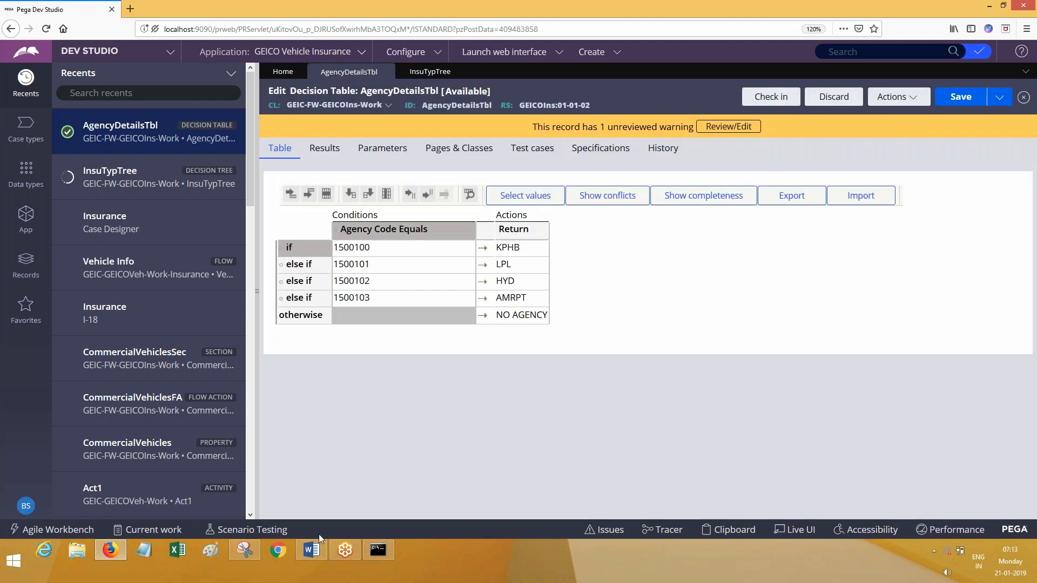
Back in Word, paste the copied function text on two consecutive lines below the sentence about calling other decision rules
click(313, 550)
key(ctrl+v)
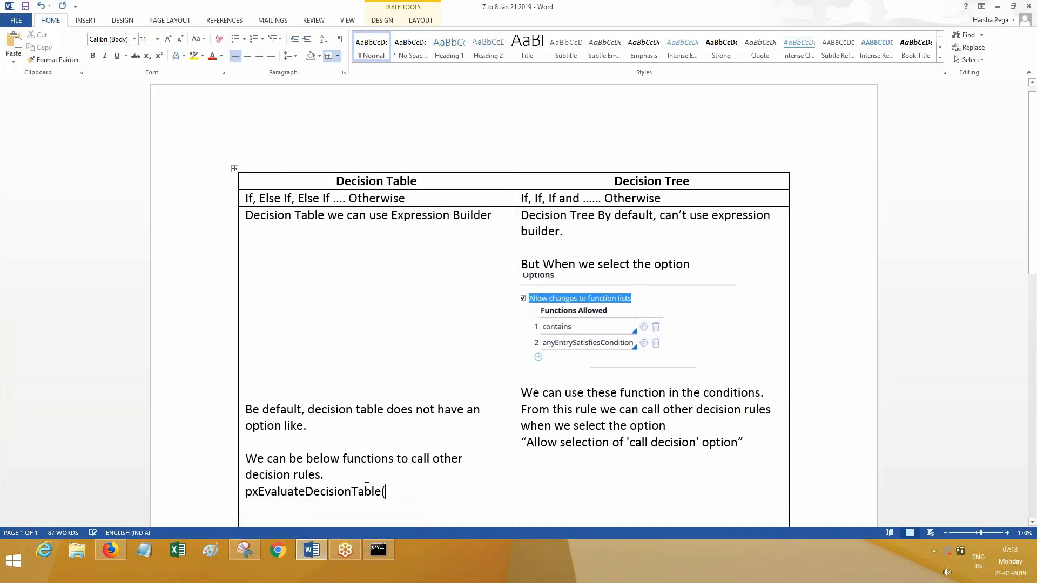
key(Return)
key(ctrl+v)
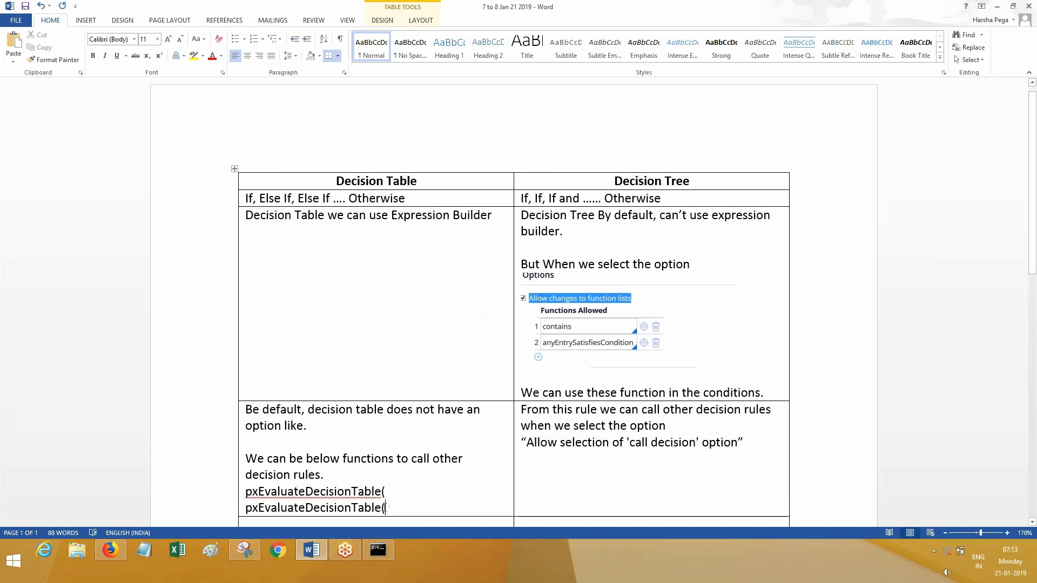
Edit the second pasted function name to read "pxEvaluateDecisionTree("
key(BackSpace)
key(BackSpace)
key(BackSpace)
key(BackSpace)
text(Re)
key(BackSpace)
key(BackSpace)
key(BackSpace)
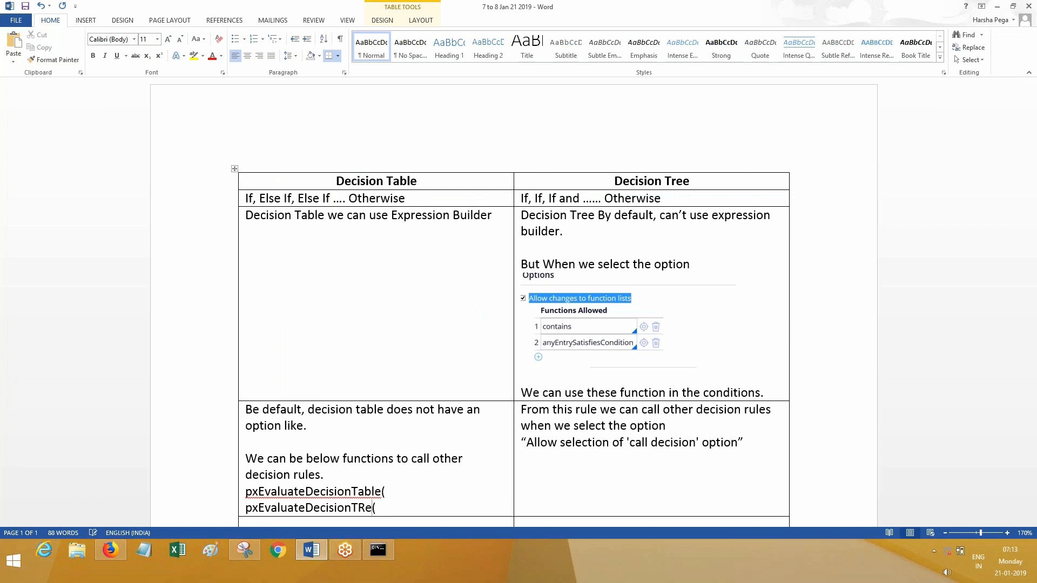
text(re)
key(BackSpace)
key(BackSpace)
text(Tree)
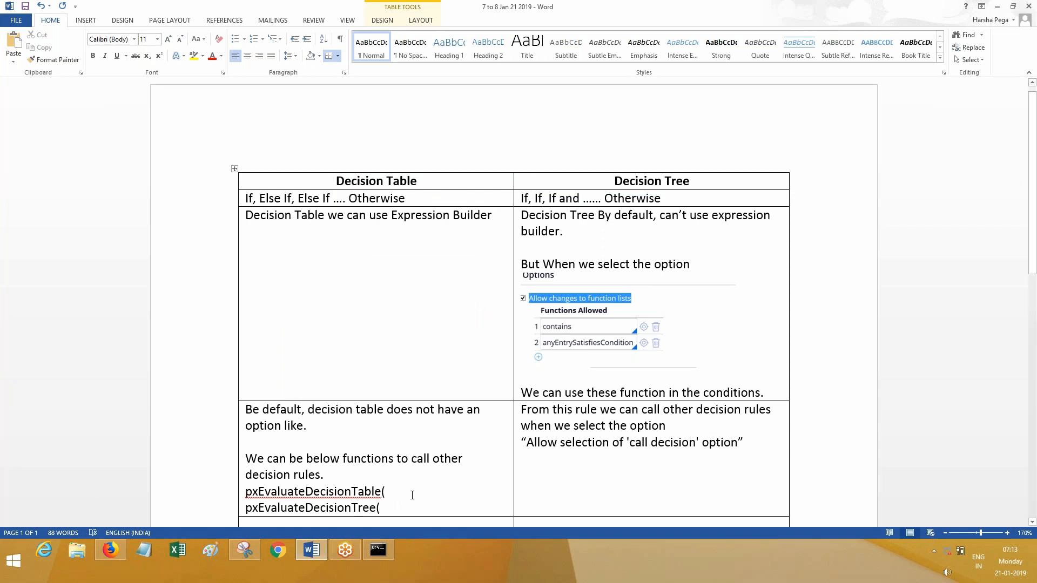
Complete the first function line as "pxEvaluateDecisionTable(PrimaryPage, TableName)"
text(Pr)
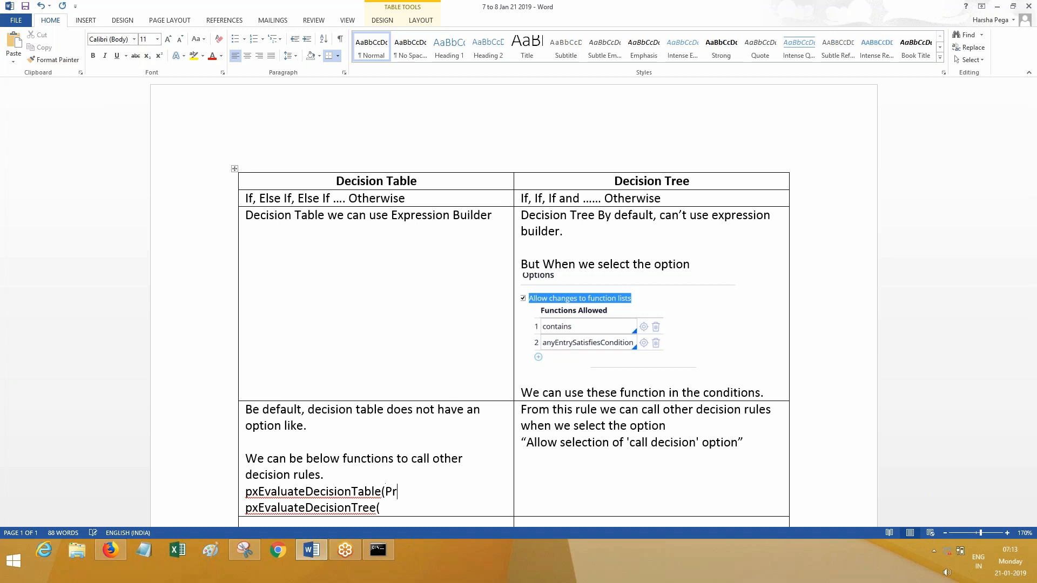
text(imaryPage, TableMName)
key(BackSpace)
key(BackSpace)
key(BackSpace)
key(BackSpace)
key(BackSpace)
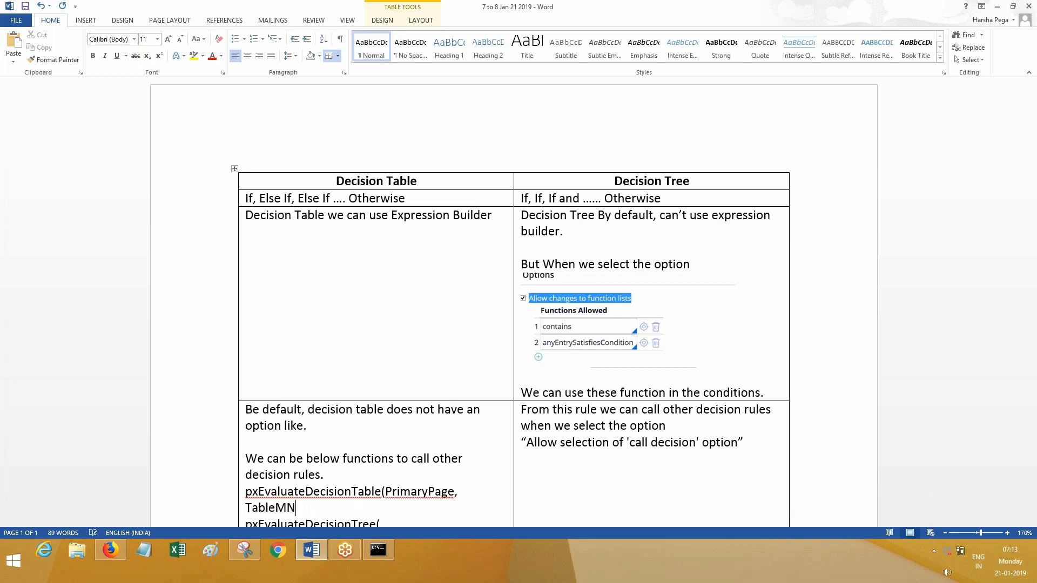
text(Name))
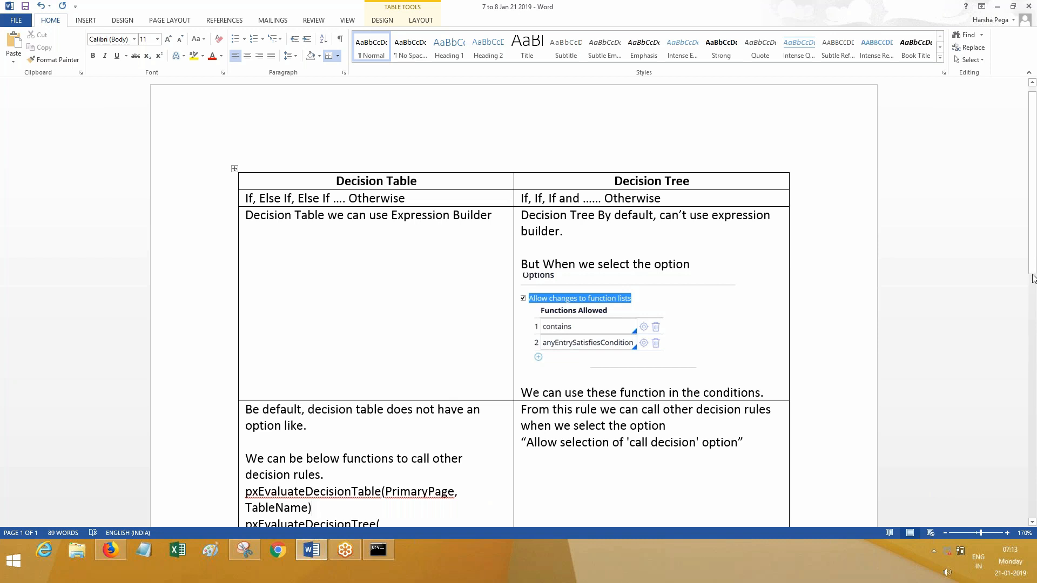
Complete the second function line as "pxEvaluateDecisionTree(PrimaryPage,Tree)"
scroll(585, 354, down, 3)
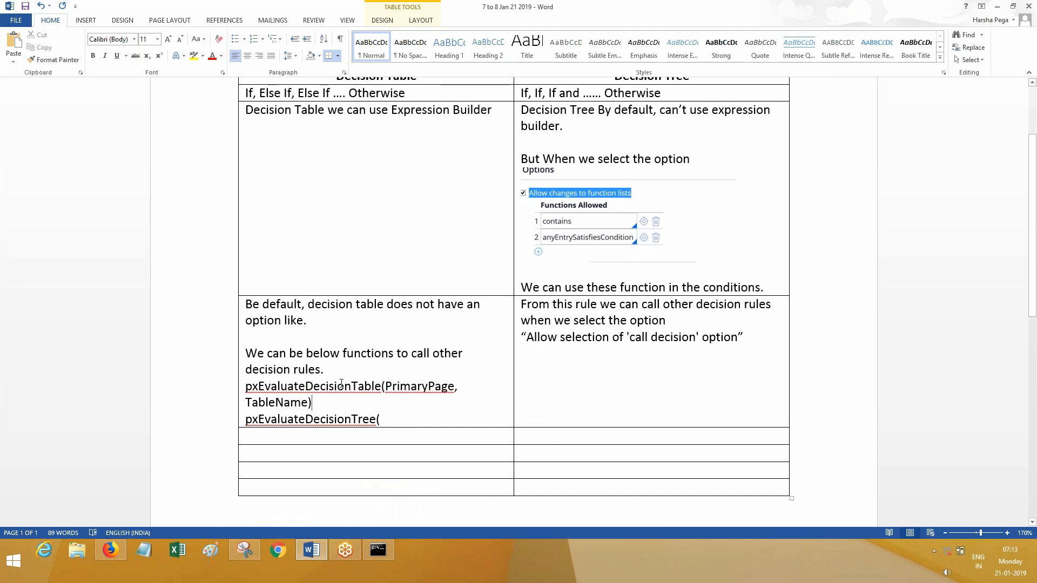
click(389, 417)
key(alt+a)
text(primary)
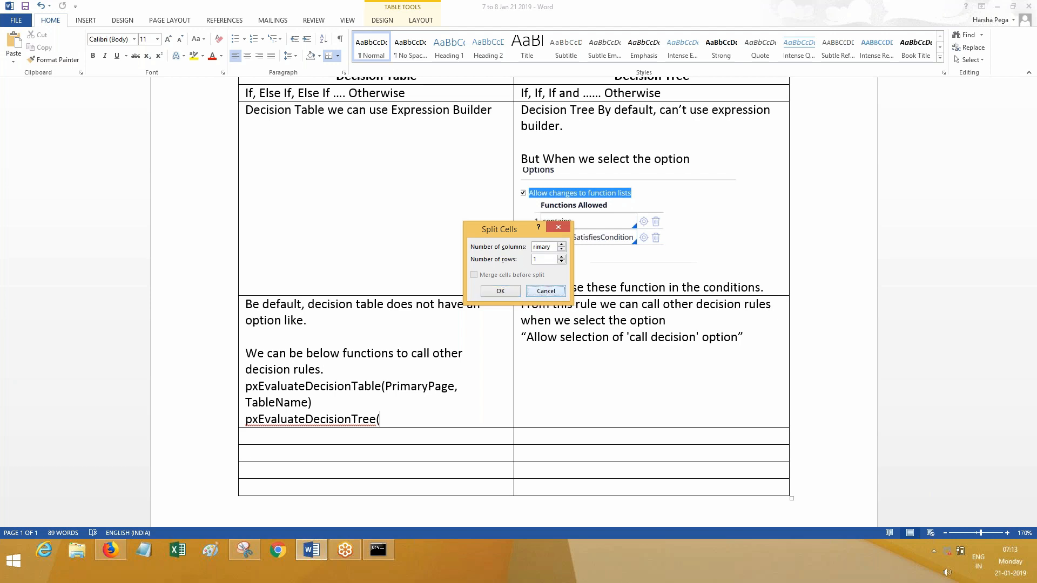
key(Escape)
text(P)
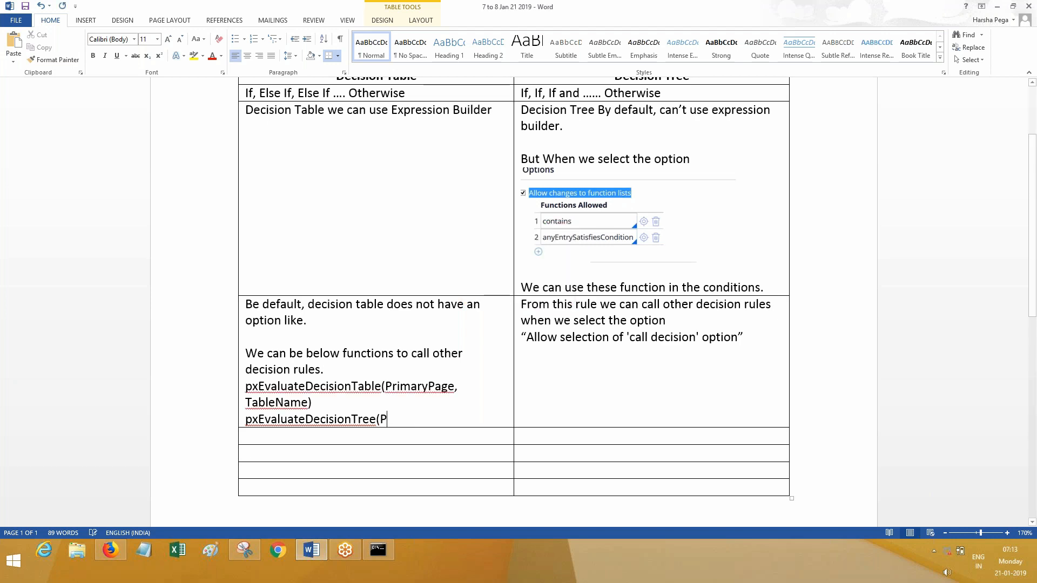
text(rimaryPage,)
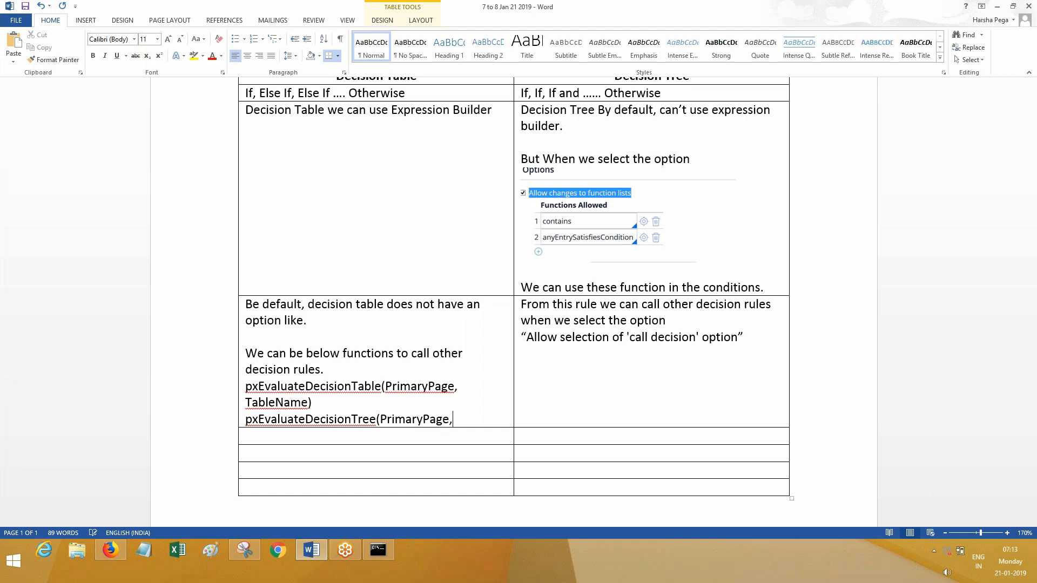
text(Tree))
Below the two functions, add "Or" and then "ObtainValue()", each separated by a blank line
key(Return)
key(Return)
text(Or)
key(Return)
key(Return)
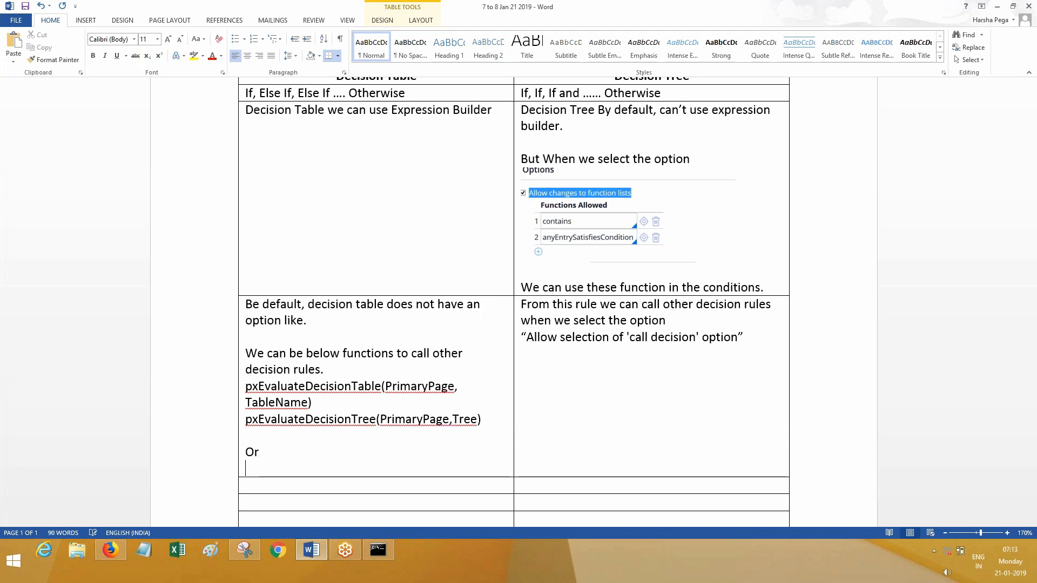
text(ObtainV)
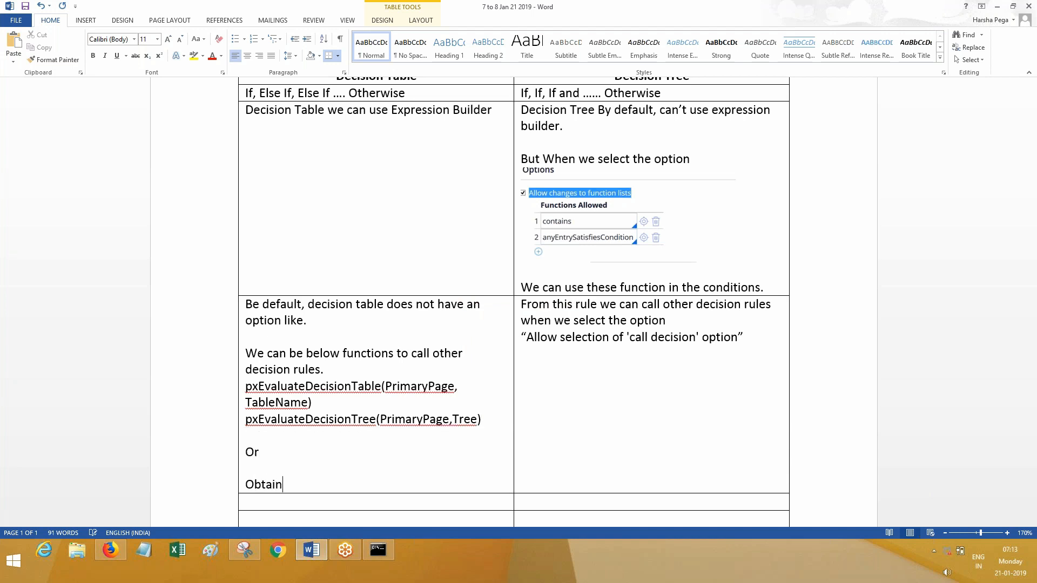
text(alue())
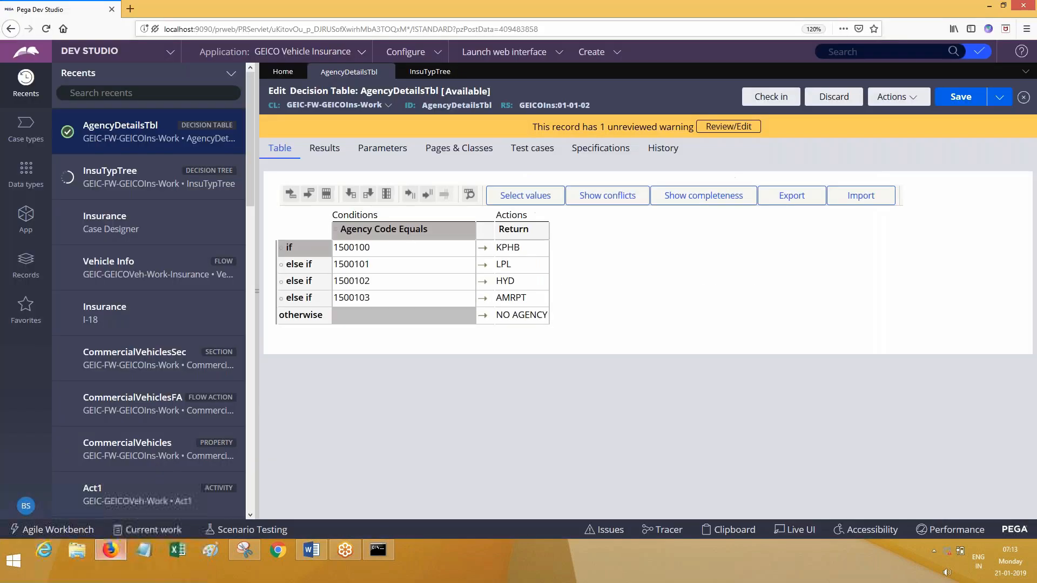
In Dev Studio, search the Expression builder of AgencyDetailsTbl's 1500100 condition for "Obtain" and close it without submitting
click(103, 549)
click(387, 251)
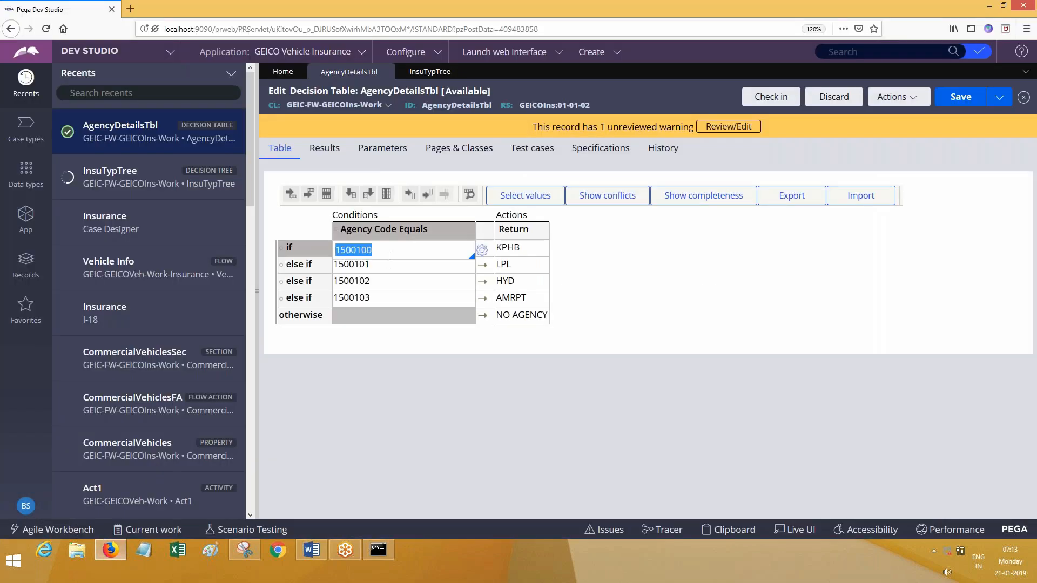
click(481, 251)
click(774, 123)
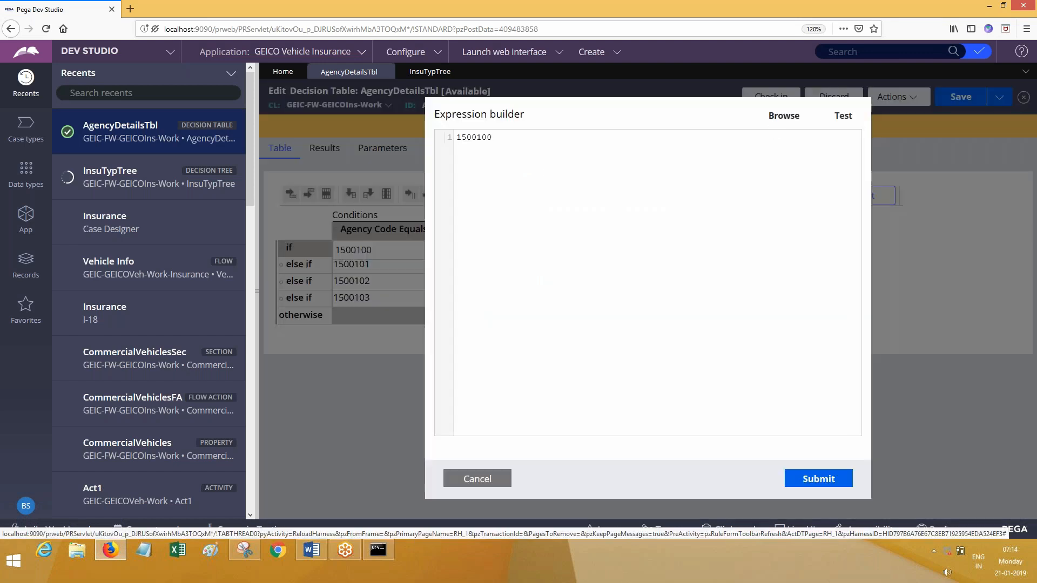
click(438, 147)
text(On)
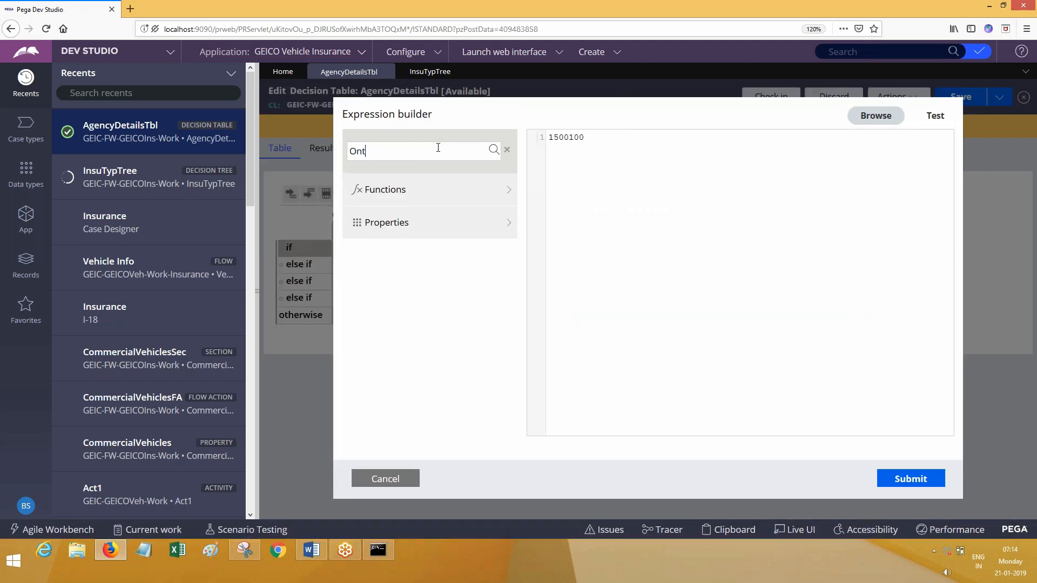
text(btain)
key(Return)
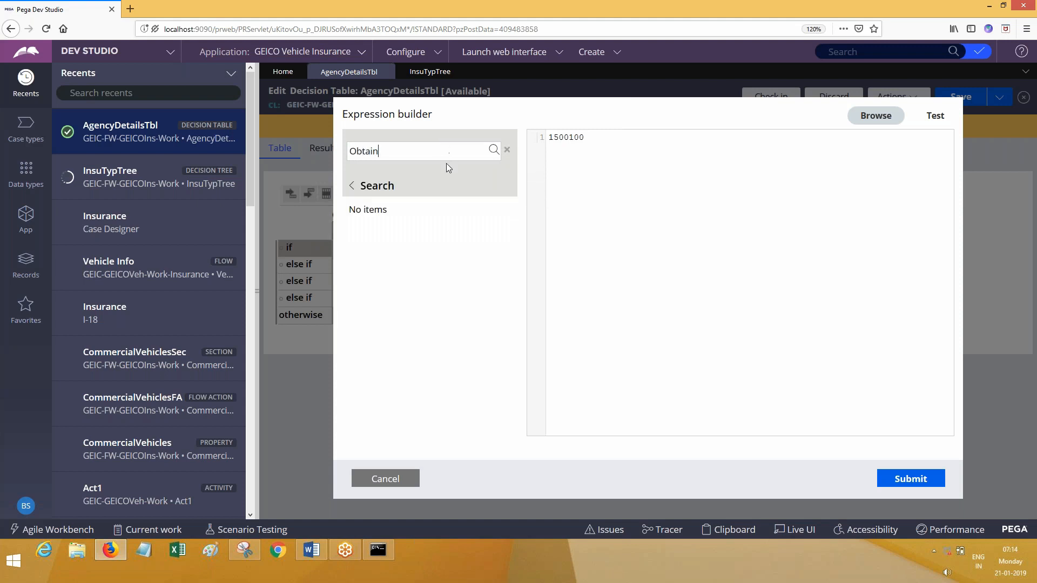
click(384, 478)
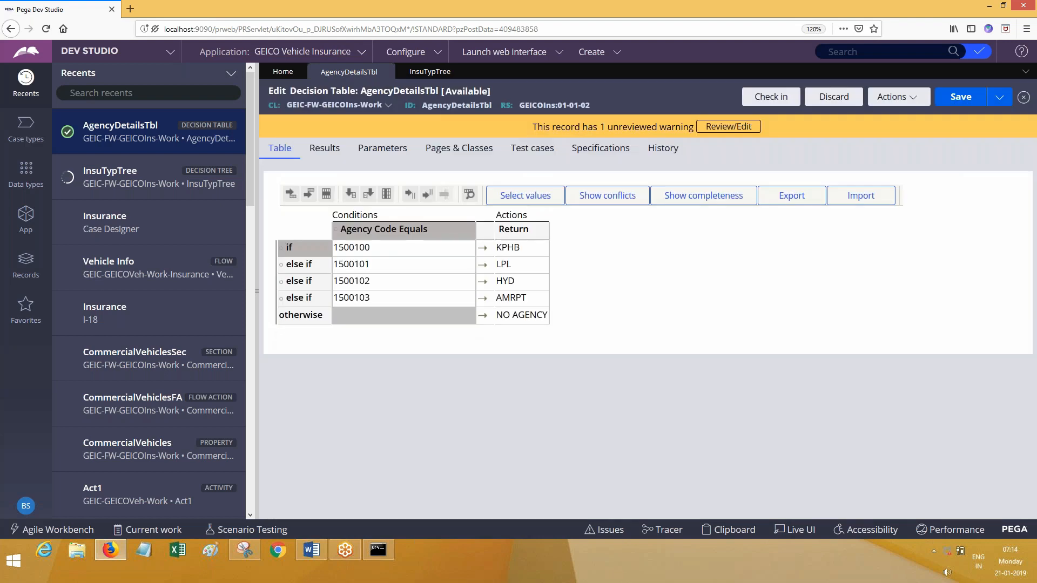
In the Word document, fill in the ObtainValue arguments so the line reads "ObtainValue(PrimaryPage,DecisonTableorTree)"
click(311, 551)
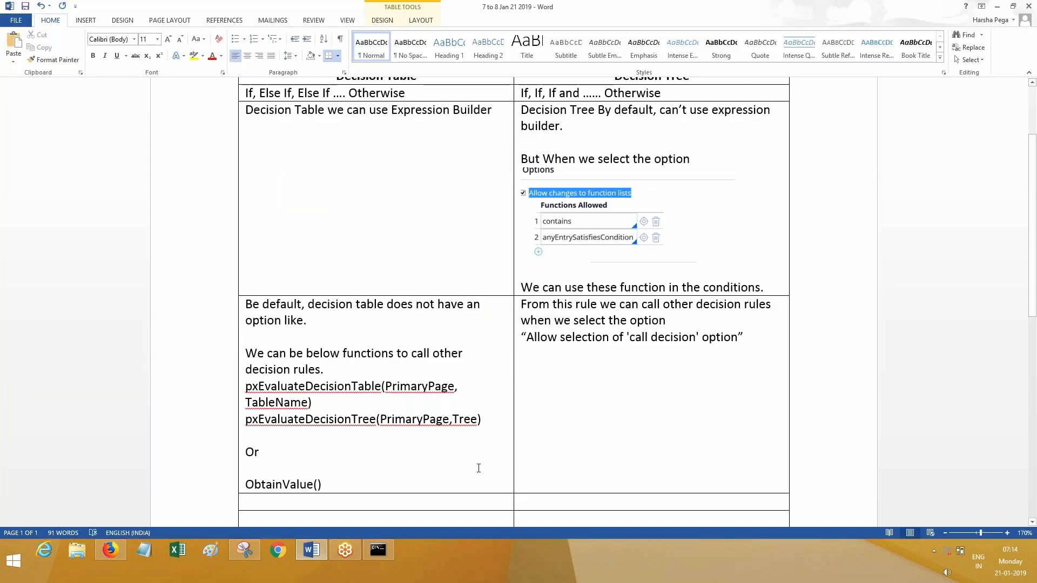
text(PrimaryPag)
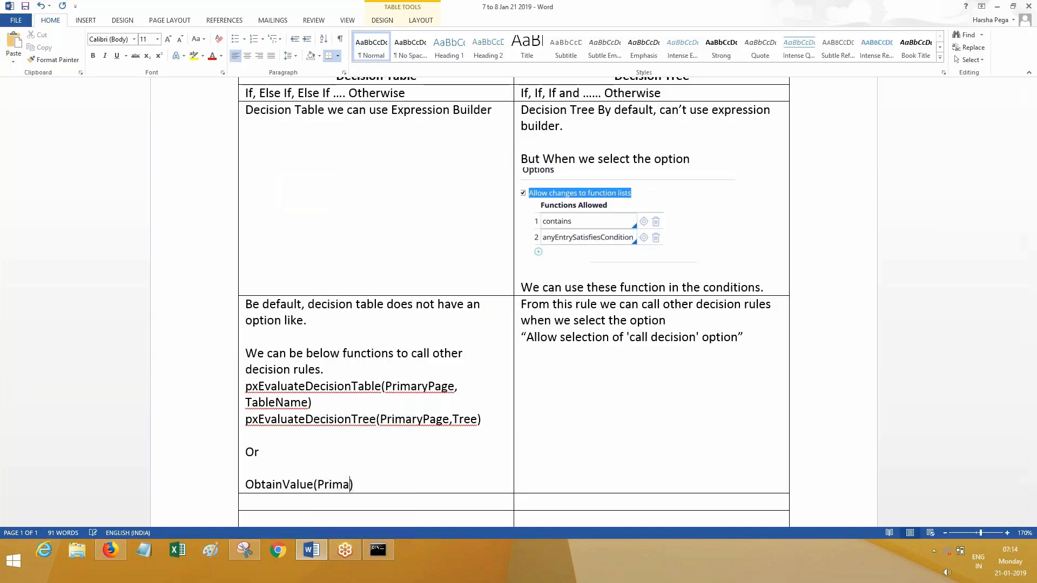
text(e.)
key(BackSpace)
text(,Dc)
key(BackSpace)
text(ecisonTableorTree)
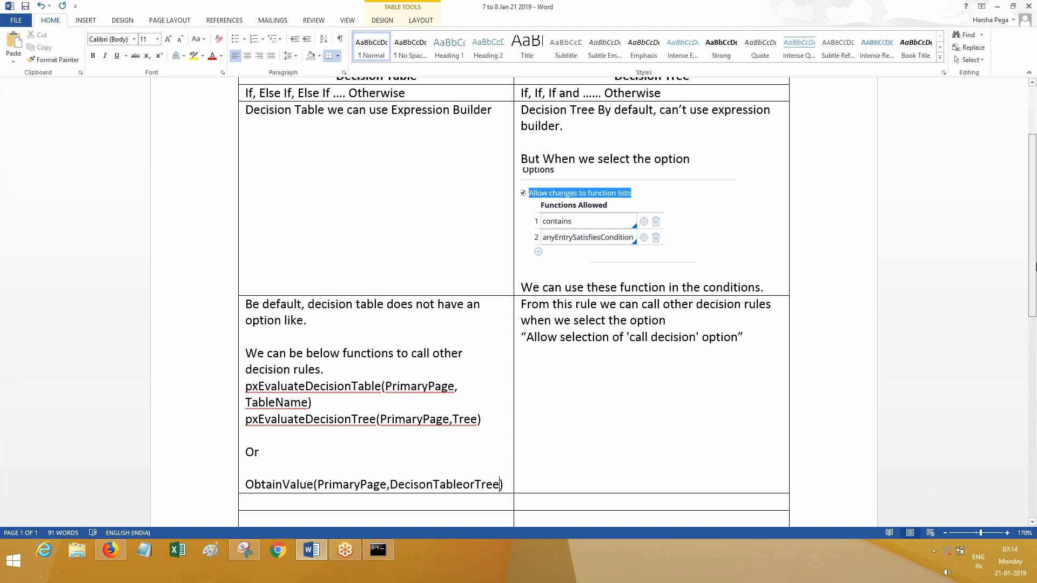
scroll(648, 369, down, 3)
key(alt+Tab)
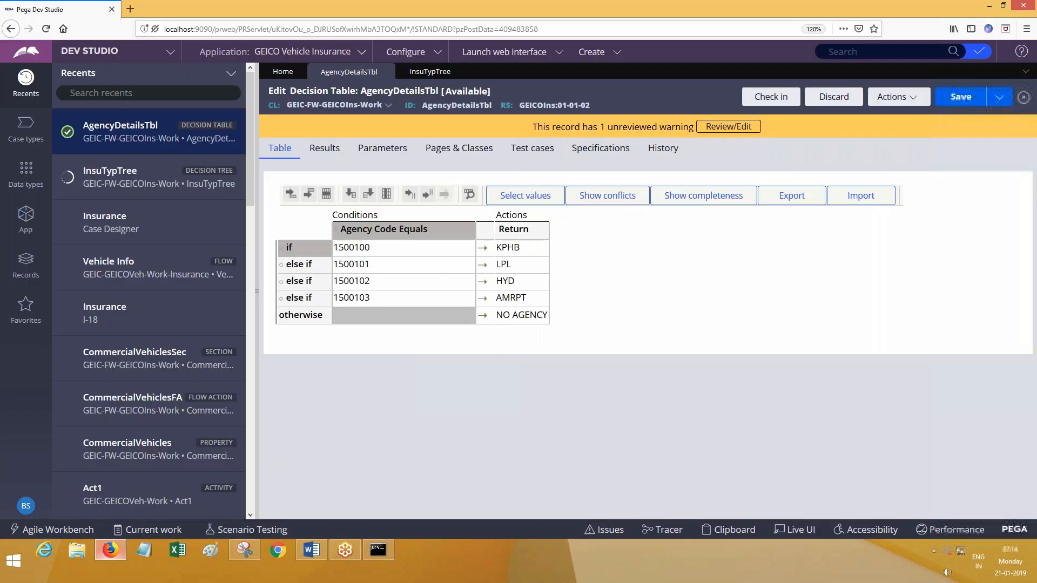
click(386, 254)
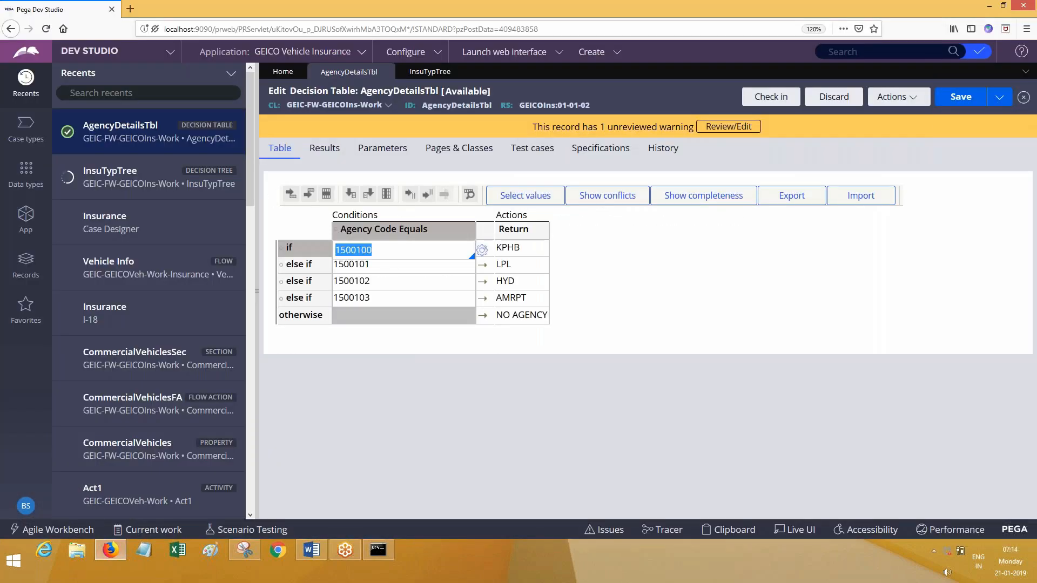
click(424, 265)
click(312, 549)
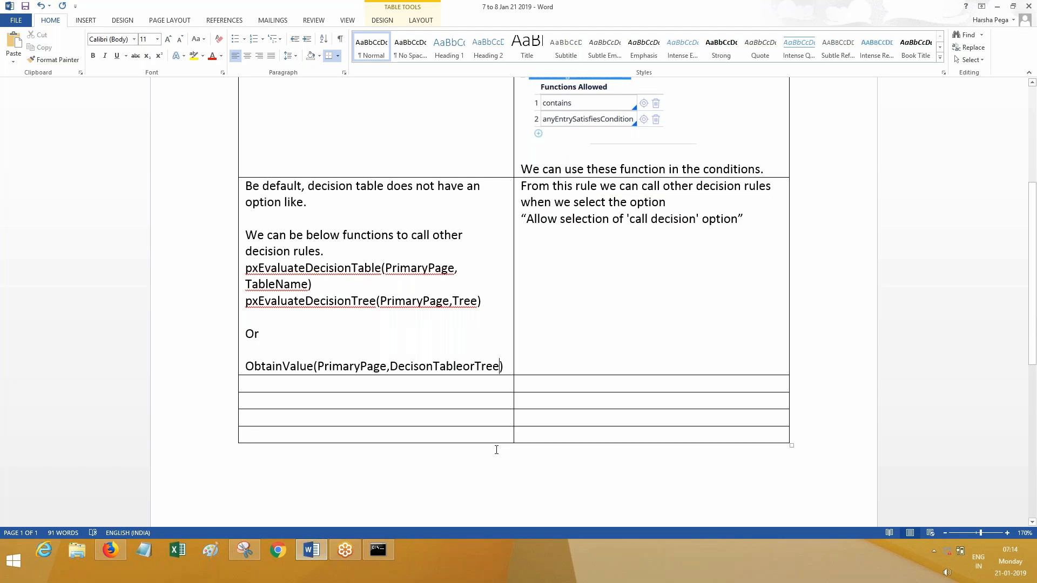
In the next row's decision table cell, write "When we have simple conditions, defined by not more than 4 properties", correcting the spelling of "conditions"
click(448, 387)
text(W)
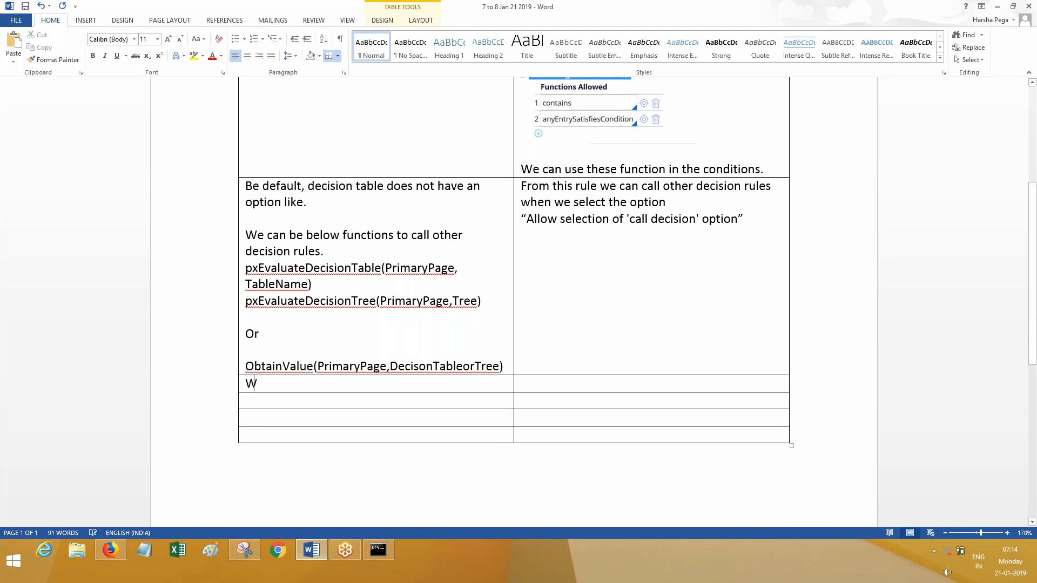
text(hen we have )
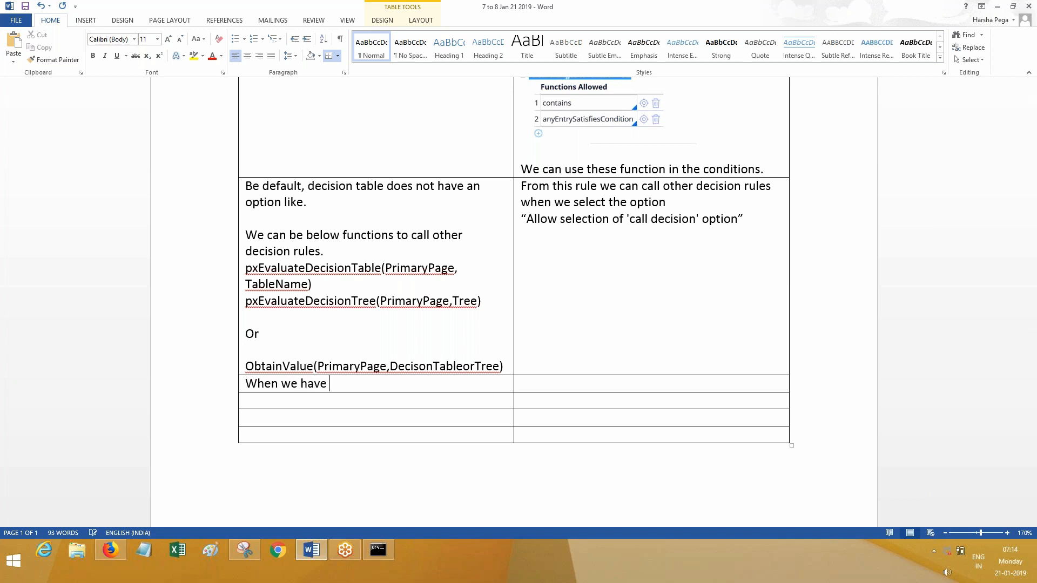
text(c)
key(BackSpace)
text(simple condtions, defined t)
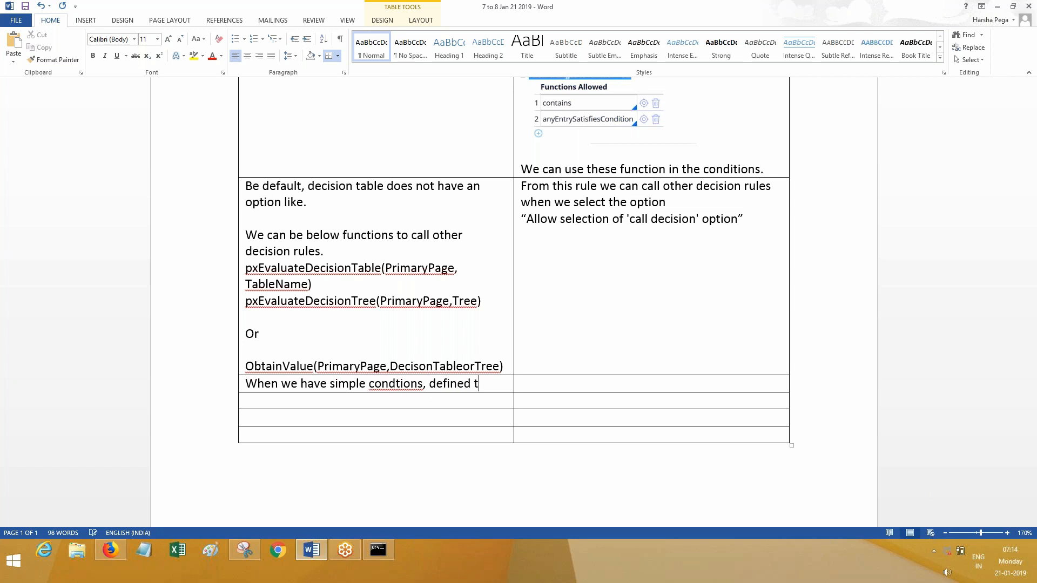
key(BackSpace)
text(by not more)
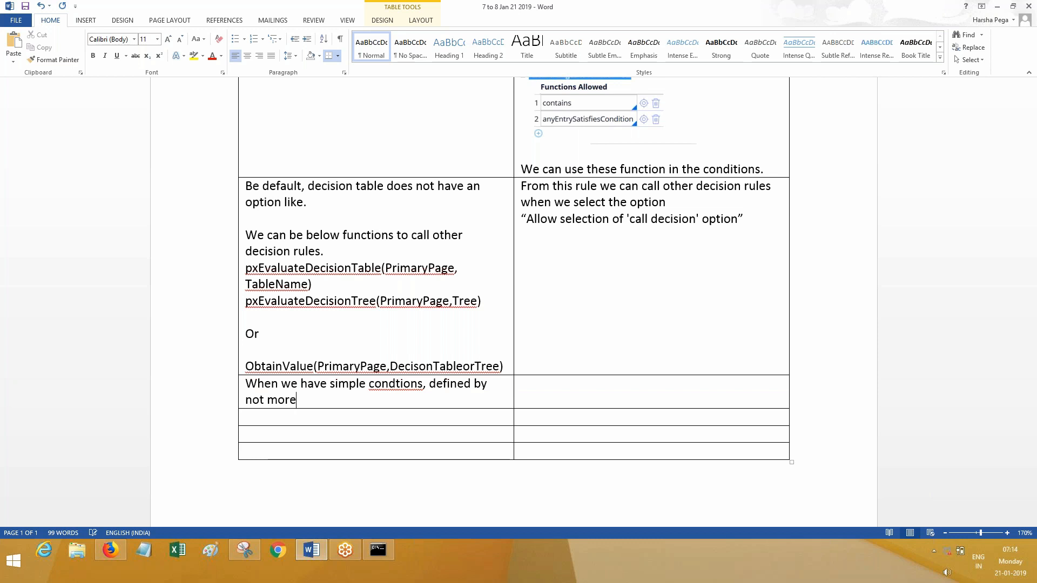
text( than 4 pro)
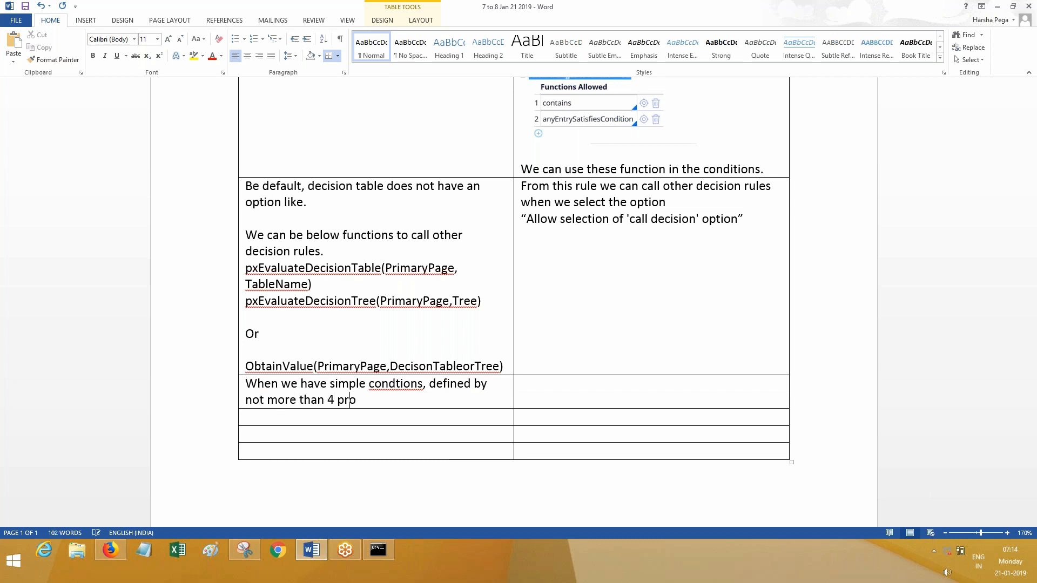
text(perties)
right_click(414, 388)
click(445, 399)
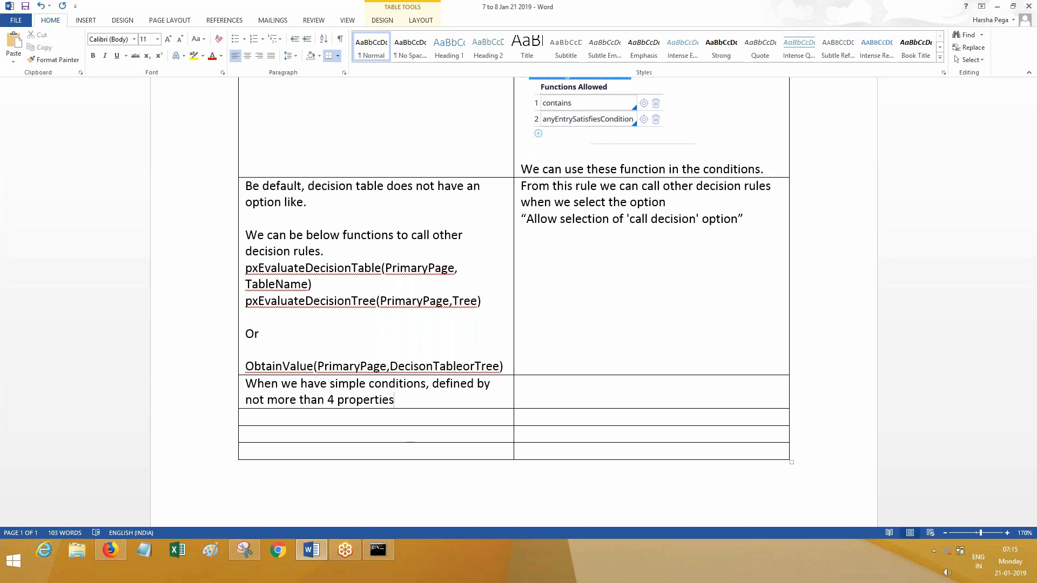
In Dev Studio, insert blank condition columns after Agency Code and five blank rows below the 1500100 row of AgencyDetailsTbl
click(111, 548)
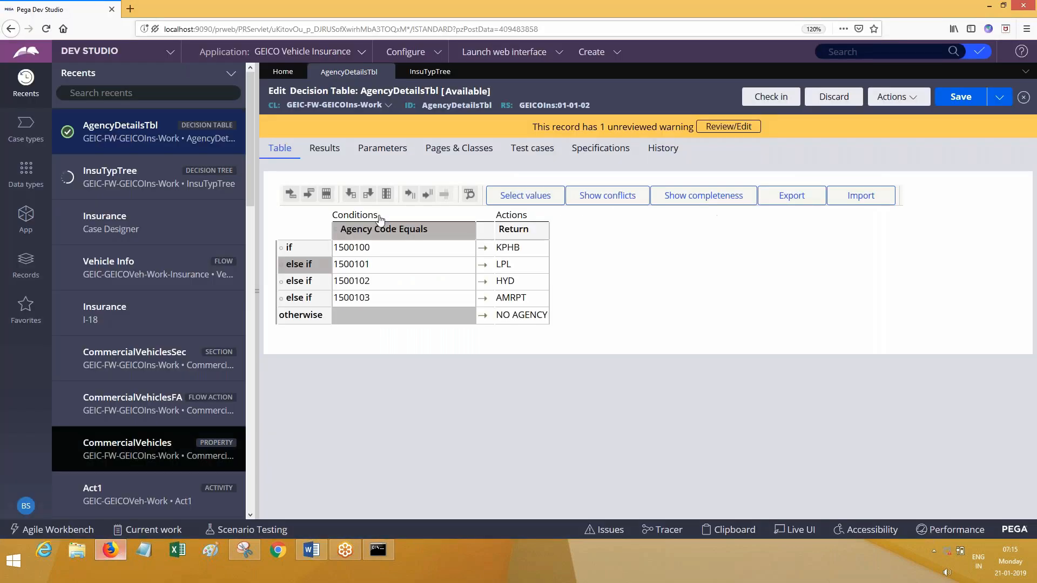
click(388, 247)
click(368, 195)
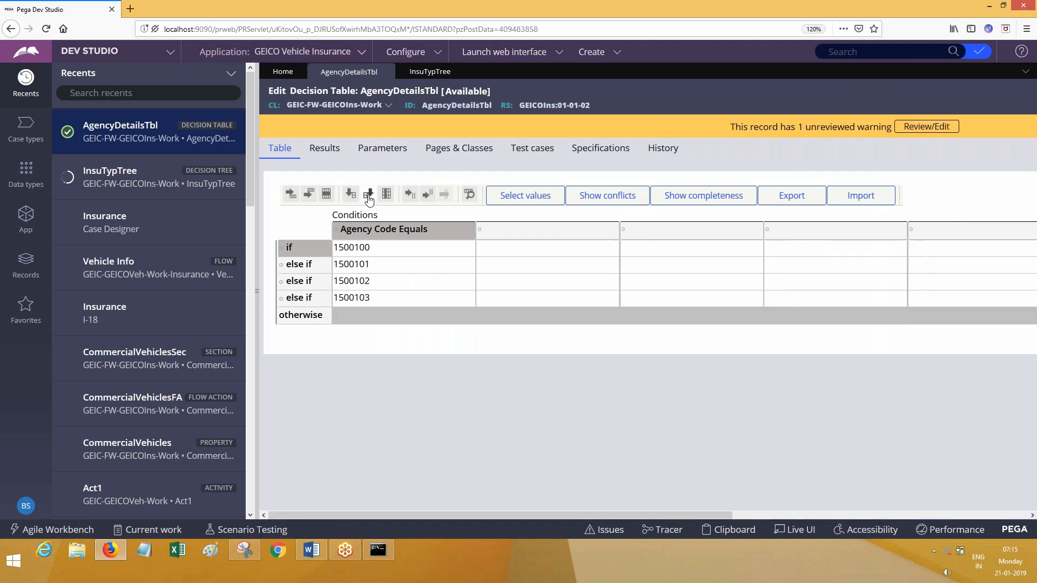
click(311, 195)
click(311, 195)
click(311, 196)
click(311, 195)
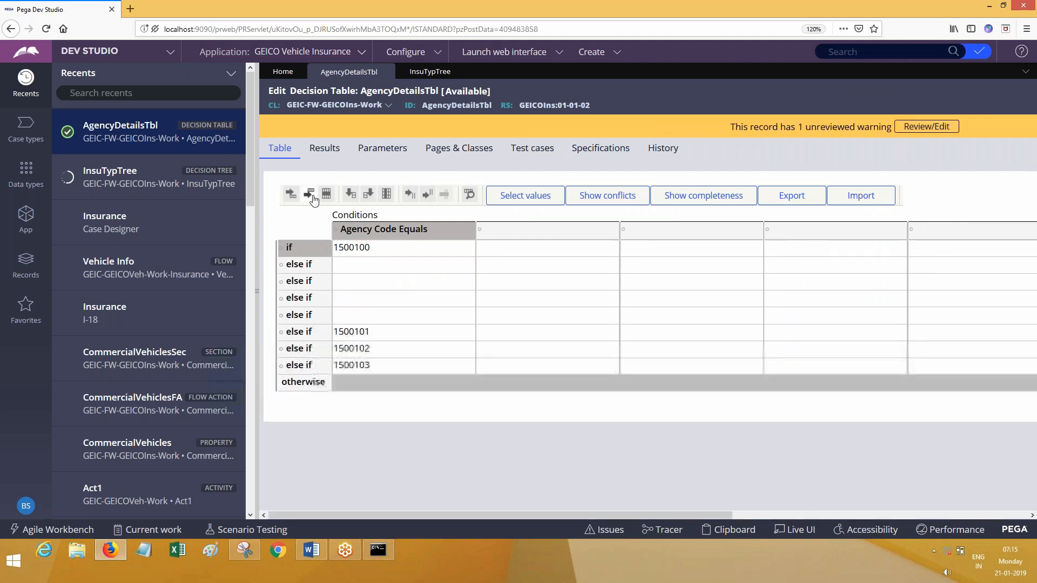
click(311, 196)
Add several blank OR rows under the 1500100 condition of AgencyDetailsTbl
click(428, 195)
click(428, 196)
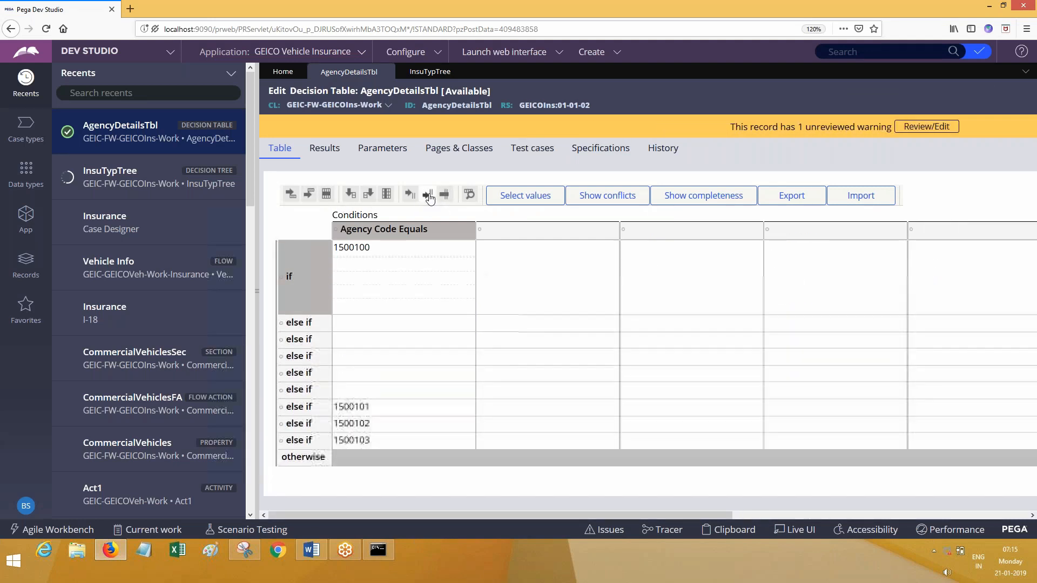
click(428, 195)
click(428, 195)
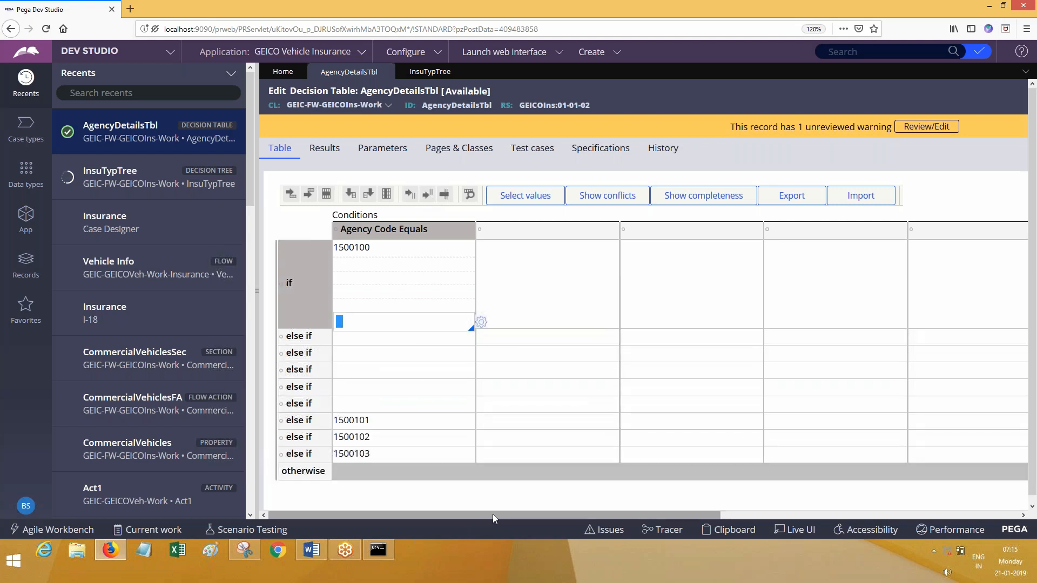
drag(510, 517, 516, 517)
drag(588, 529, 449, 508)
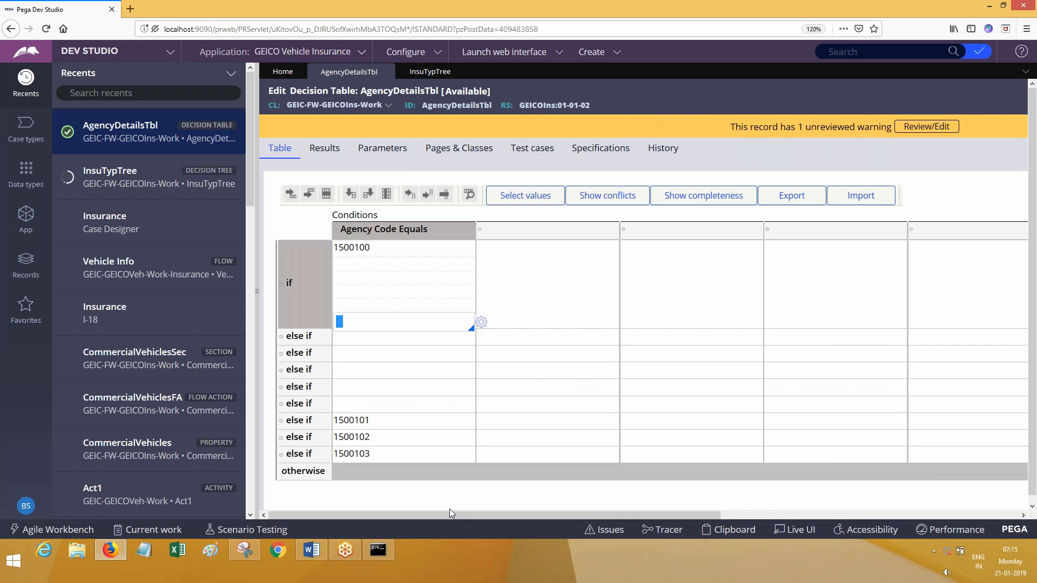
In the Word document, finish the sentence about simple conditions with ", better go for decision table."
click(307, 554)
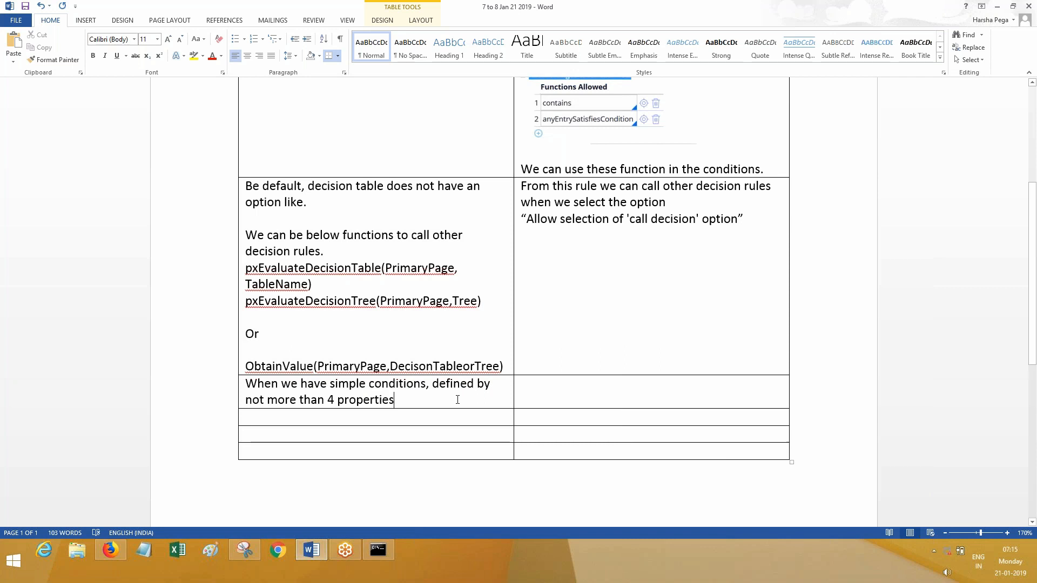
text(, be)
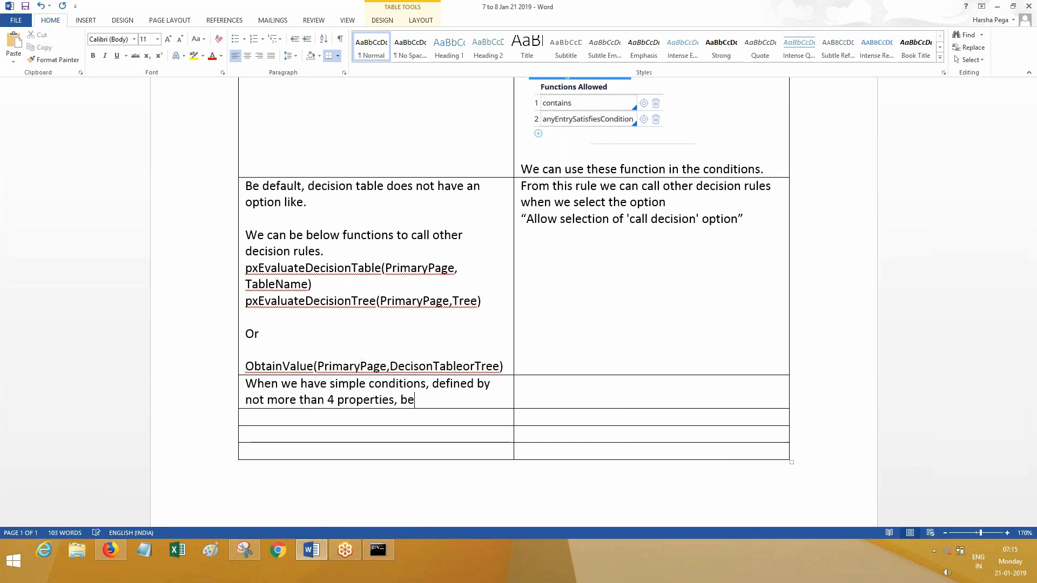
text(tter go for decision table)
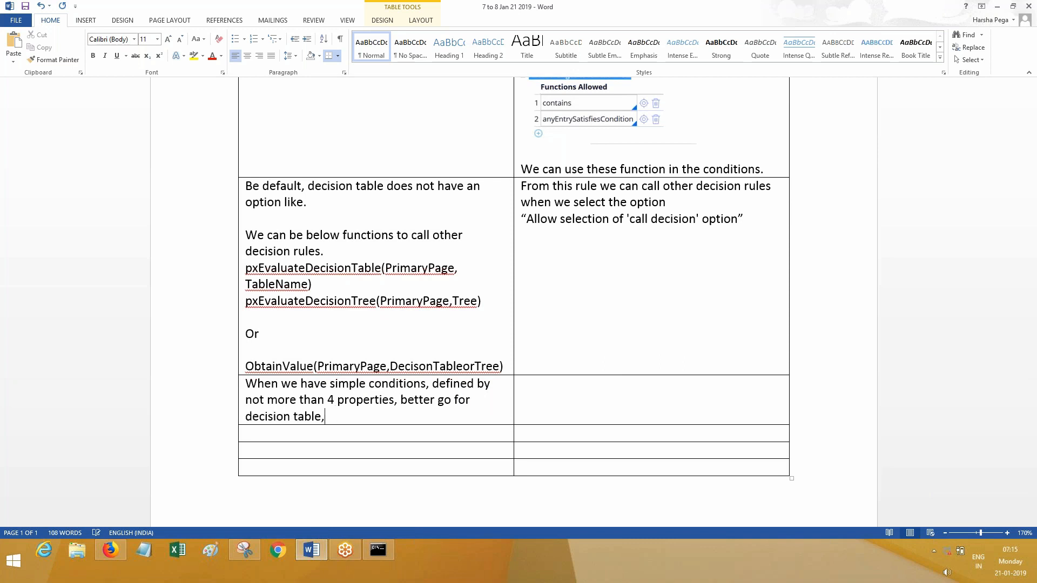
text(.)
After a blank line in the same cell, add "When we have to expression builder functions we must go for decision table."
key(Return)
text(Wh)
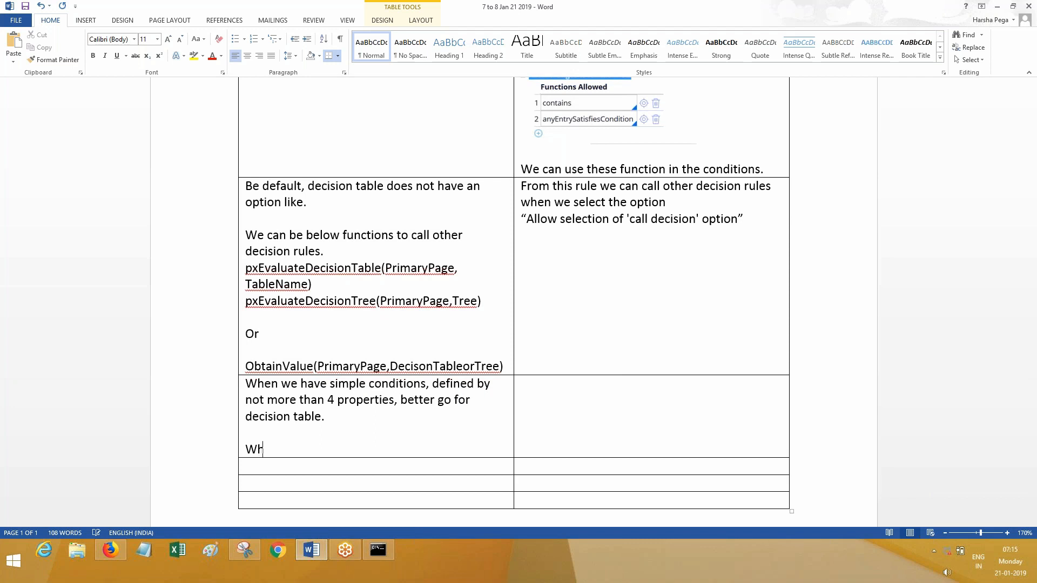
text(en we have to expression)
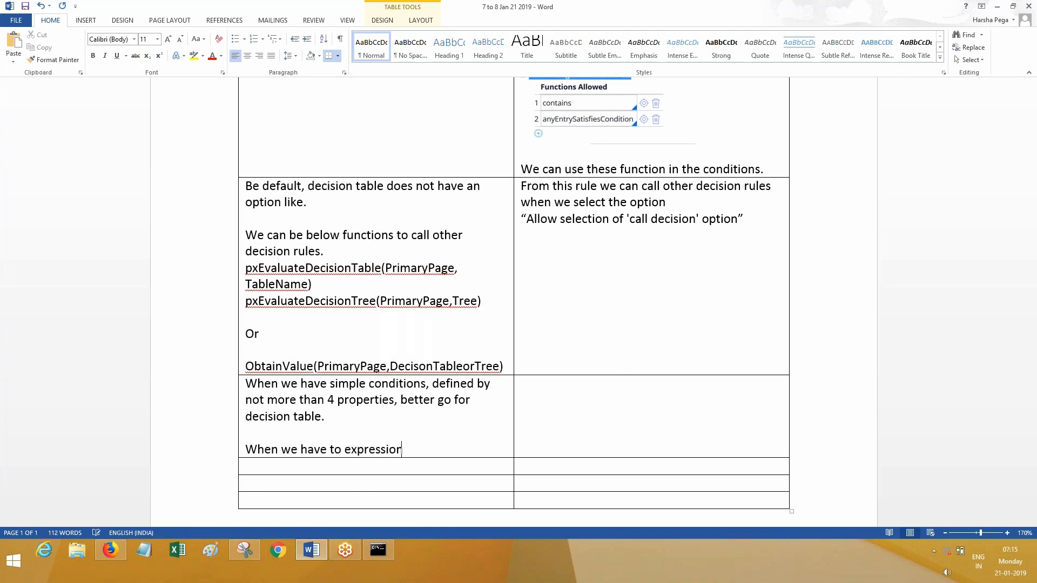
text( builder functions we must go for decision table.)
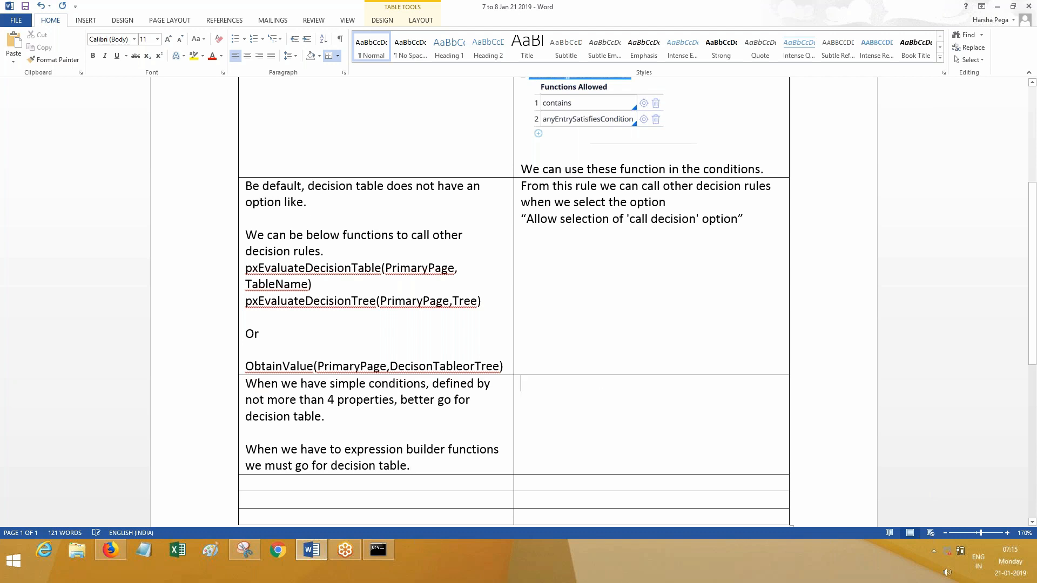
In the decision tree cell of the same row, write "When complex logic is involved we can use decision tree."
text(When com)
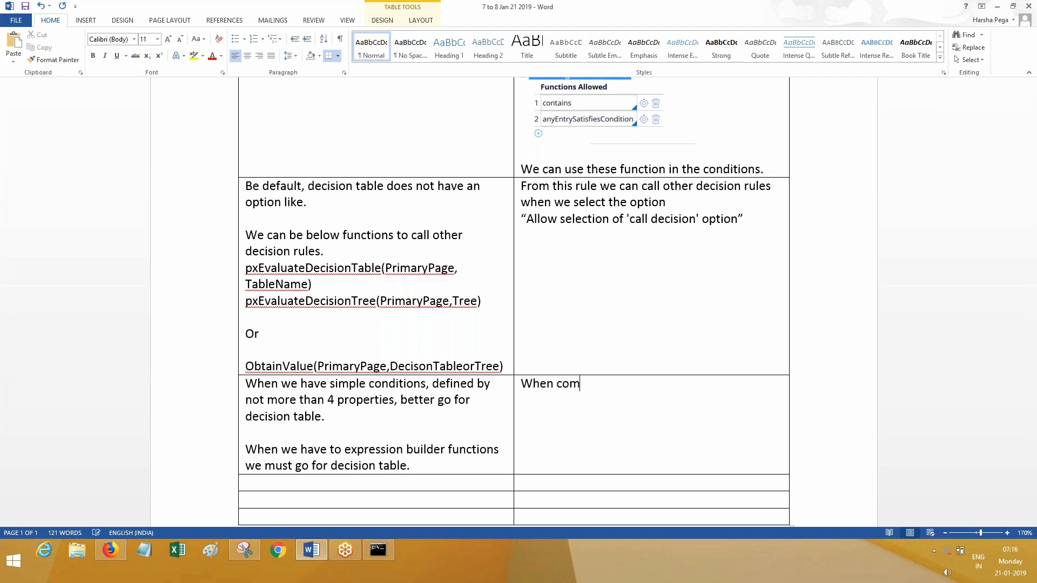
text(plex logic is in)
text(volved )
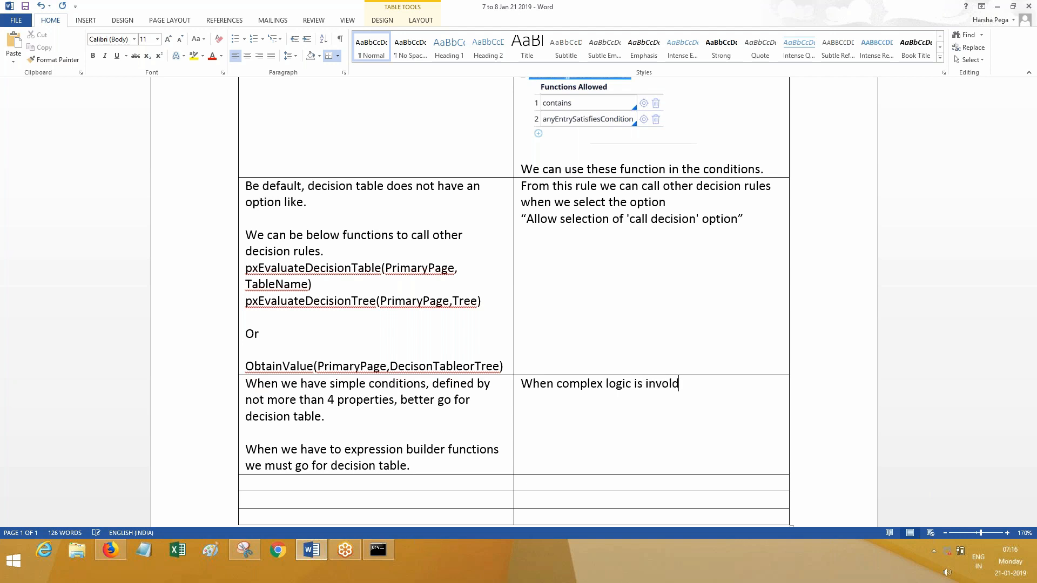
text(we can use dec)
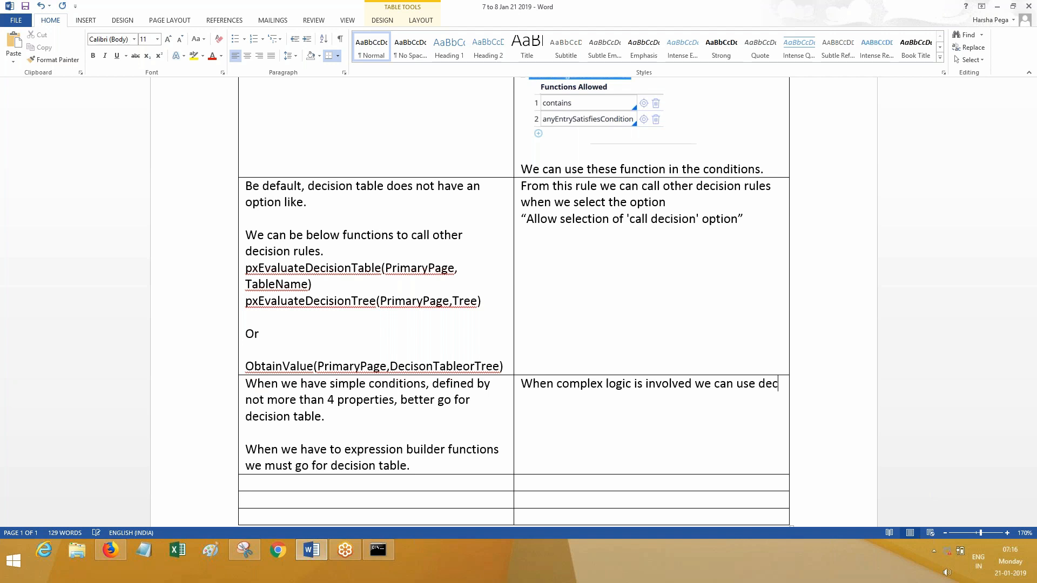
text(ision tree.)
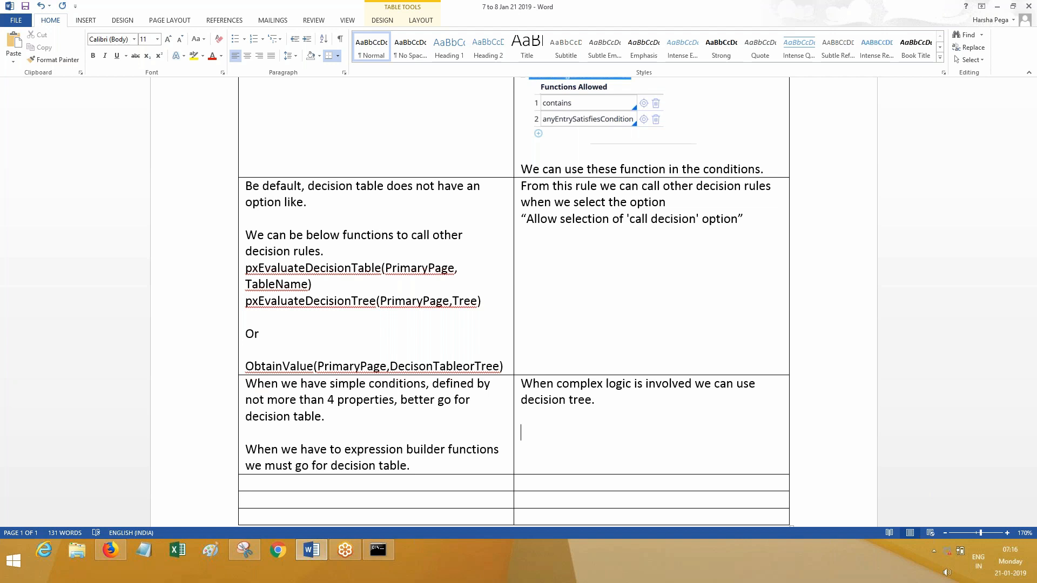
View the InsuTypTree decision tree's configuration in Dev Studio and return to the Word document
click(112, 559)
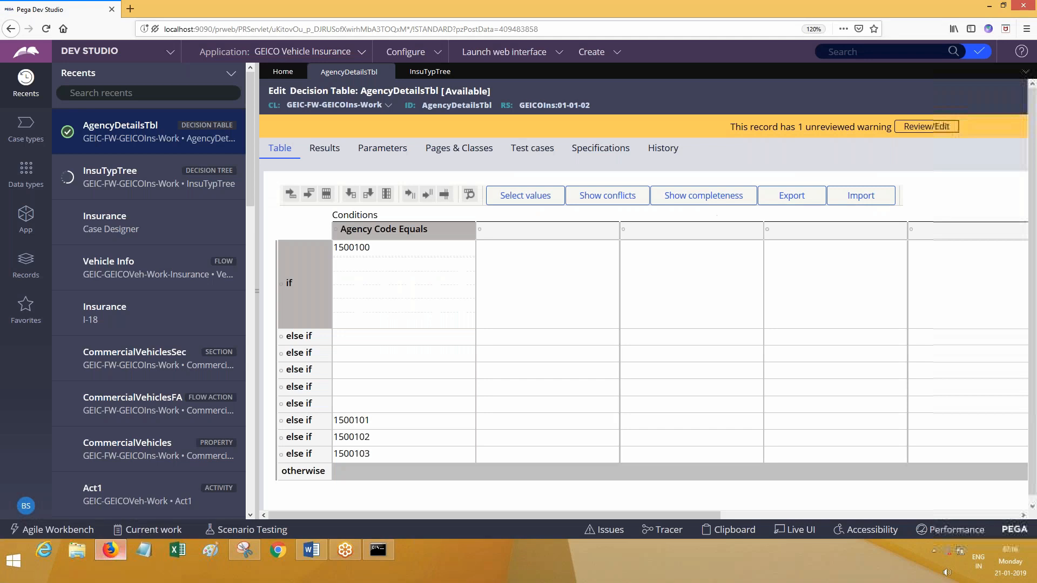
click(423, 79)
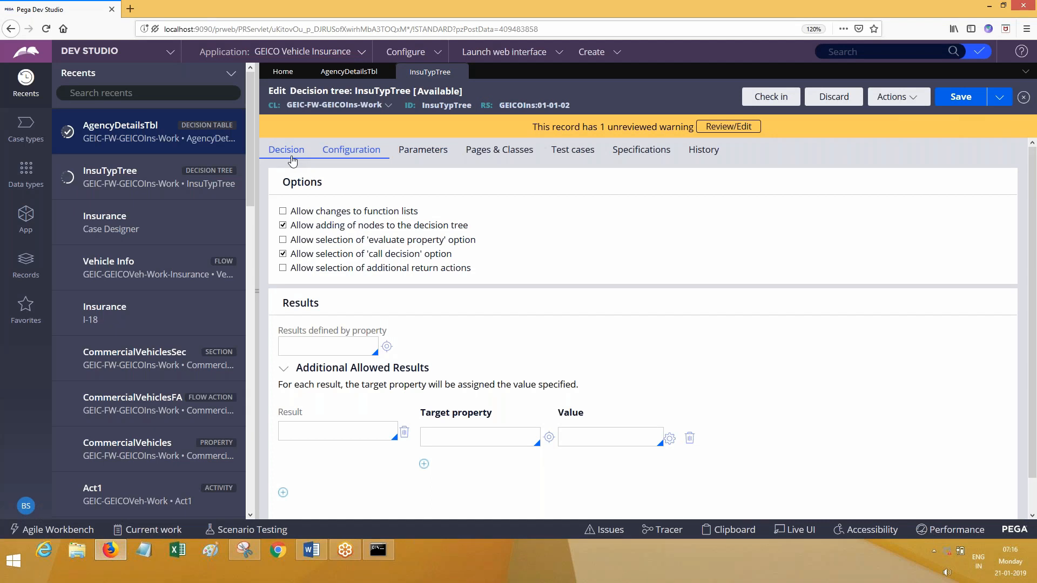
click(312, 550)
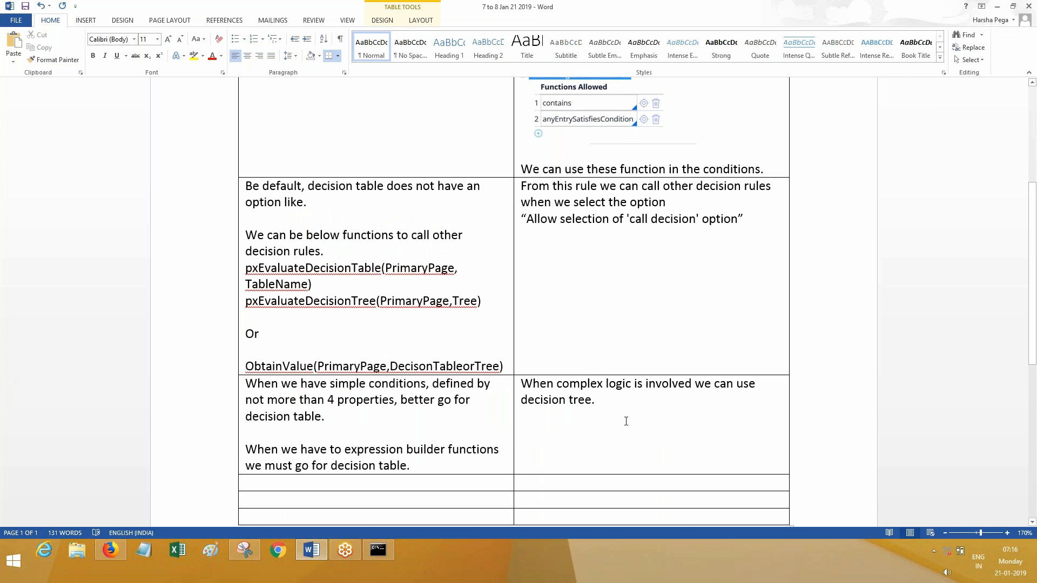
Below the complex-logic sentence in the decision tree cell, write "Divide logic into small tables and trees and call then into a single tree."
text(Devide login)
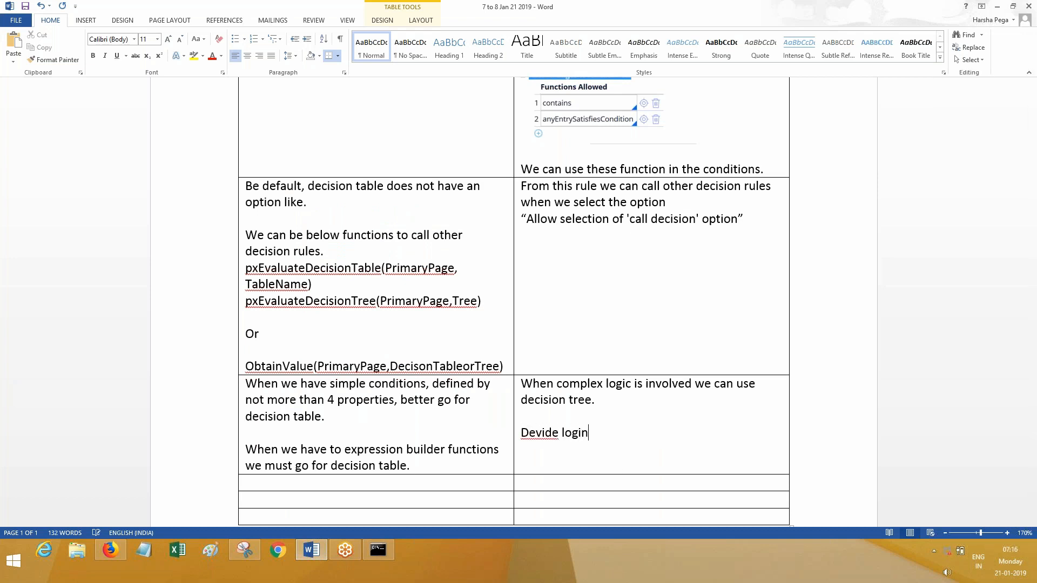
key(BackSpace)
text(c into small tables and trees)
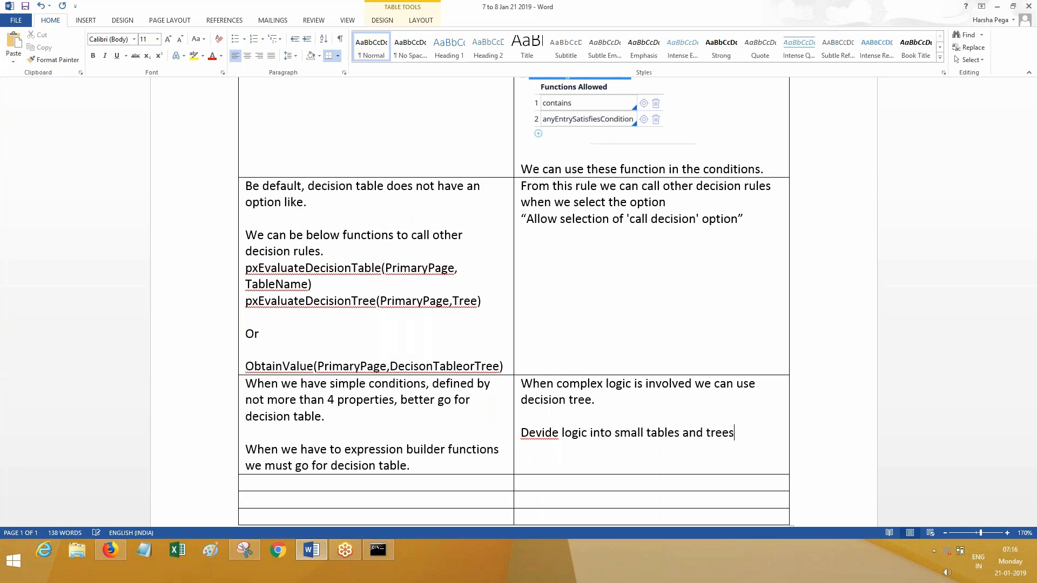
text( and)
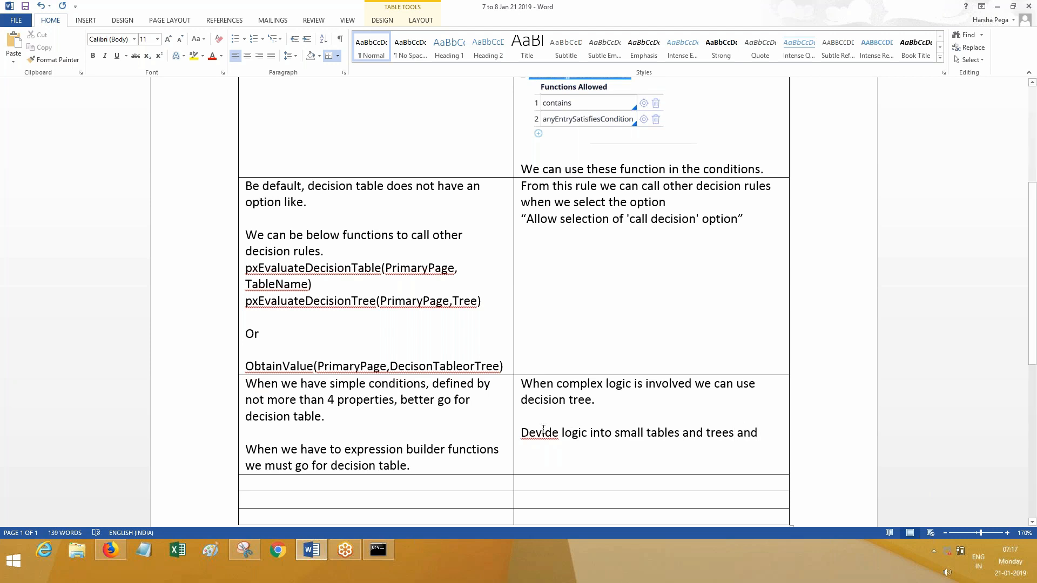
right_click(556, 440)
click(583, 327)
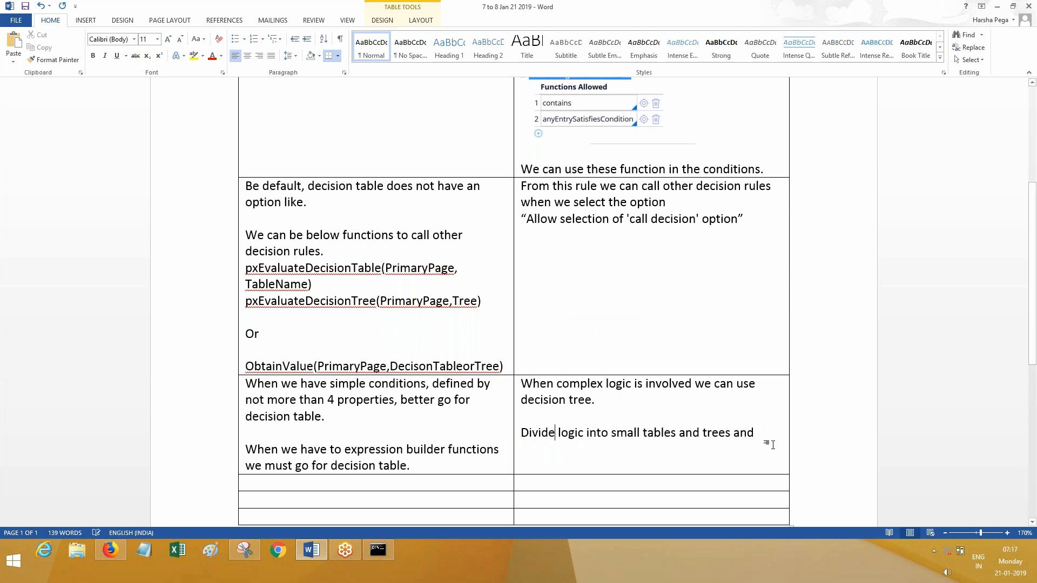
text(call then)
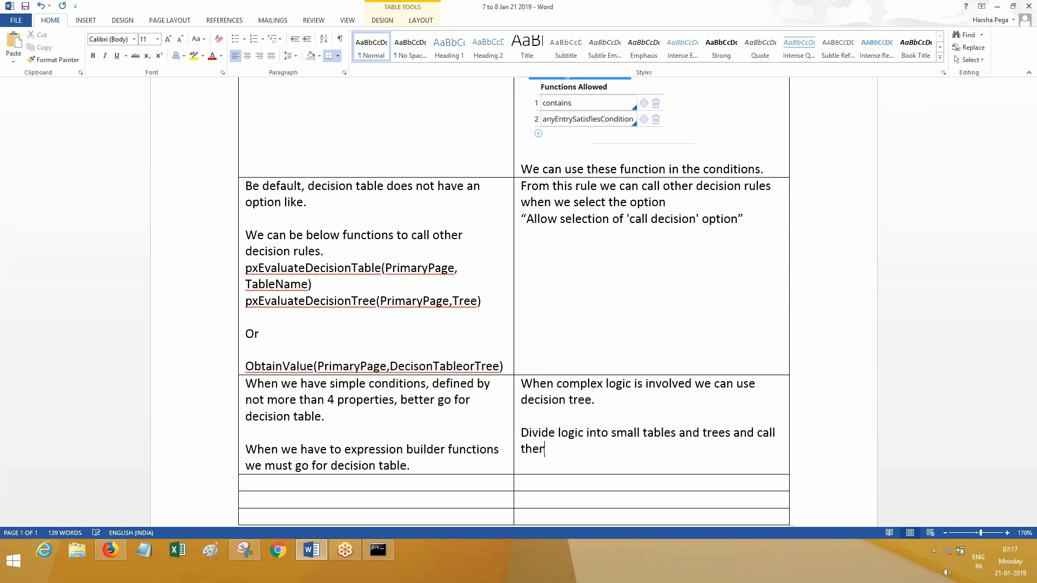
text( into a single tree.)
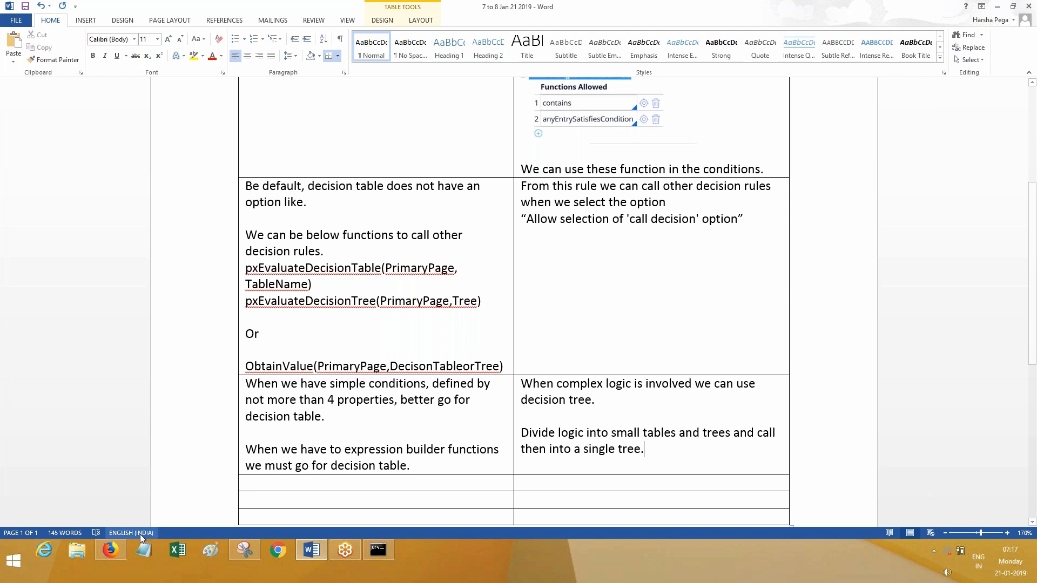
In Dev Studio, enable Evaluate all rows for the AgencyDetailsTbl decision table and return to its table grid
click(111, 550)
click(286, 149)
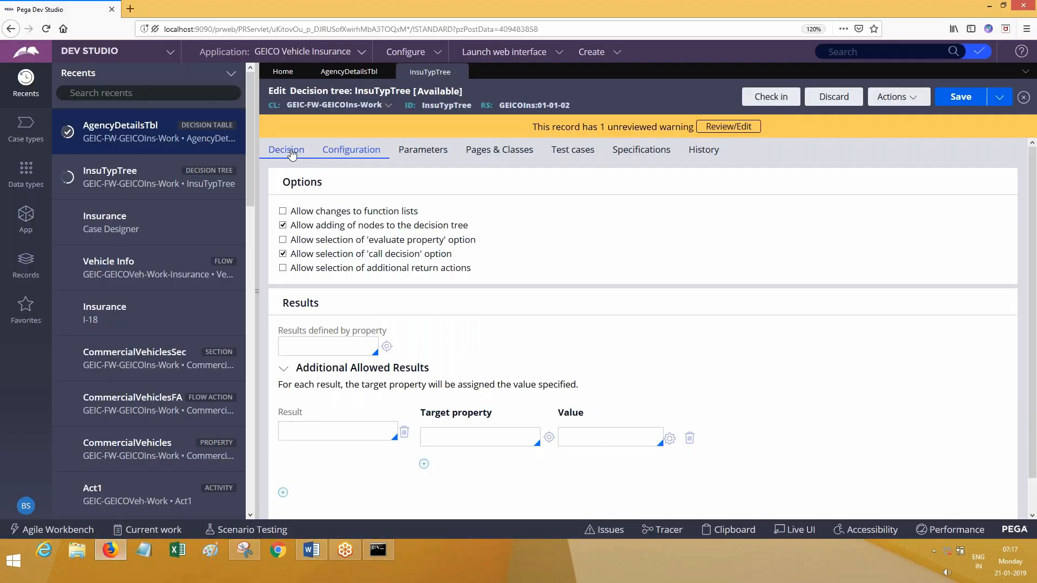
click(349, 72)
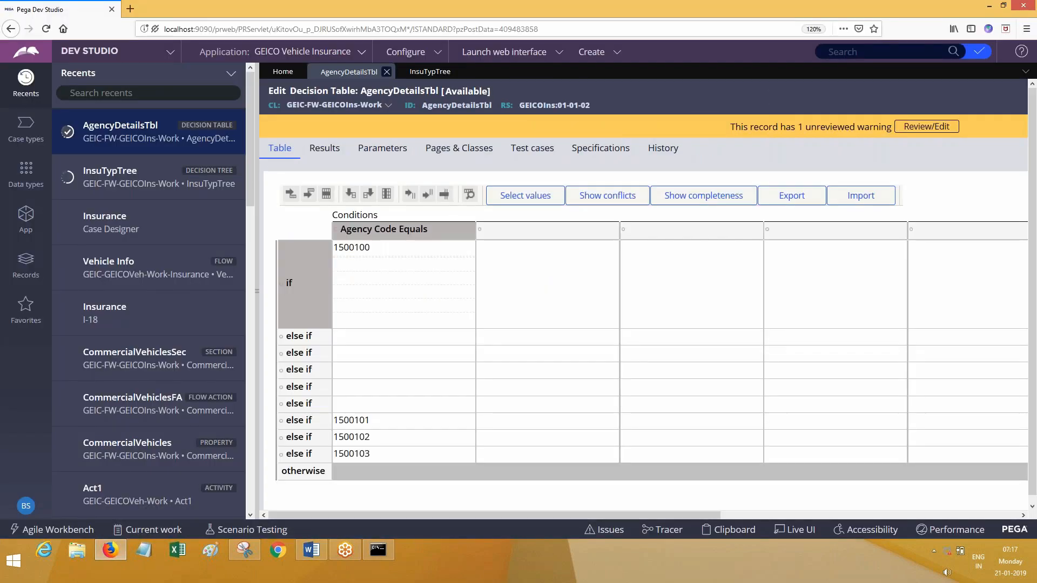
click(321, 159)
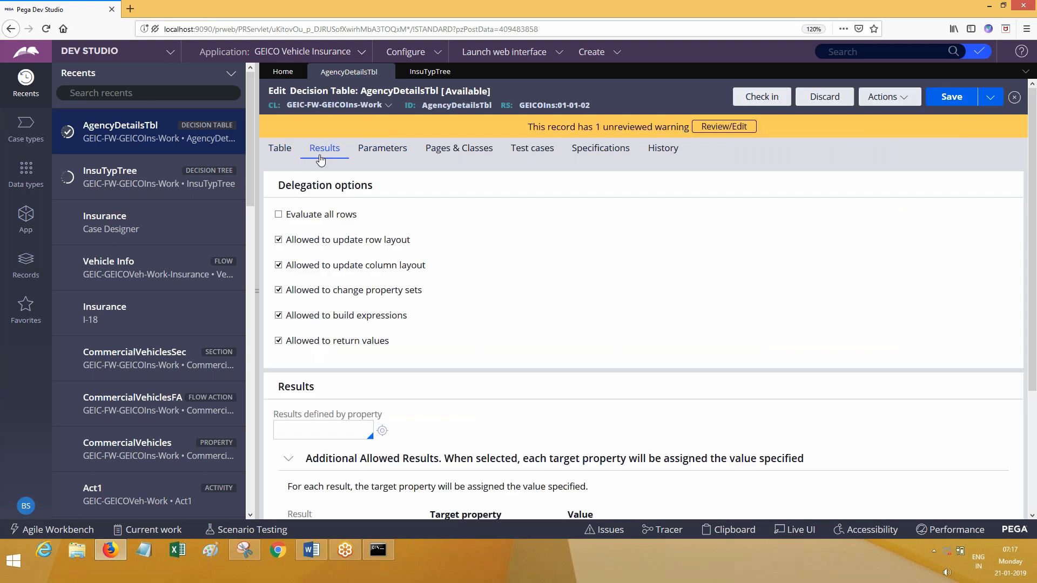
click(279, 215)
click(281, 154)
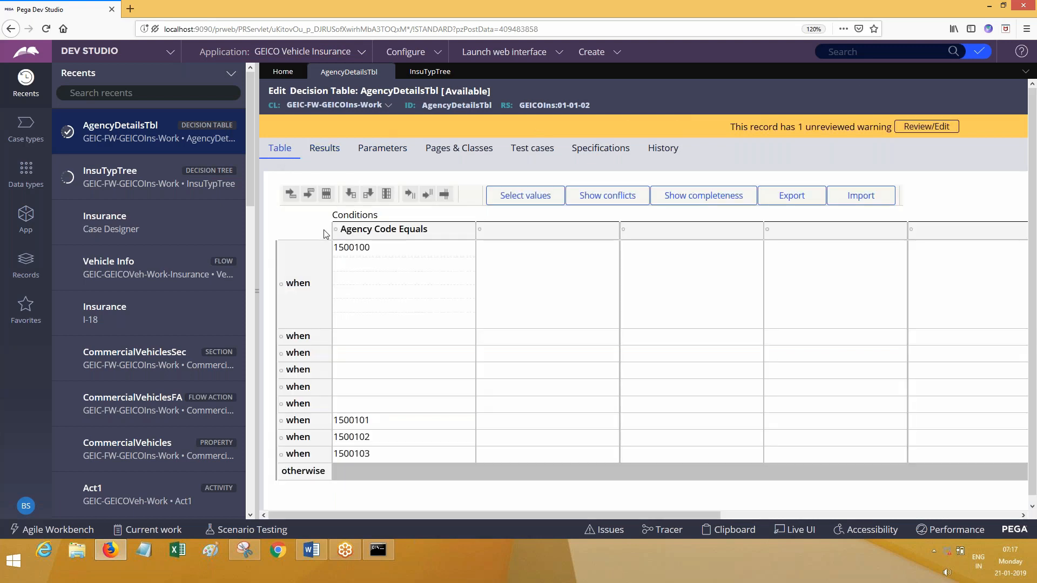
Delete the decision table's condition columns, including Agency Code, so that only one blank condition column remains
click(586, 283)
click(386, 199)
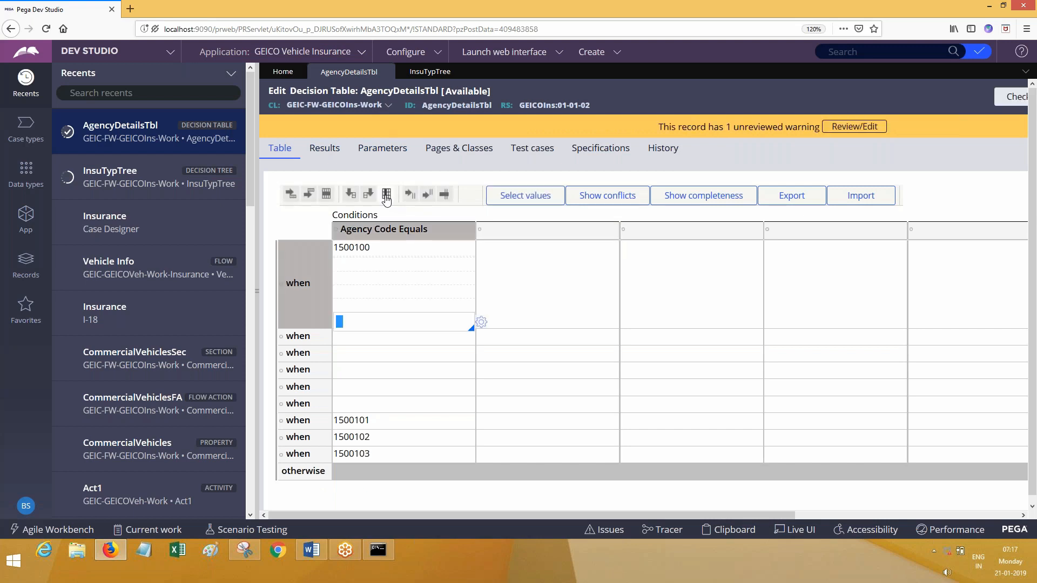
click(943, 280)
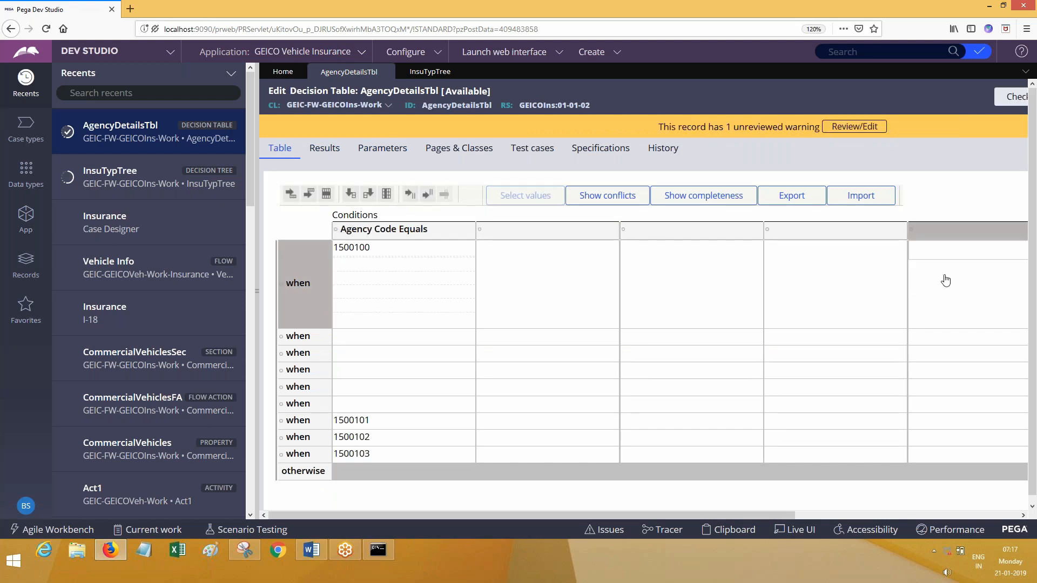
click(386, 194)
click(386, 196)
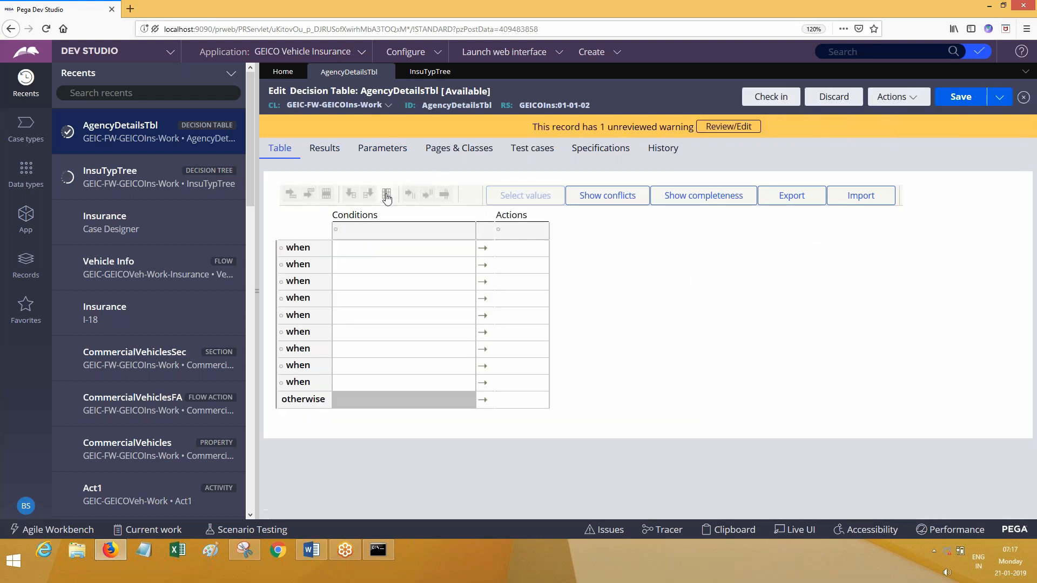
Insert five more action columns after the first action column of the decision table
click(517, 257)
click(368, 200)
click(369, 200)
click(369, 200)
click(368, 200)
click(368, 199)
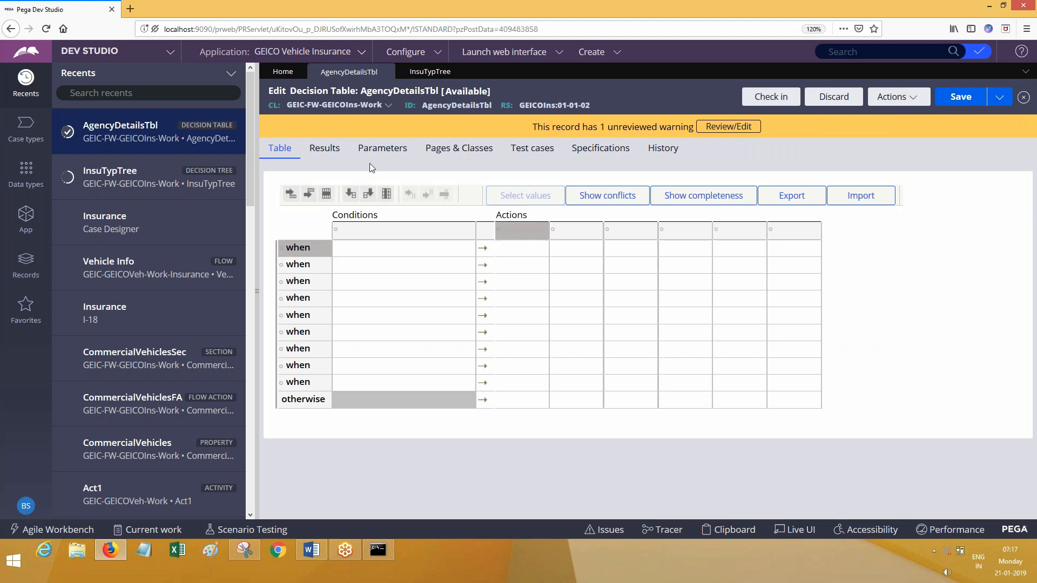
Disable Evaluate all rows and inspect the first row's Return action in the table grid
click(324, 149)
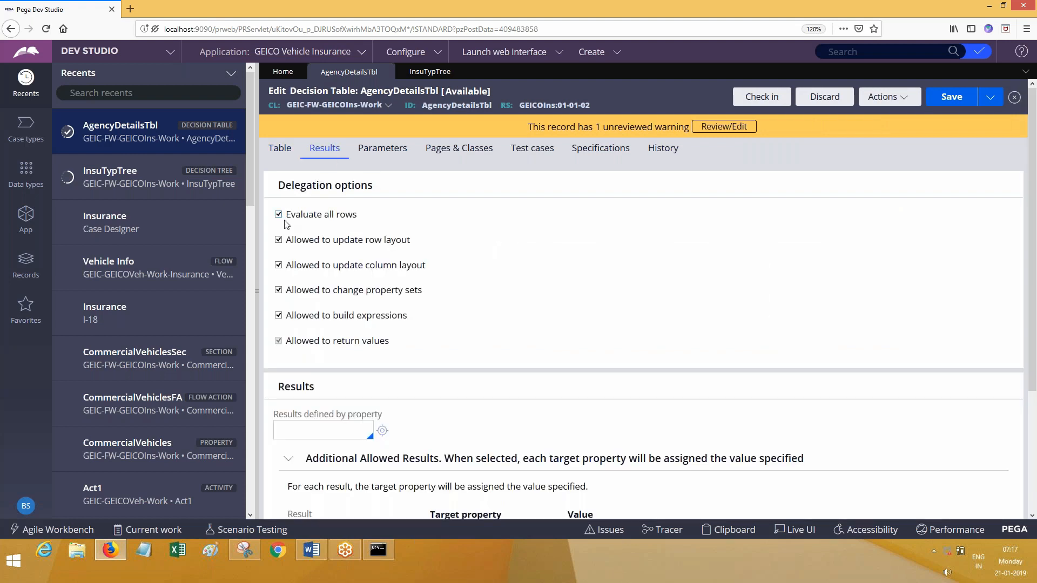
click(285, 153)
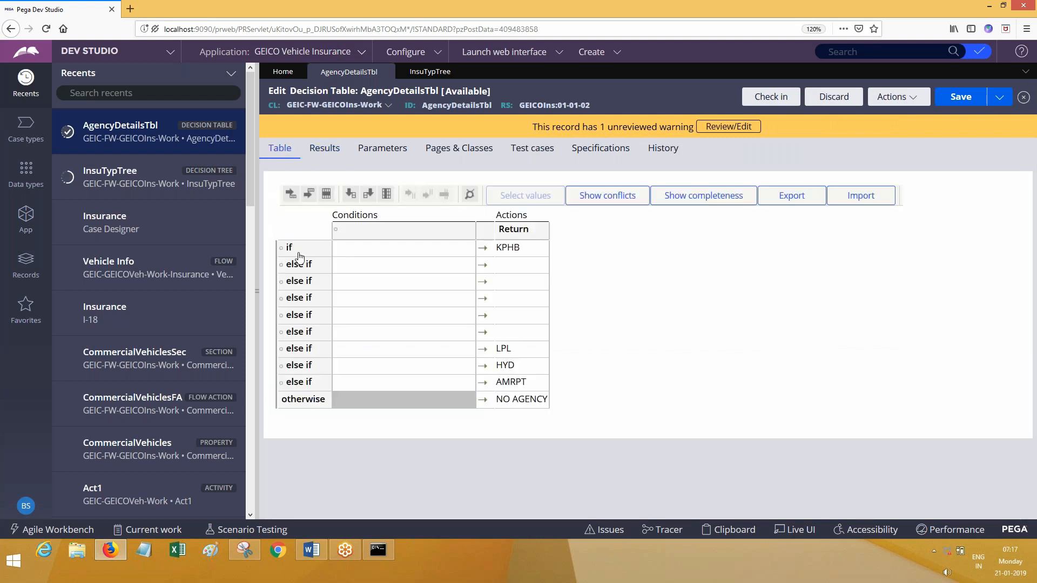
click(526, 254)
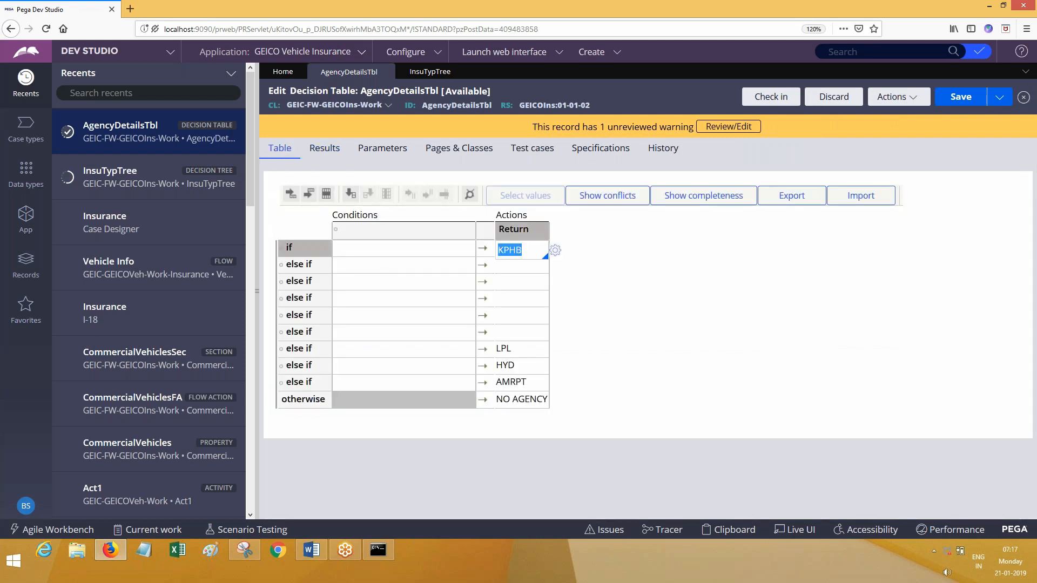
Enable Evaluate all rows again and go back to the table grid
click(324, 148)
click(278, 214)
click(279, 154)
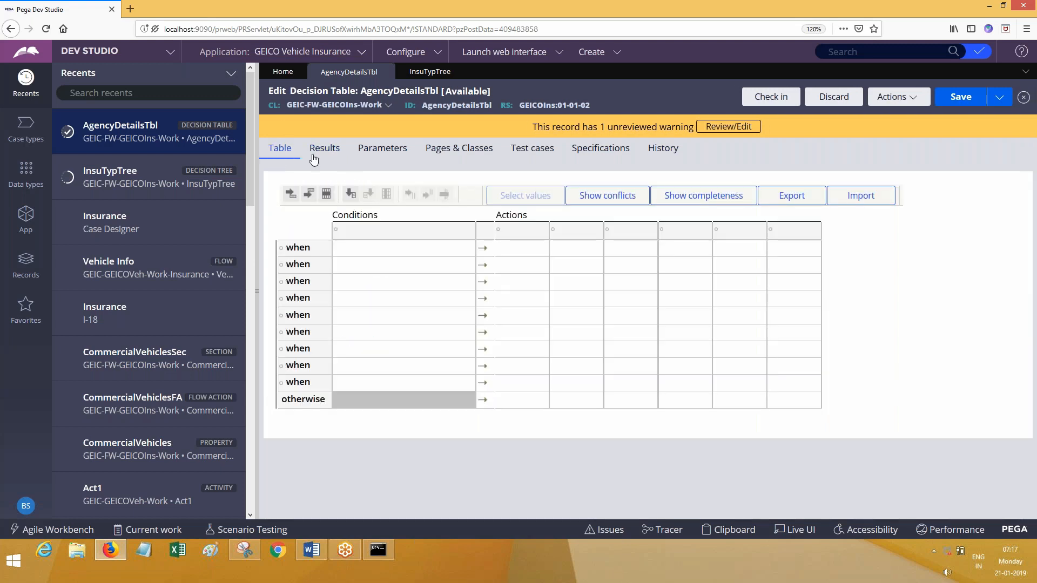
Examine the operators offered in the first action column's property chooser, cancel it, and look over the first row's action cells
click(518, 249)
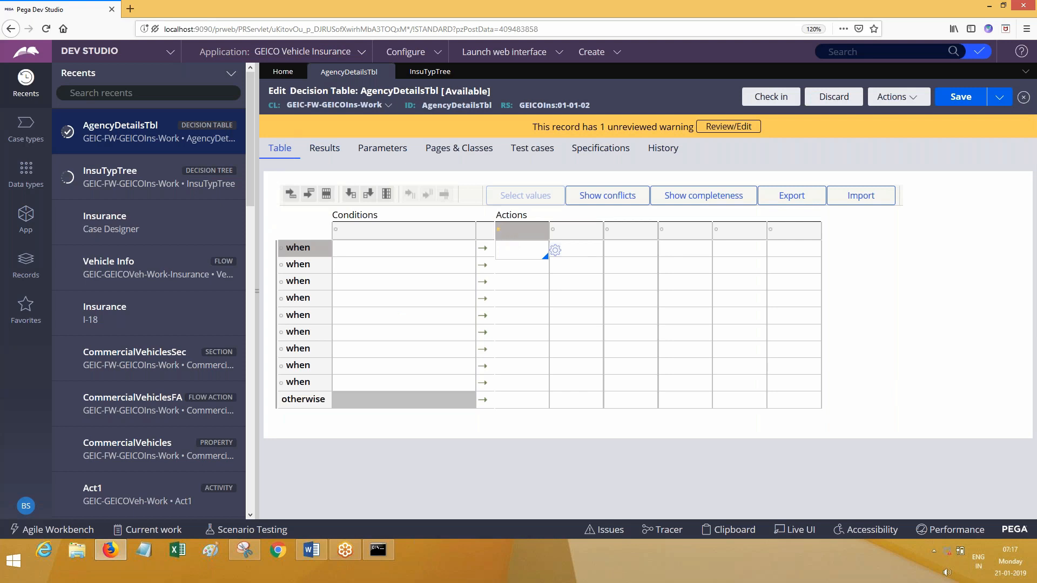
click(554, 250)
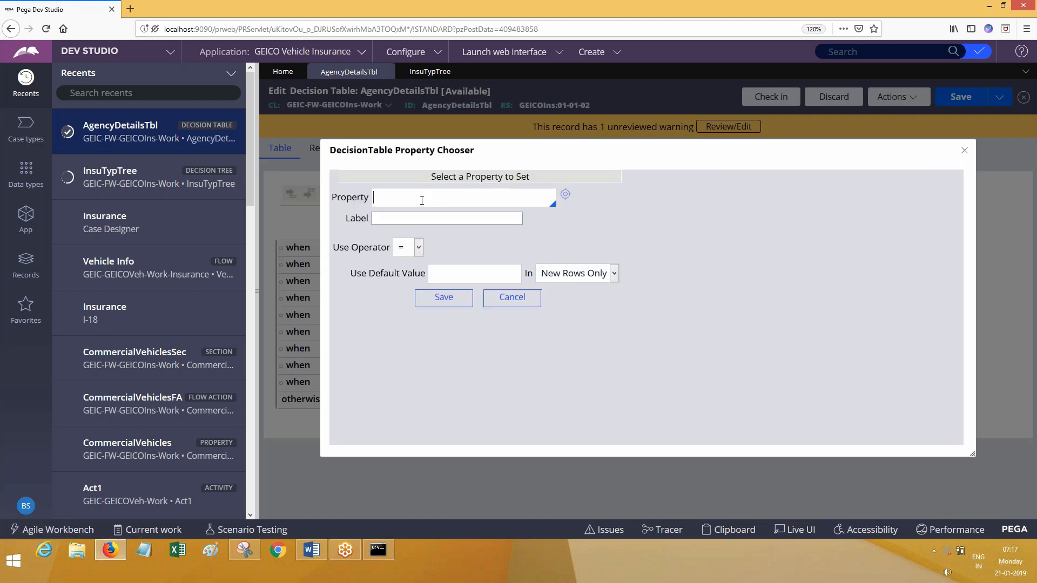
click(409, 247)
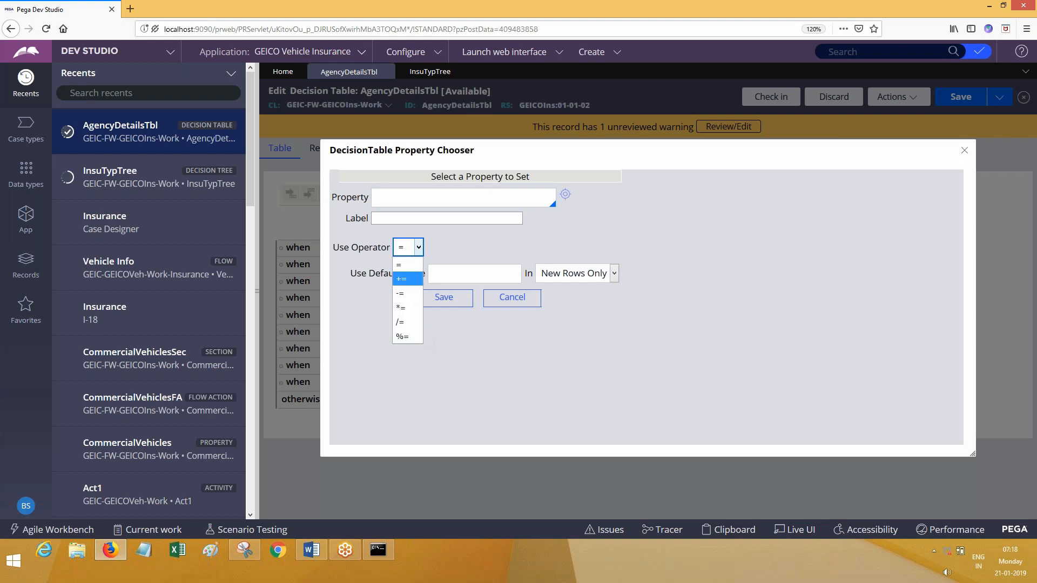
click(527, 299)
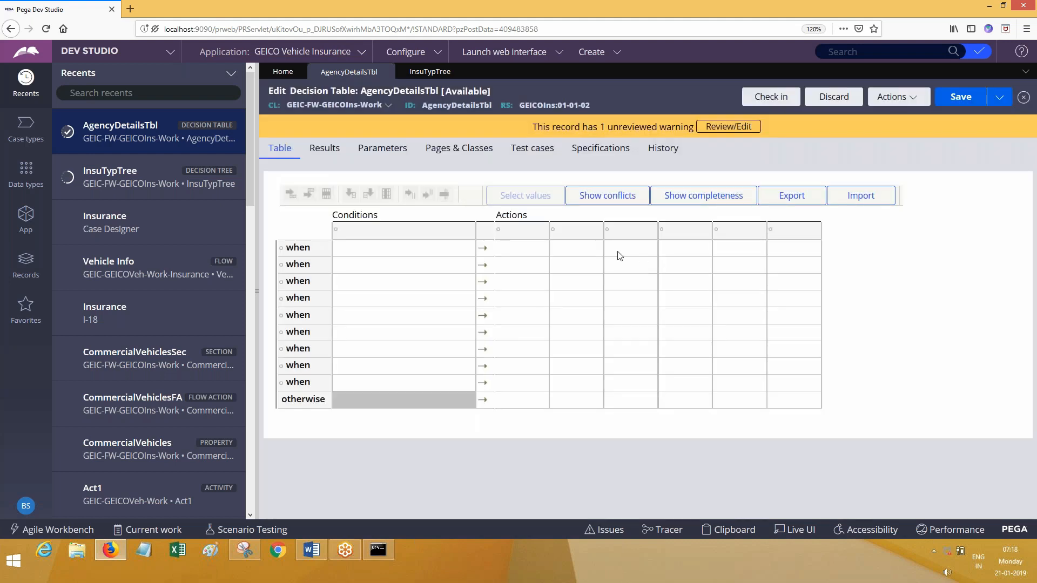
click(527, 253)
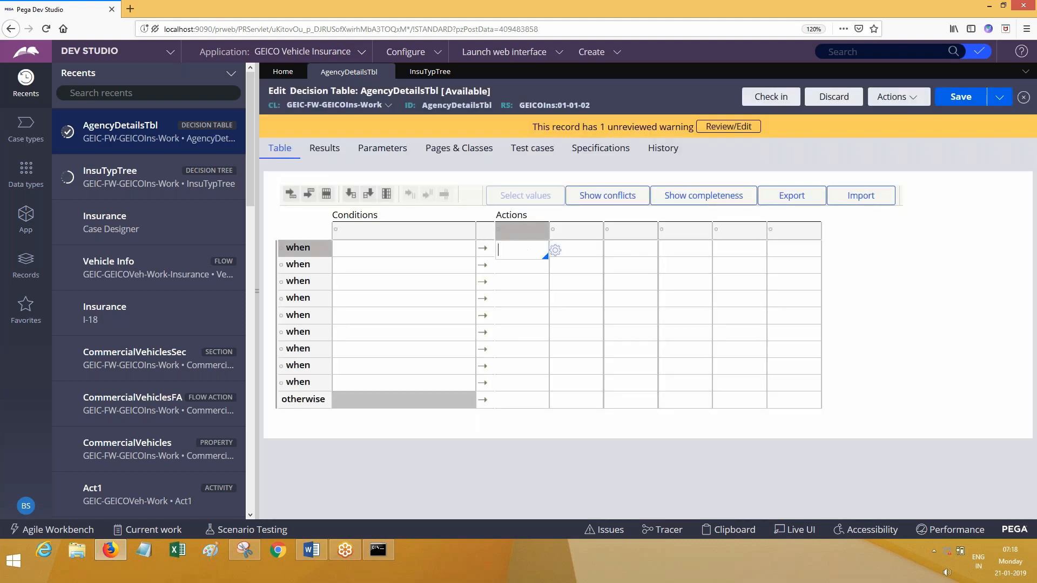
click(572, 249)
click(633, 250)
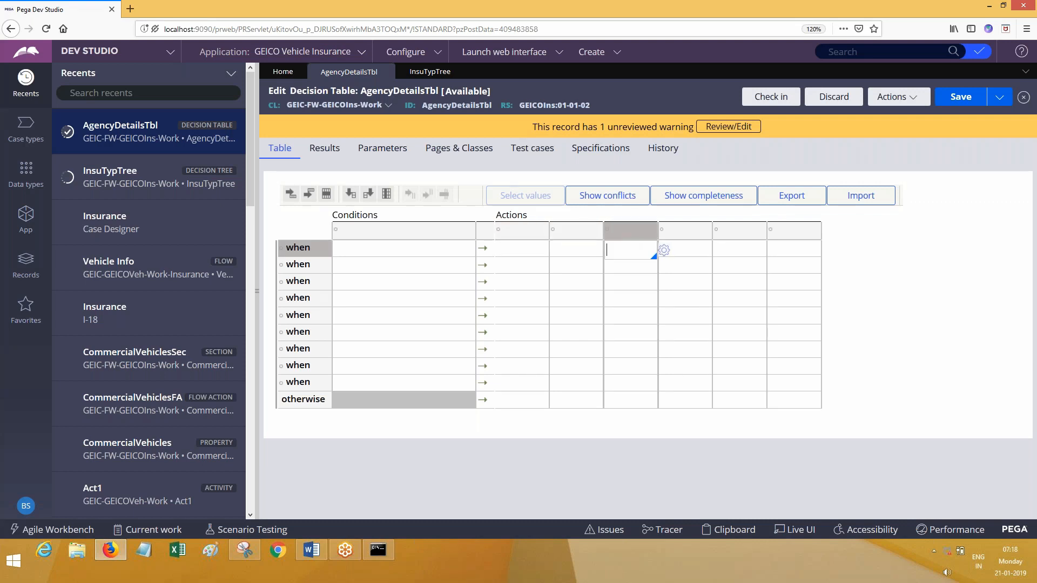
Look through the condition cells of the first three when rows and review the table's delegation options
click(403, 256)
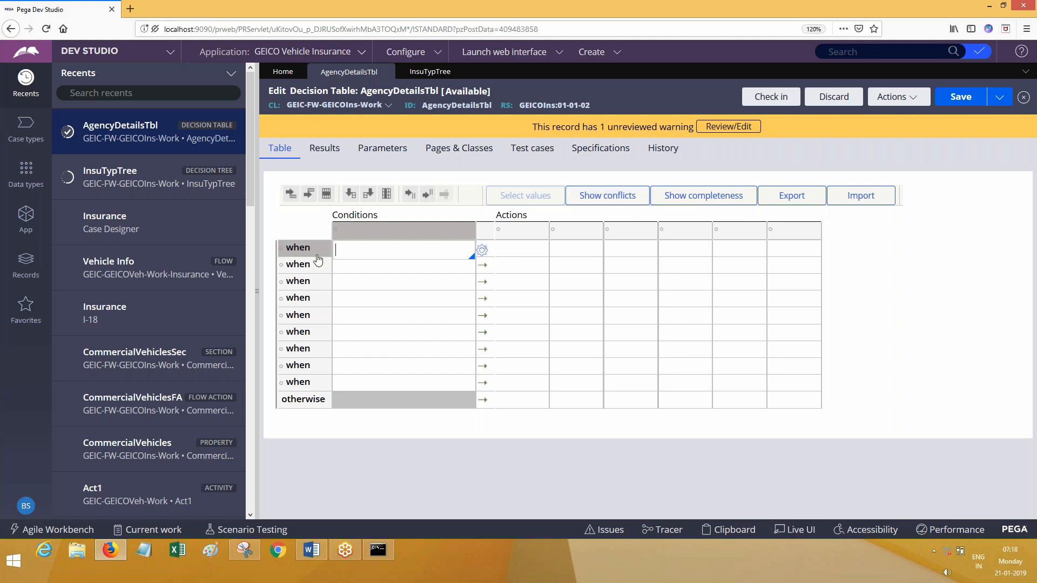
click(362, 253)
click(368, 270)
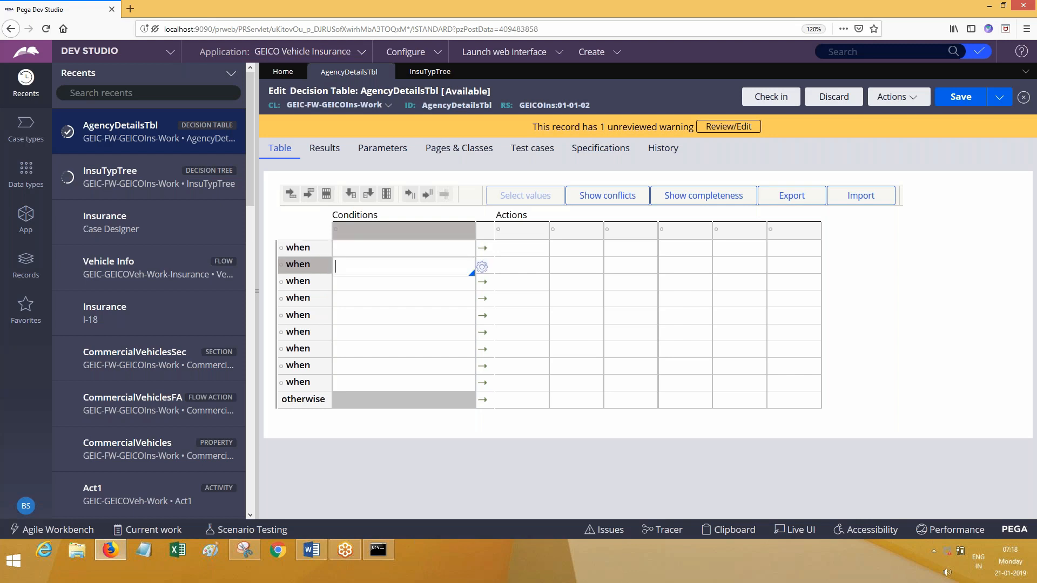
click(382, 285)
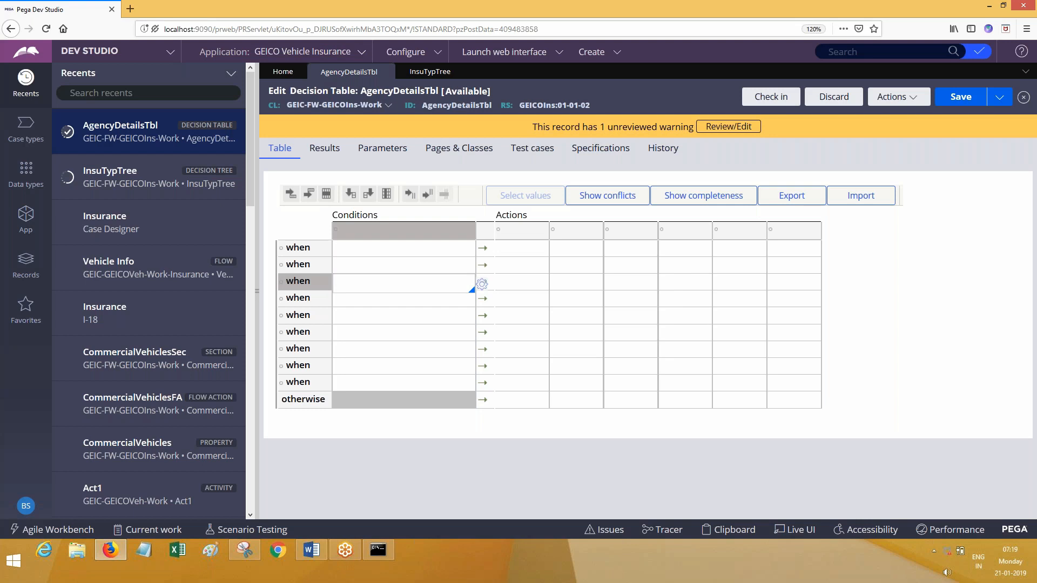
click(325, 147)
click(285, 149)
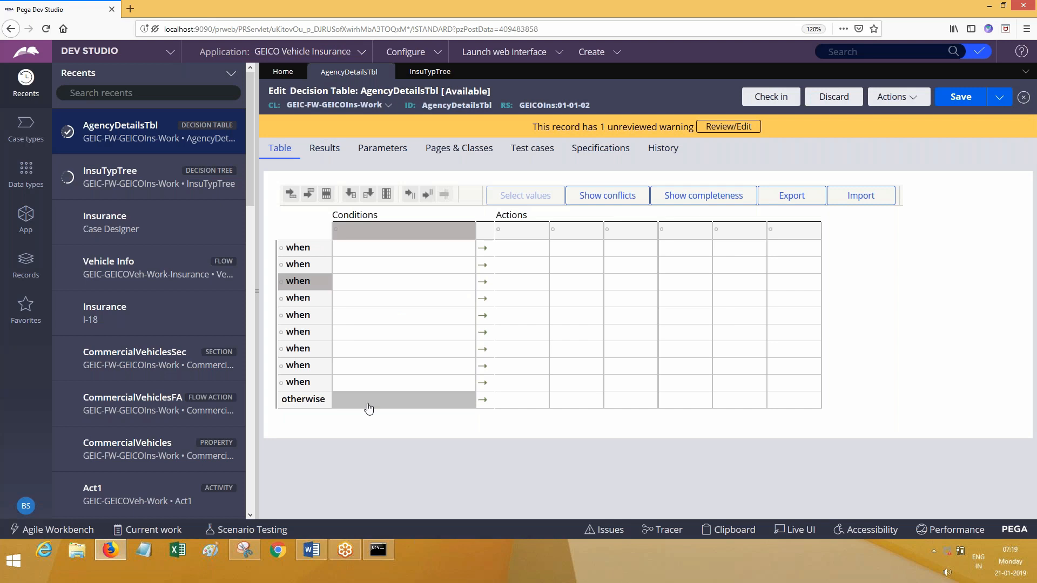
Walk through the when rows' condition cells from the first row to the last, ending at the last row's first action
click(377, 253)
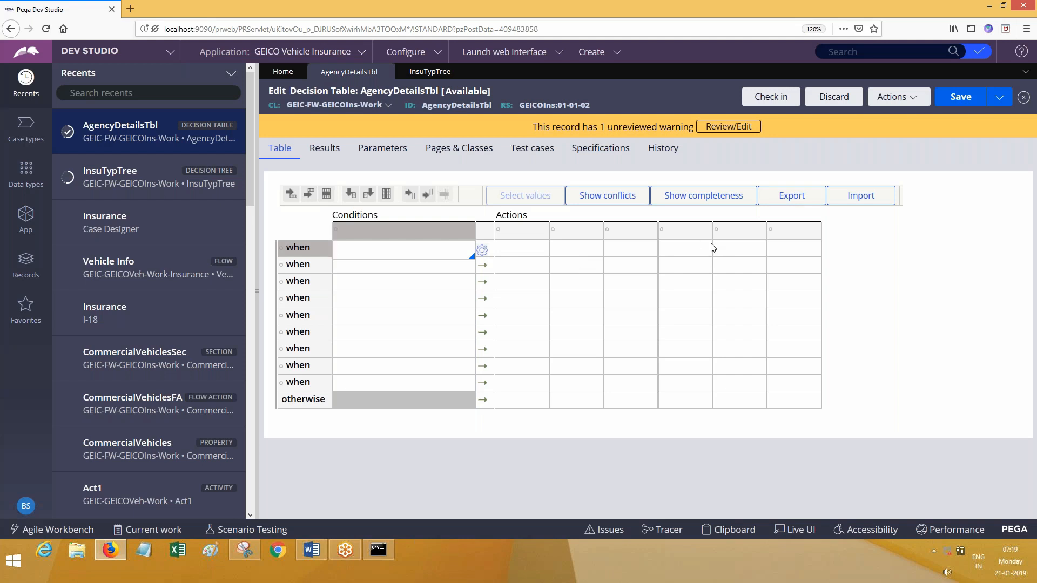
click(370, 269)
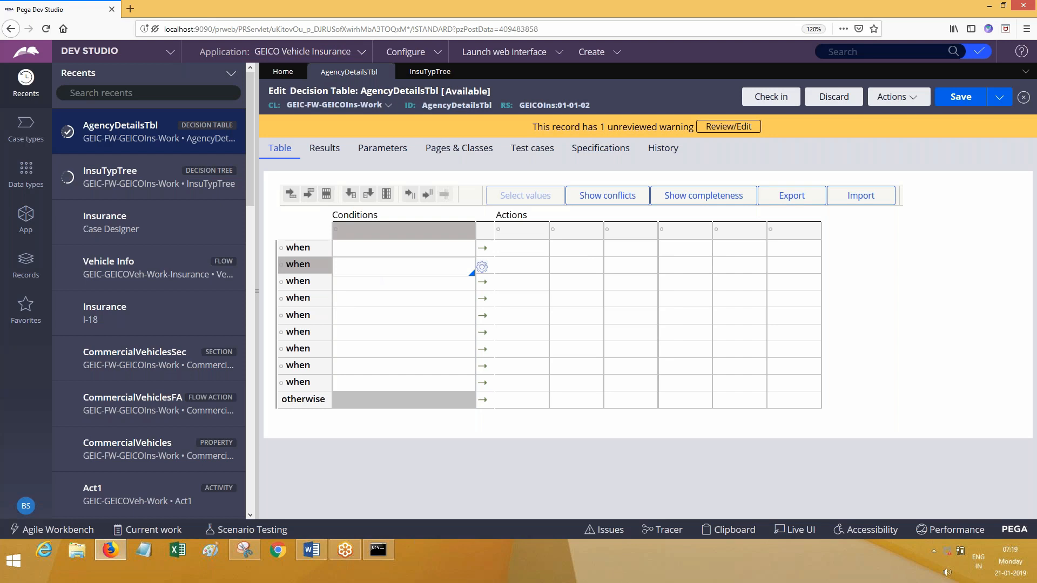
click(385, 300)
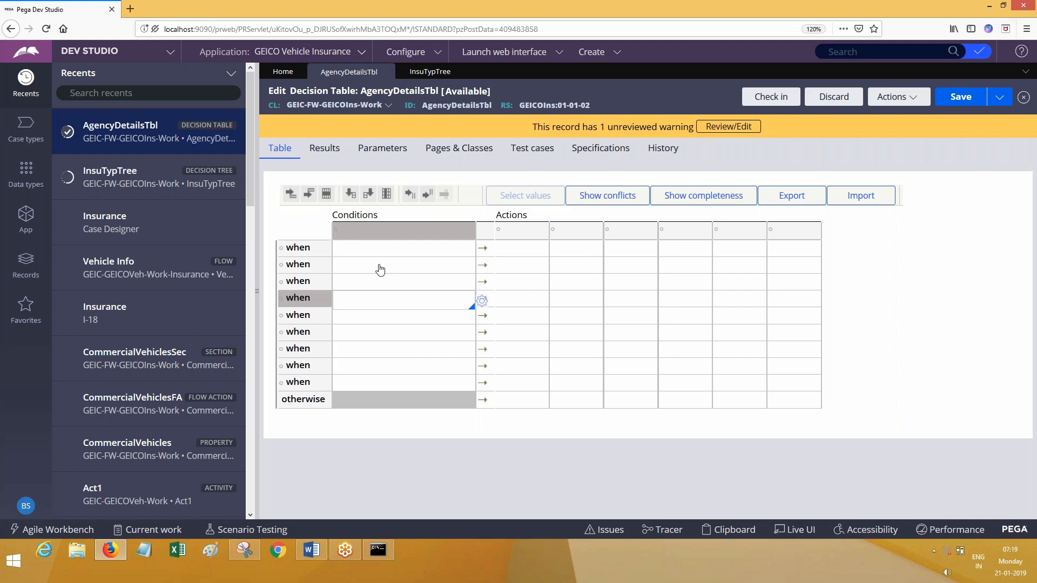
click(365, 250)
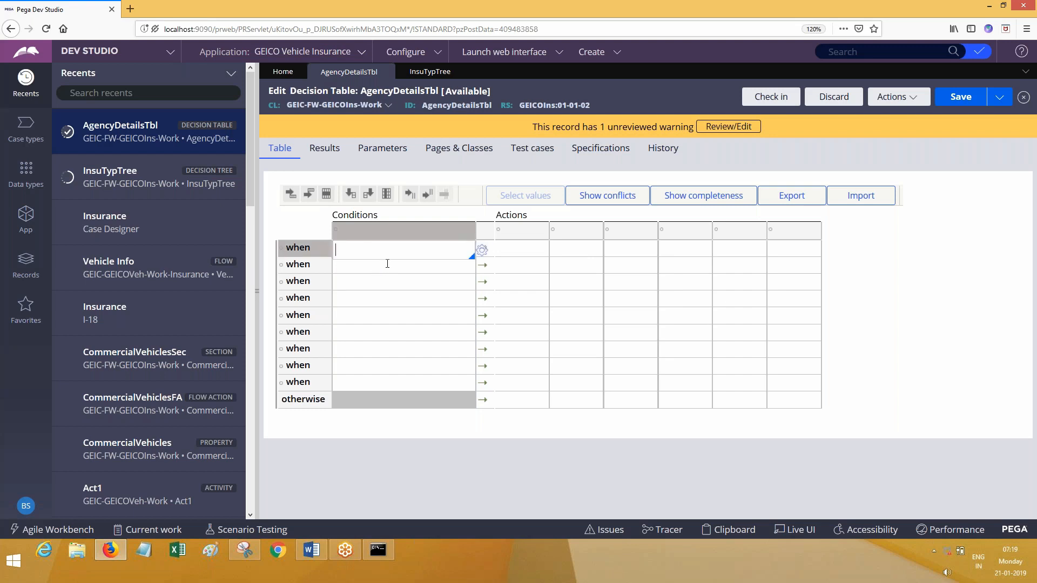
click(375, 384)
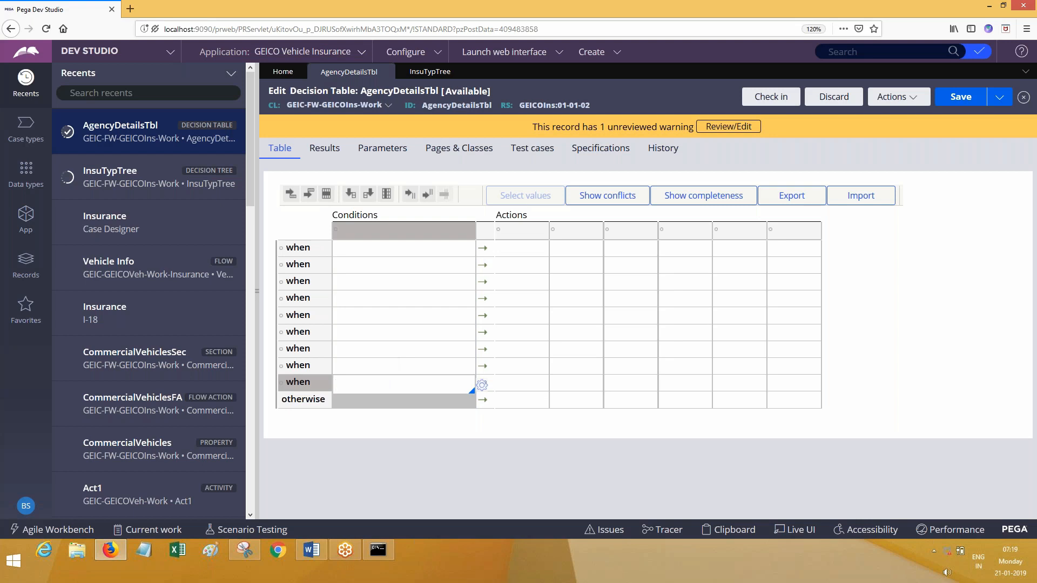
click(518, 387)
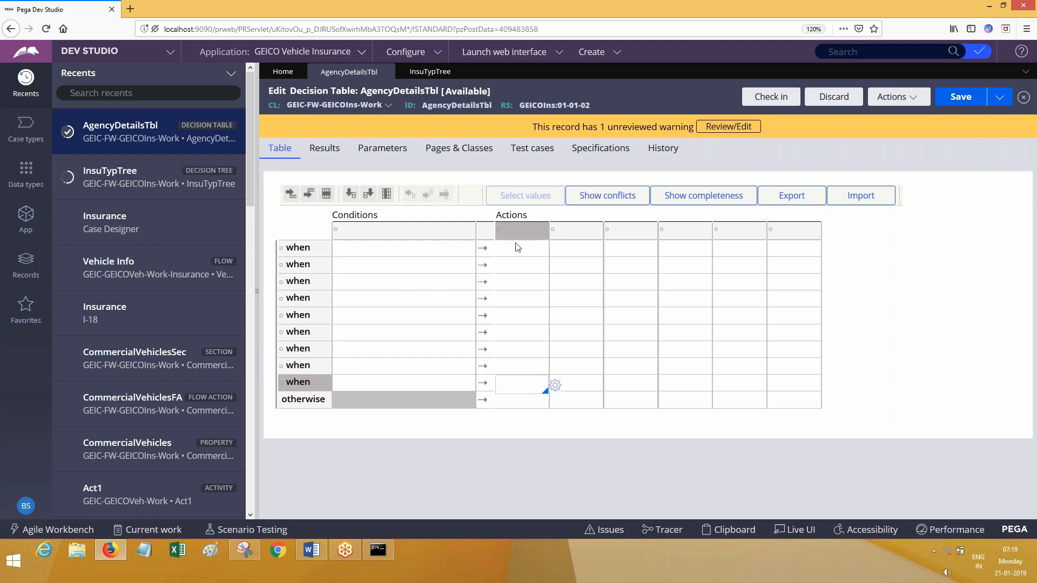
Turn off Evaluate all rows in the AgencyDetailsTbl delegation options
click(322, 153)
click(280, 219)
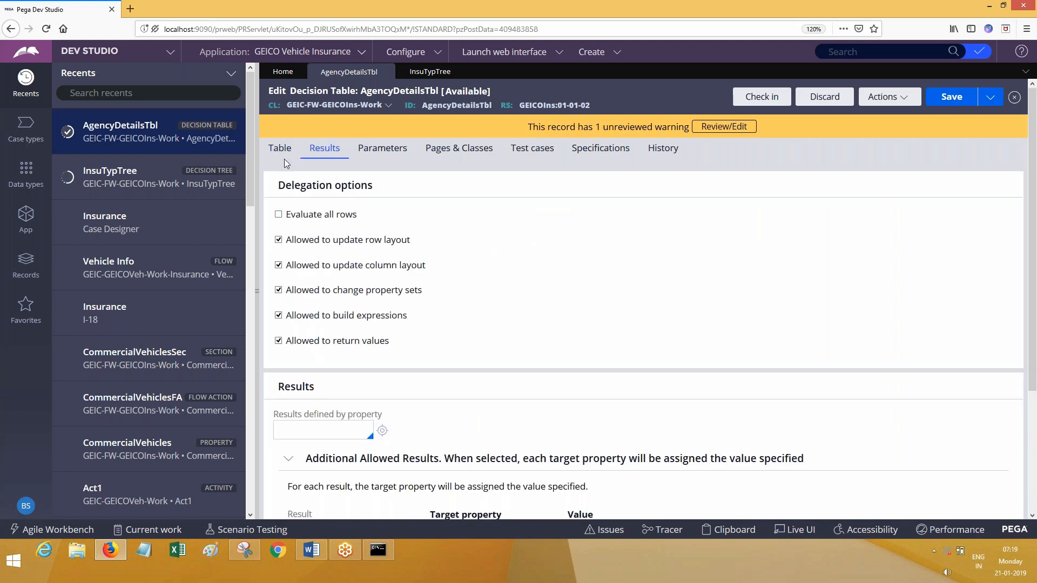
Look through the if and else-if rows' condition cells in AgencyDetailsTbl with Evaluate all rows off, checking the delegation options in between
click(283, 157)
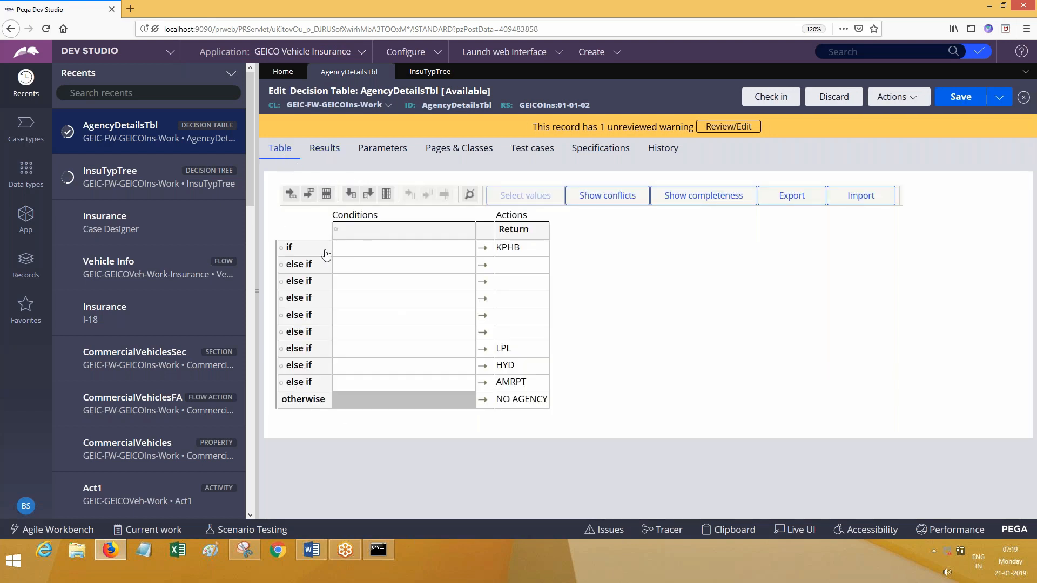
click(356, 256)
click(363, 365)
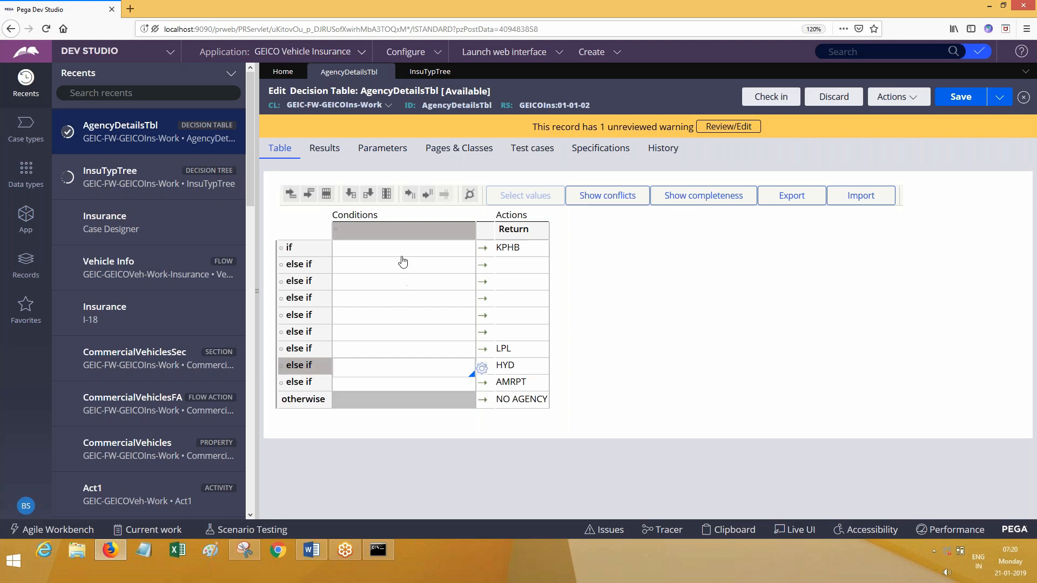
click(325, 156)
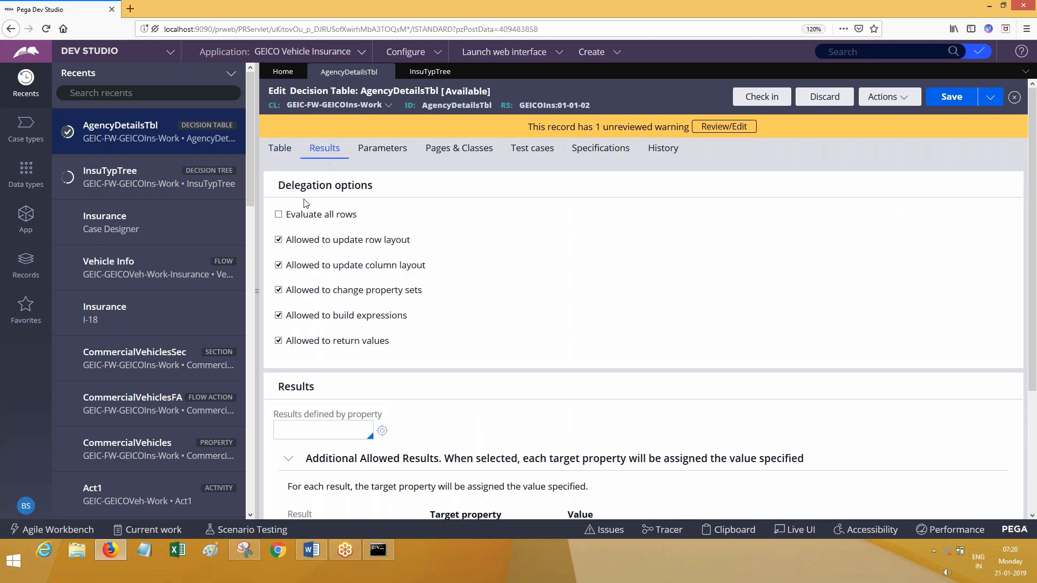
click(290, 149)
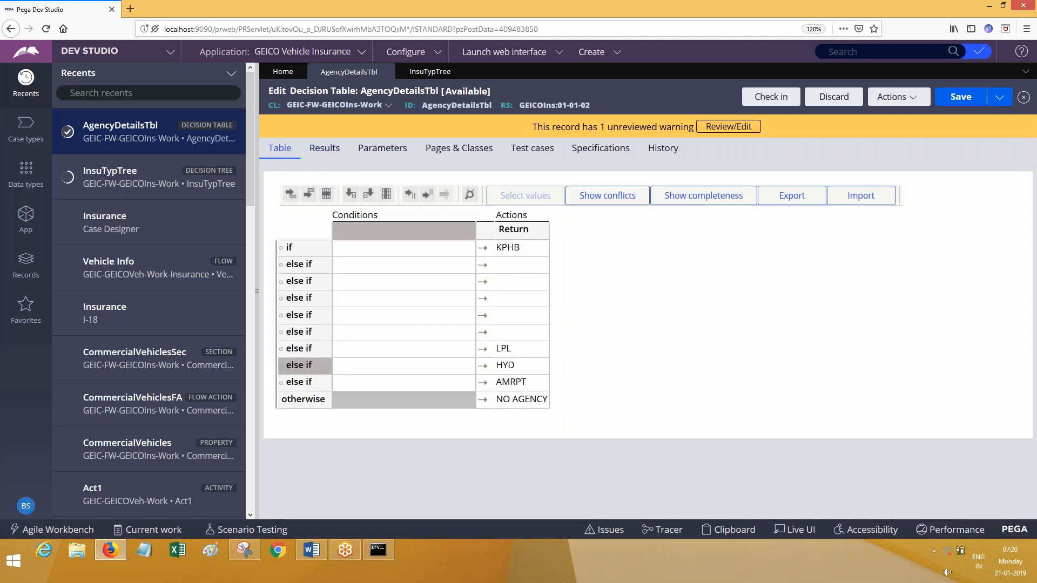
click(355, 255)
click(367, 266)
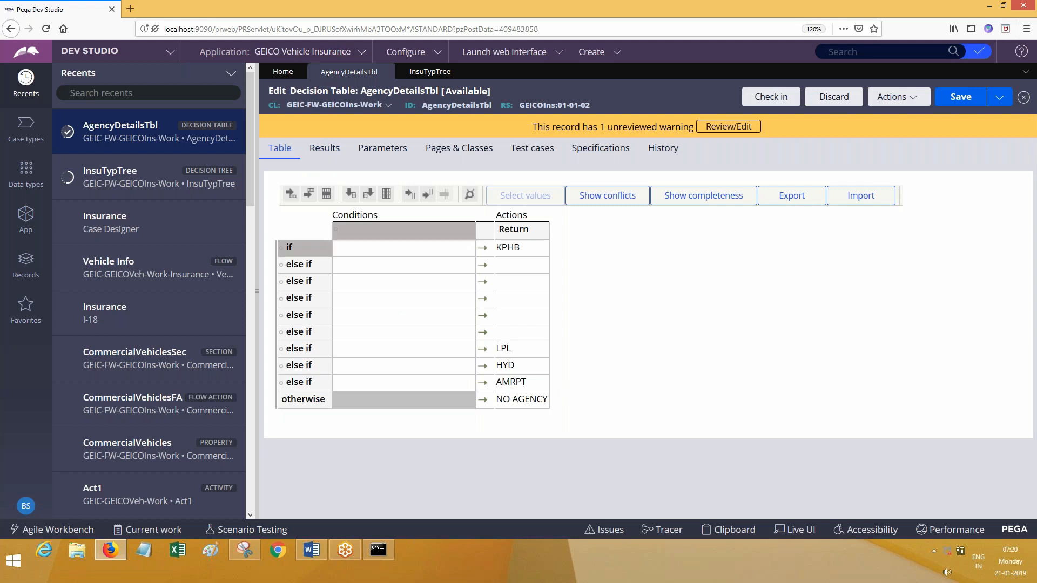
click(374, 284)
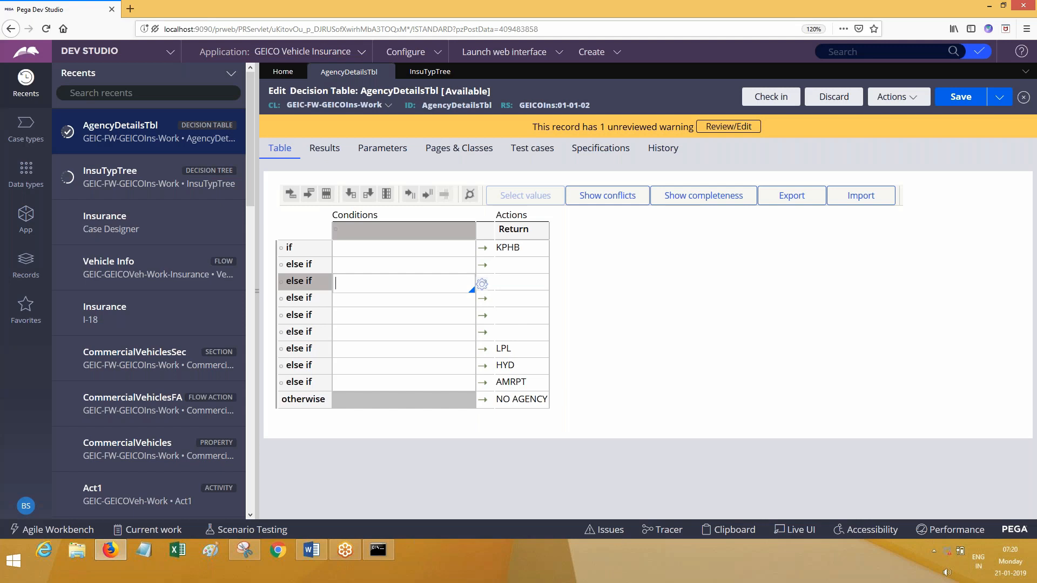
Turn Evaluate all rows on in the AgencyDetailsTbl delegation options and look over the fifth when row's condition and first four action cells
click(326, 149)
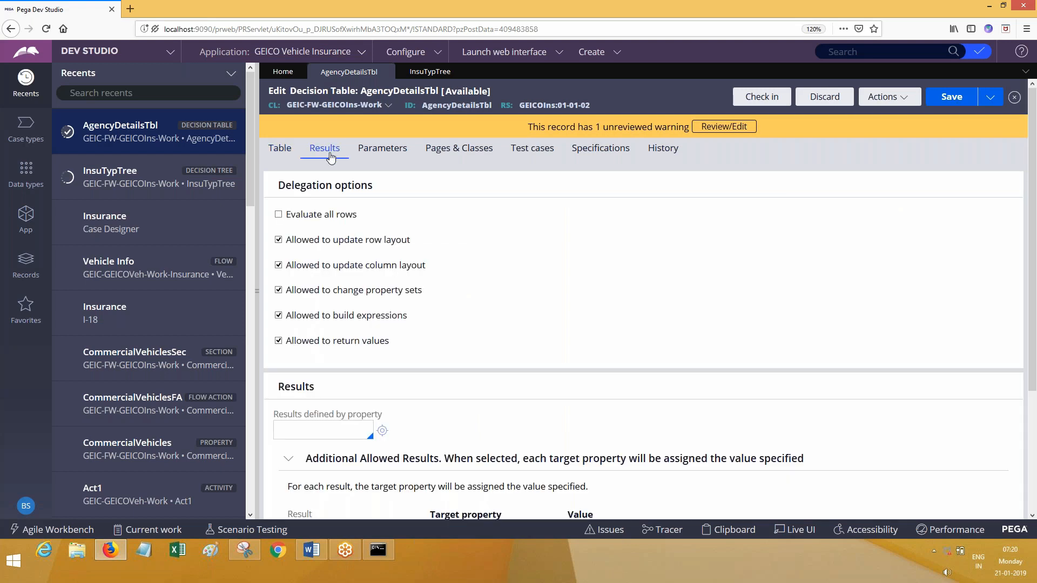
click(280, 150)
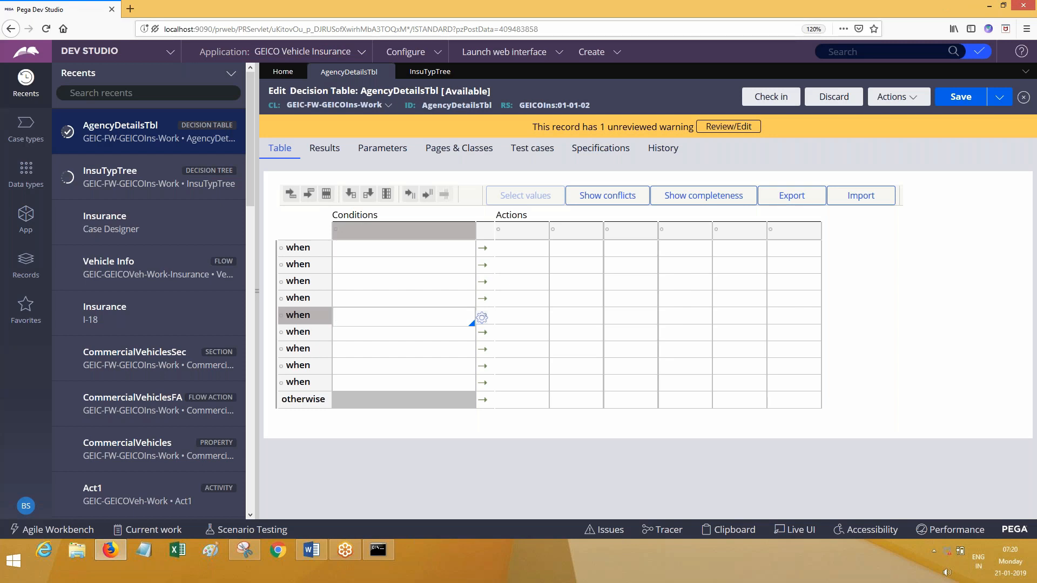
click(514, 321)
click(583, 328)
click(639, 316)
click(690, 318)
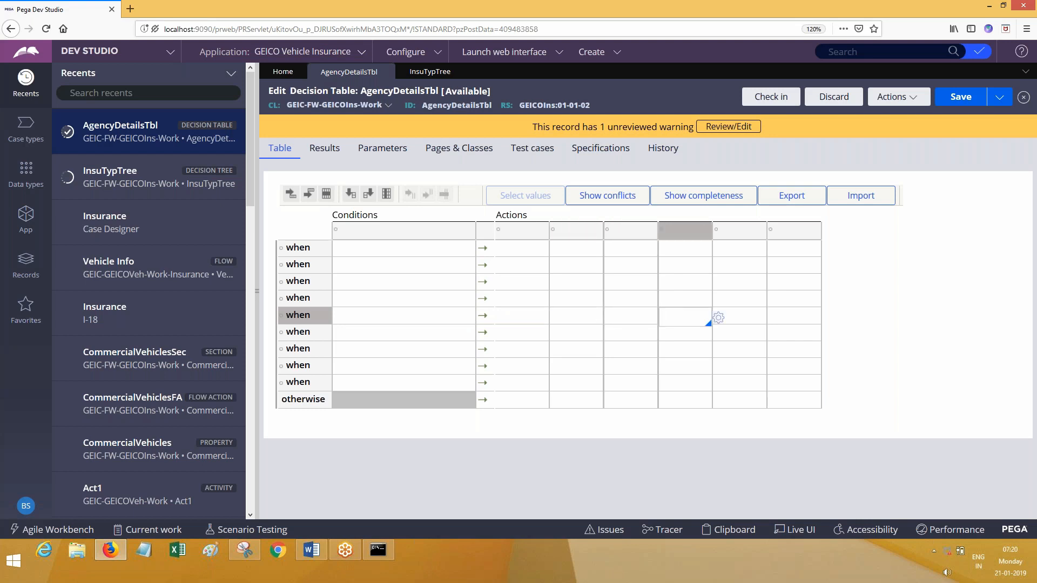
Highlight the Evaluate all rows option and capture it with the Delegation options heading in Snipping Tool
click(325, 148)
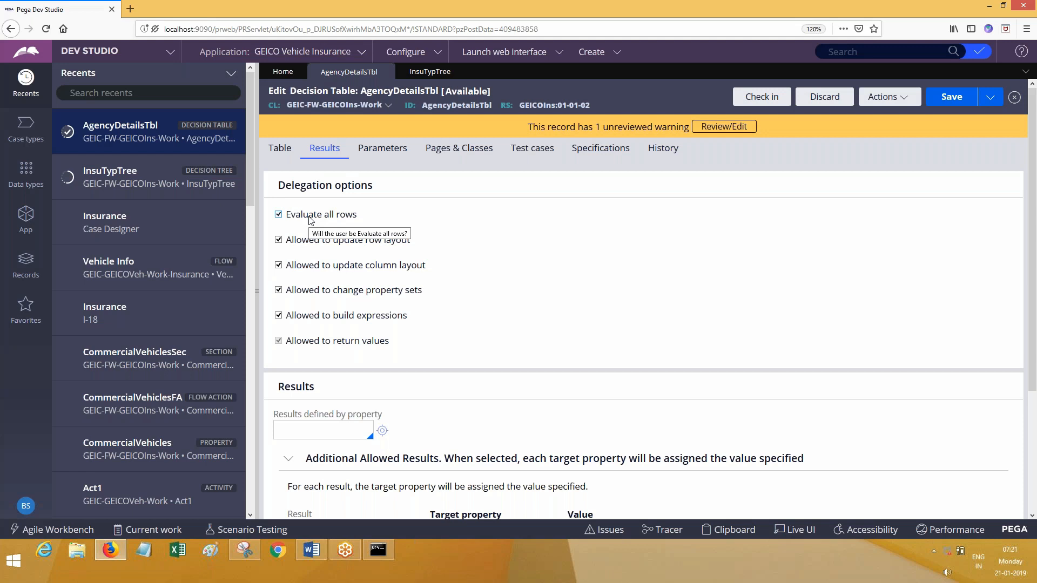
drag(286, 214, 369, 226)
click(245, 550)
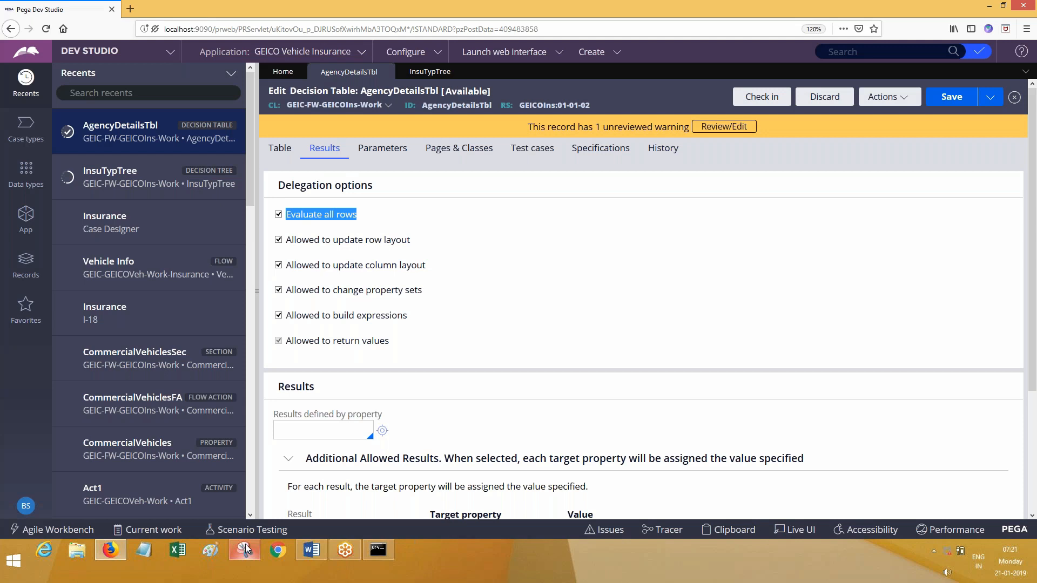
click(251, 117)
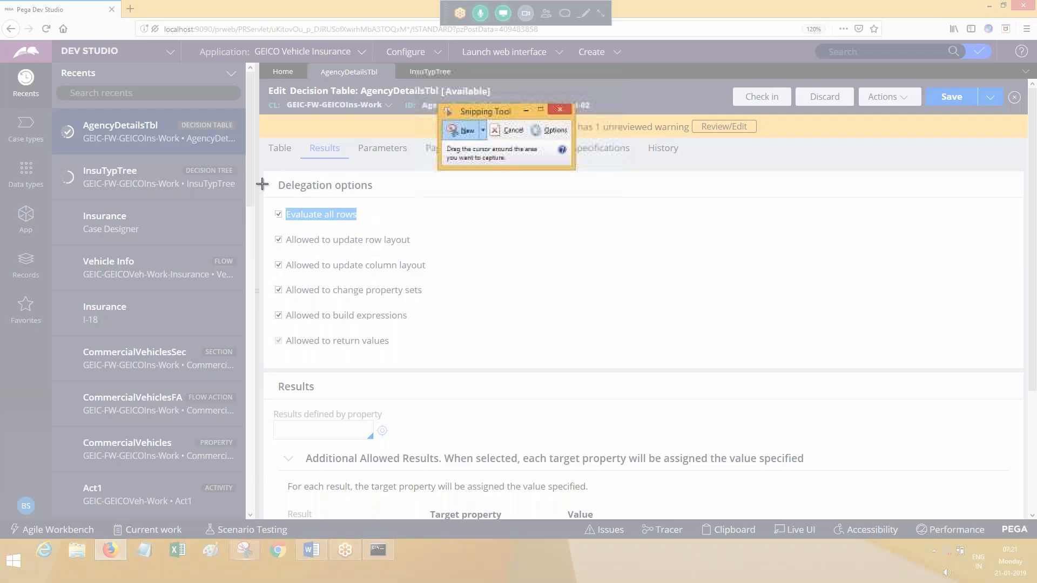
drag(266, 179, 434, 226)
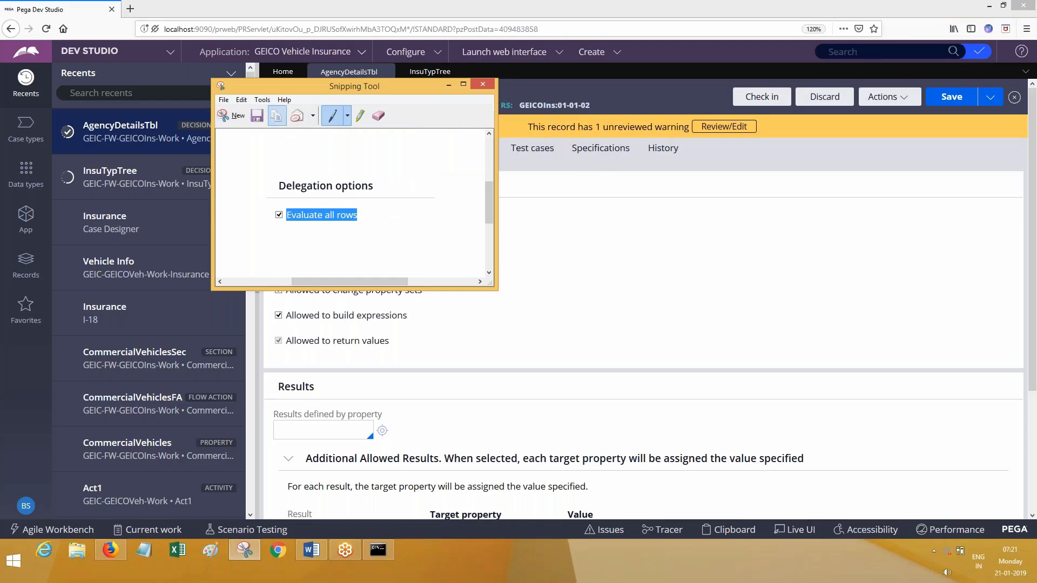
In the Word table's next empty left cell, write "In a decision table, we can set multiple properties when a condition is satisfied."
click(309, 548)
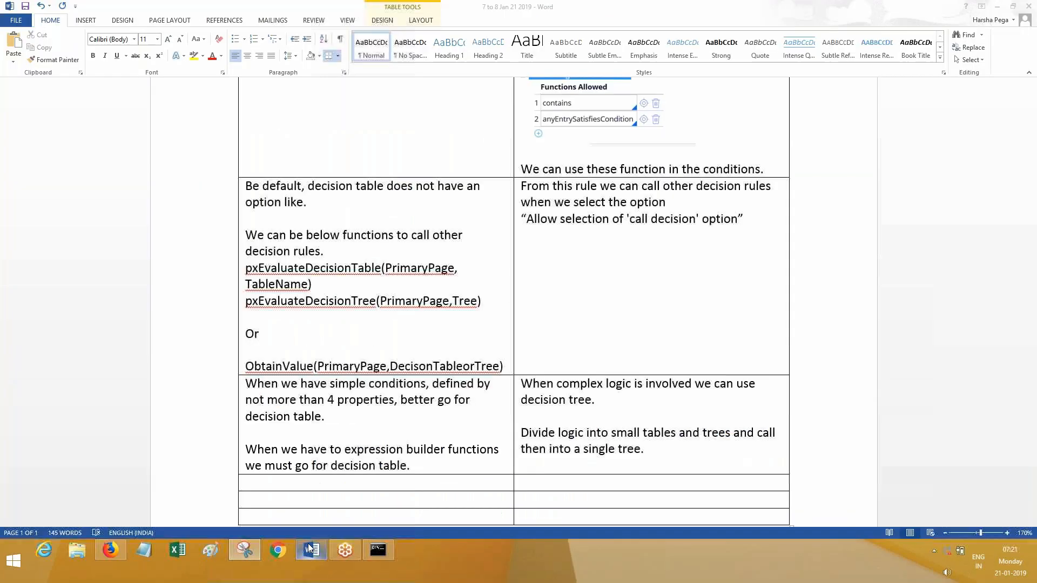
text(oin)
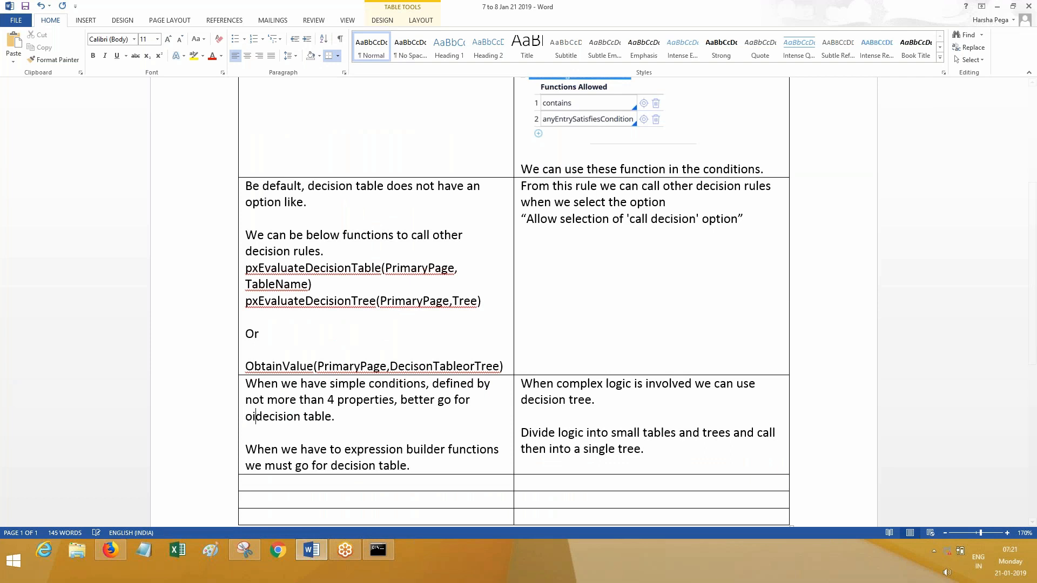
key(ctrl+z)
click(345, 484)
text(In a decision table we)
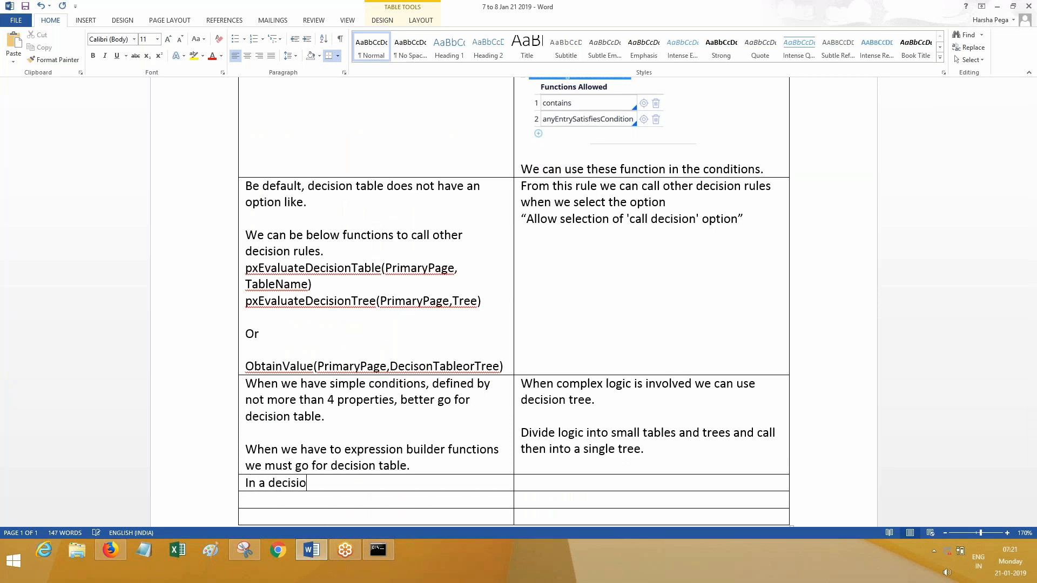
key(BackSpace)
key(BackSpace)
key(BackSpace)
text(, we can set)
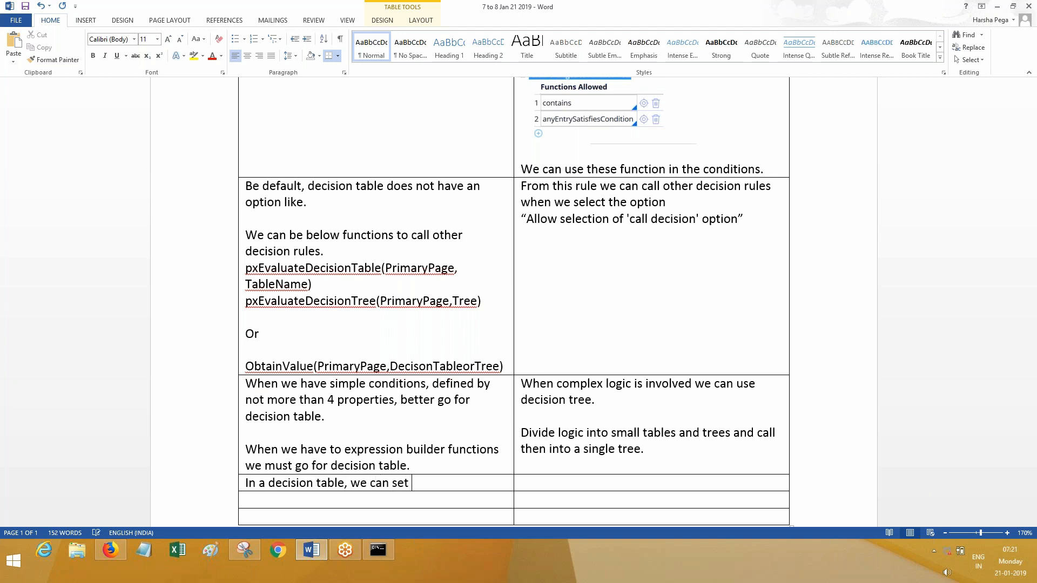
text( multiple properties )
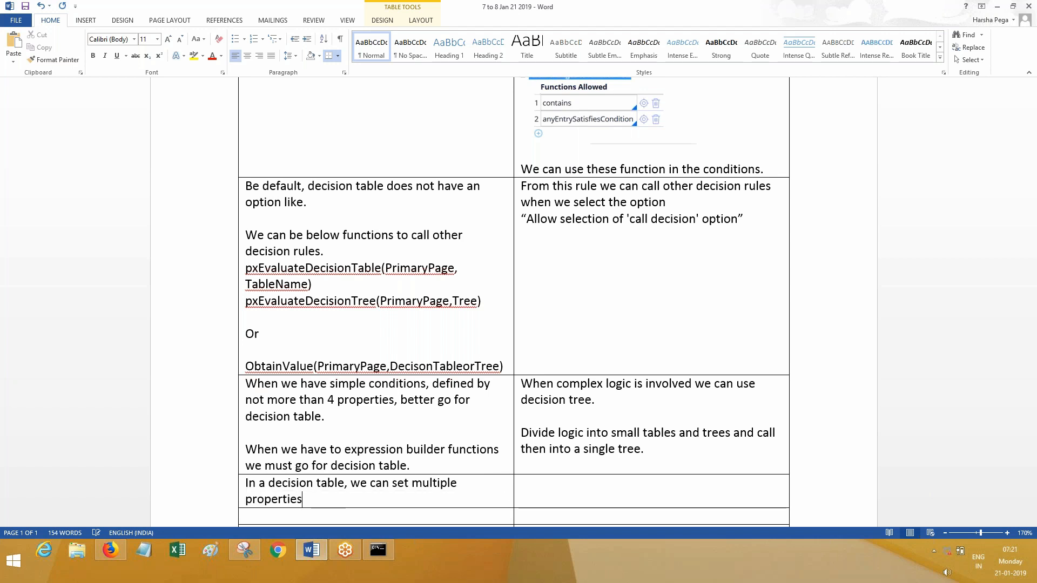
text(when a condtion is)
key(BackSpace)
key(BackSpace)
key(BackSpace)
key(BackSpace)
key(BackSpace)
key(BackSpace)
key(BackSpace)
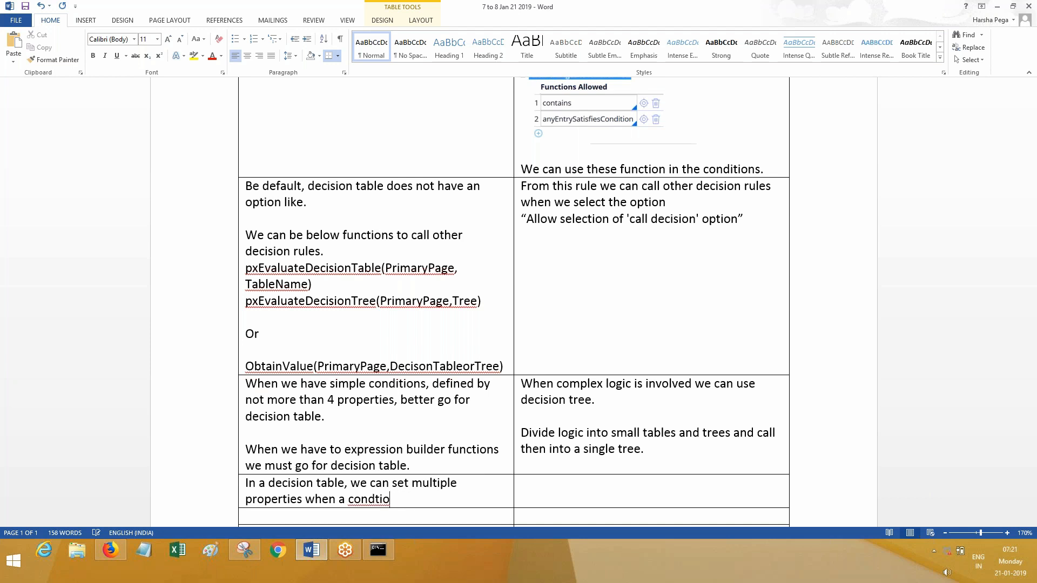
text(ition is satisfied.)
key(Return)
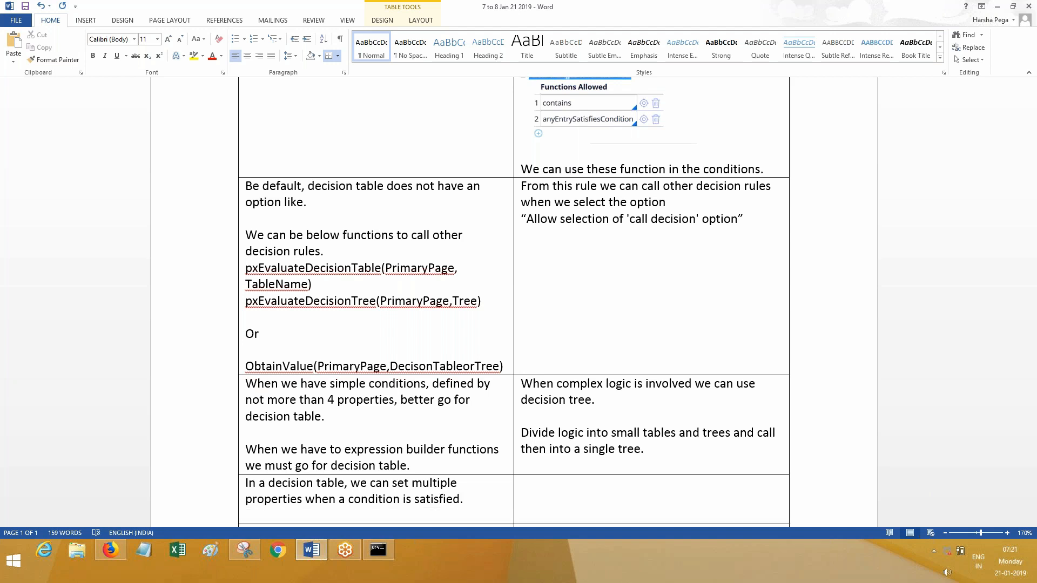
Add the paragraph "When we select the below option" in the same cell and paste the Evaluate all rows snip beneath it
key(Return)
text(When we s)
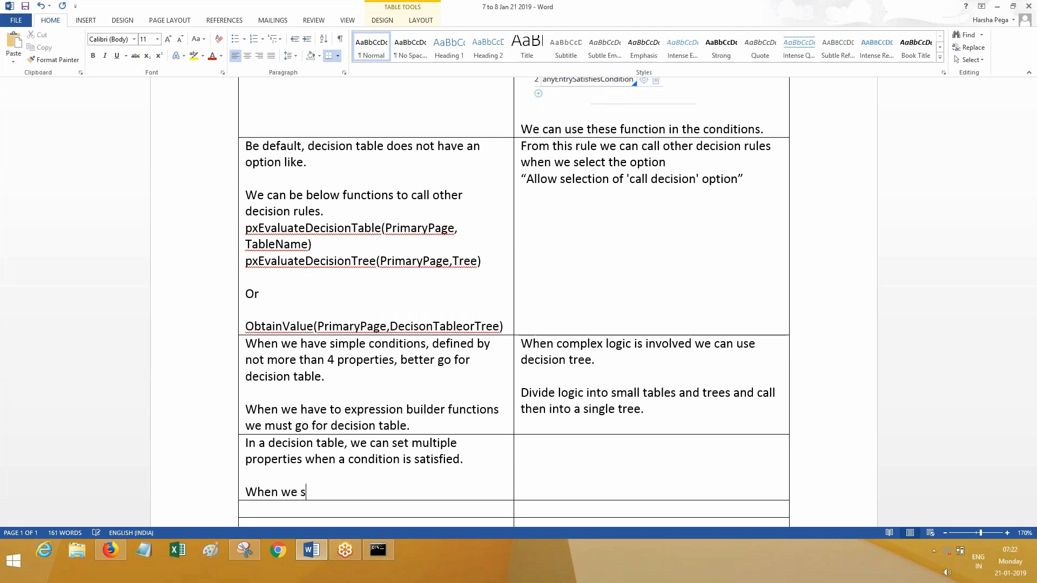
text(elect the below optioon)
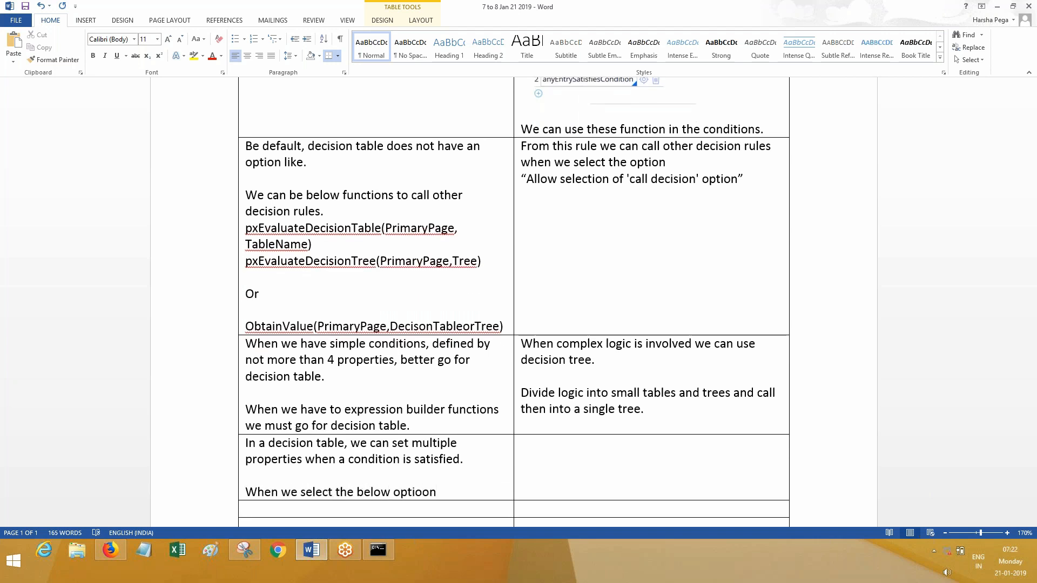
key(BackSpace)
key(BackSpace)
text(n)
key(Return)
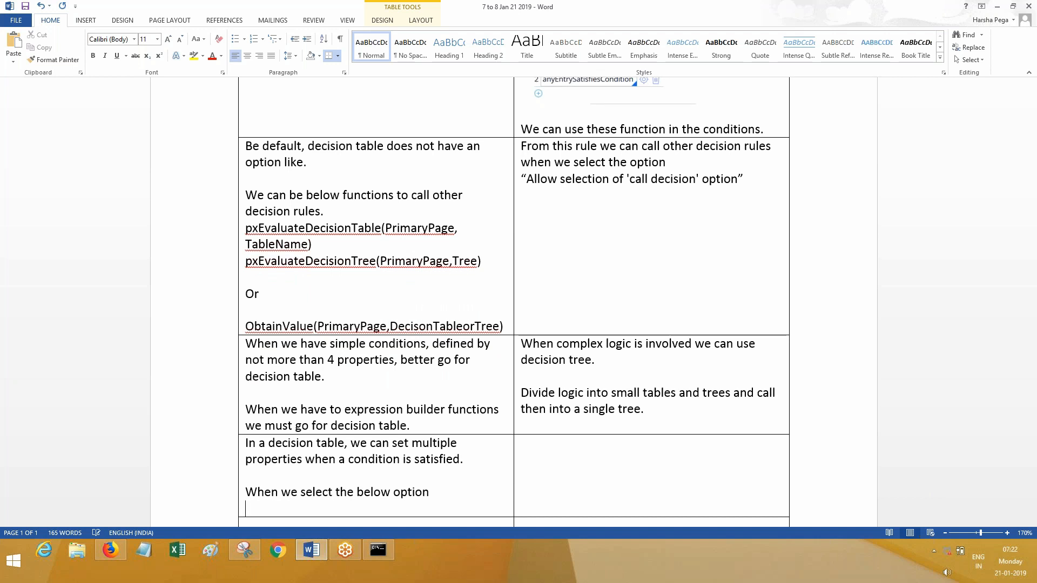
key(ctrl+v)
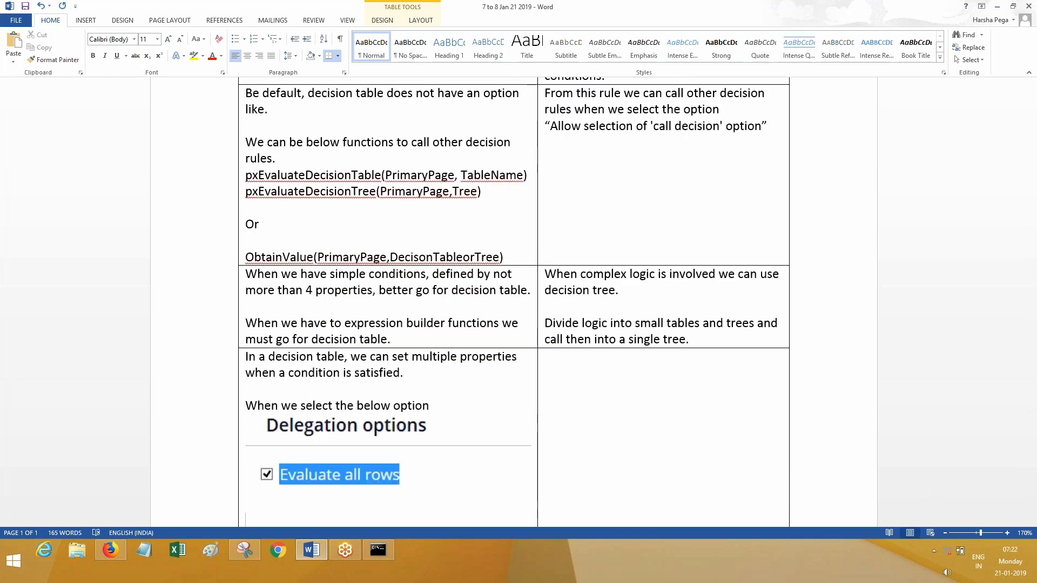
Switch to Dev Studio and capture the decision table's Conditions and Actions headers with the first two when rows in Snipping Tool
click(109, 555)
click(280, 148)
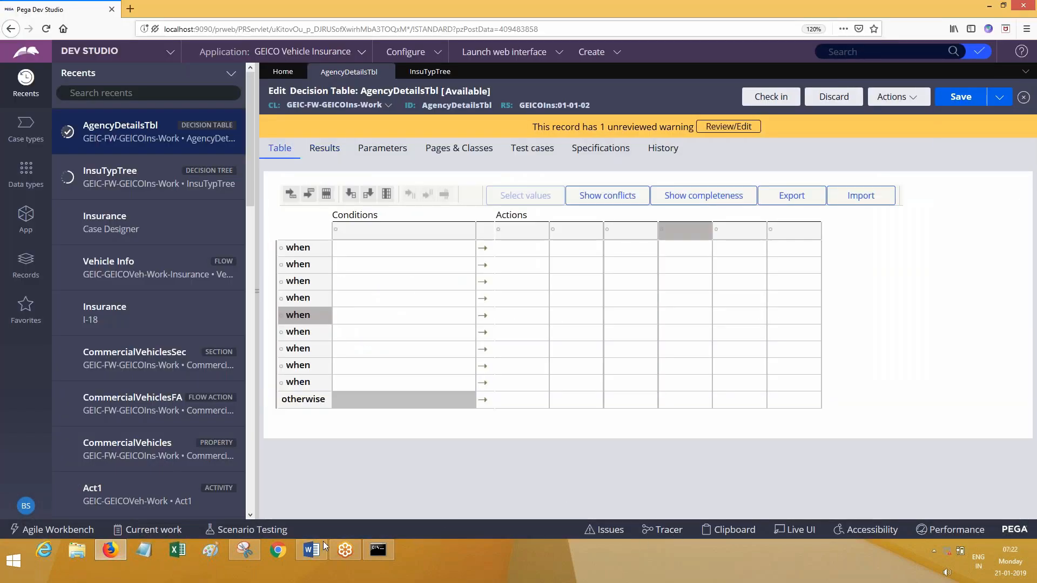
click(242, 551)
click(248, 120)
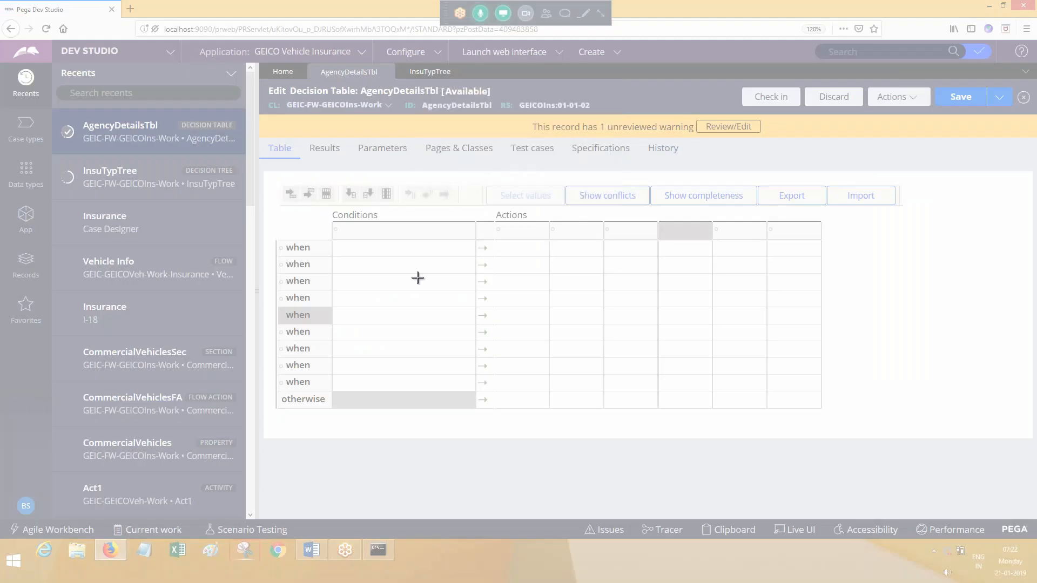
drag(279, 212, 844, 271)
click(294, 156)
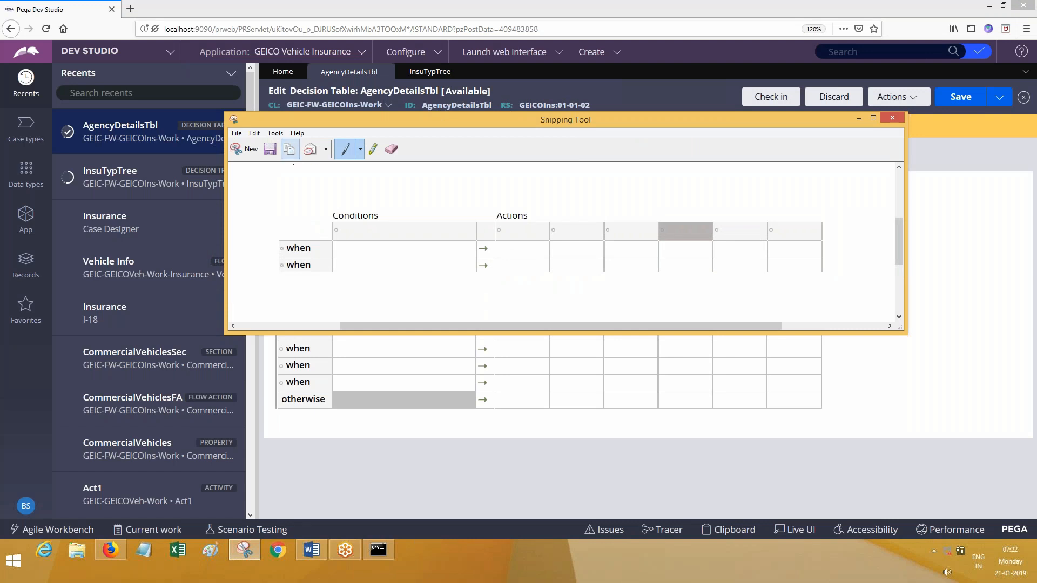
Paste the when-rows snip into the Word cell and add below it "Here we can choose a condition and multiple properties and assigned values."
click(313, 549)
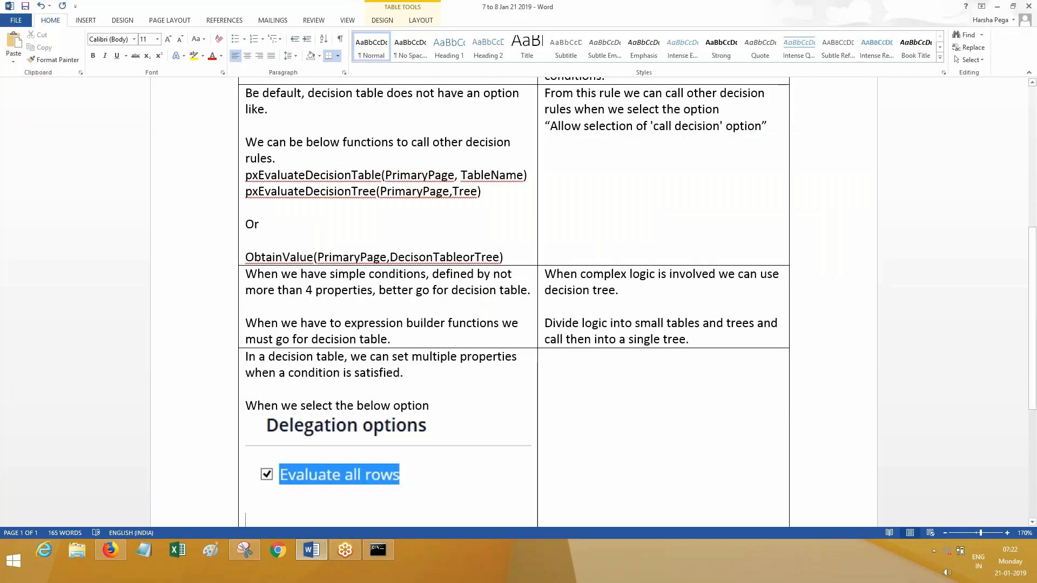
key(ctrl+v)
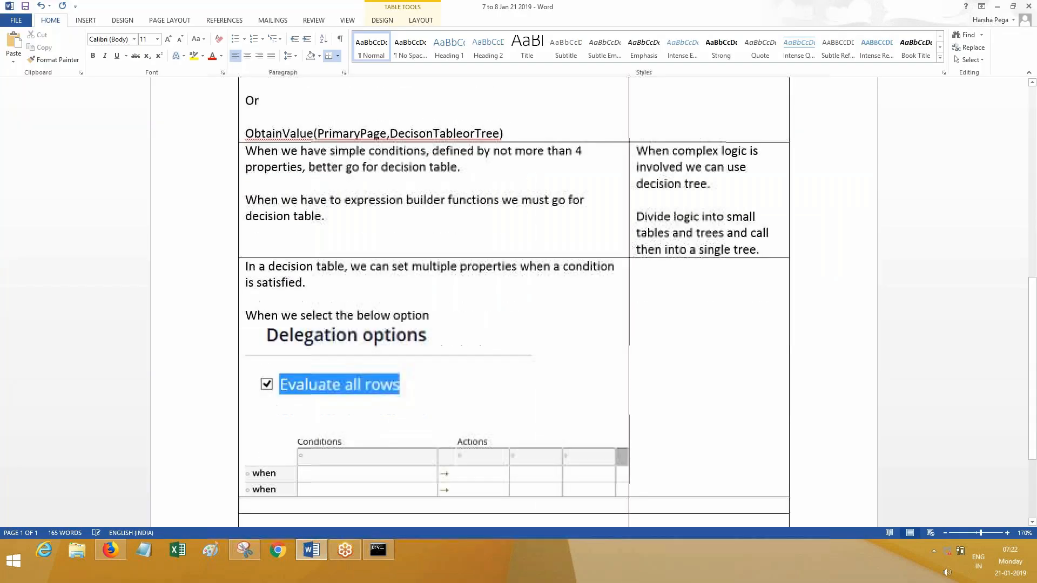
key(Return)
text(Here we)
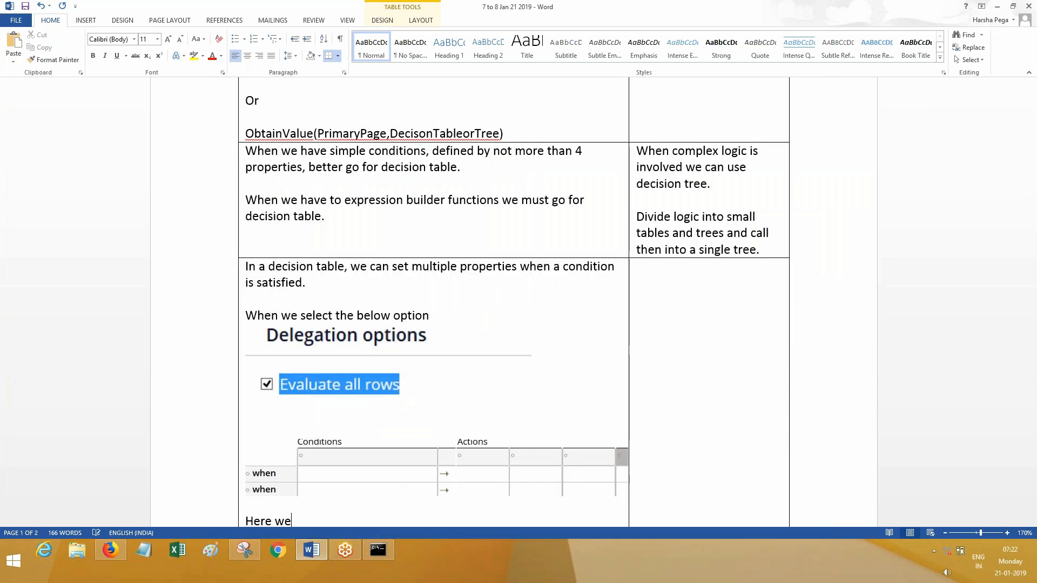
text( can choose a condition and )
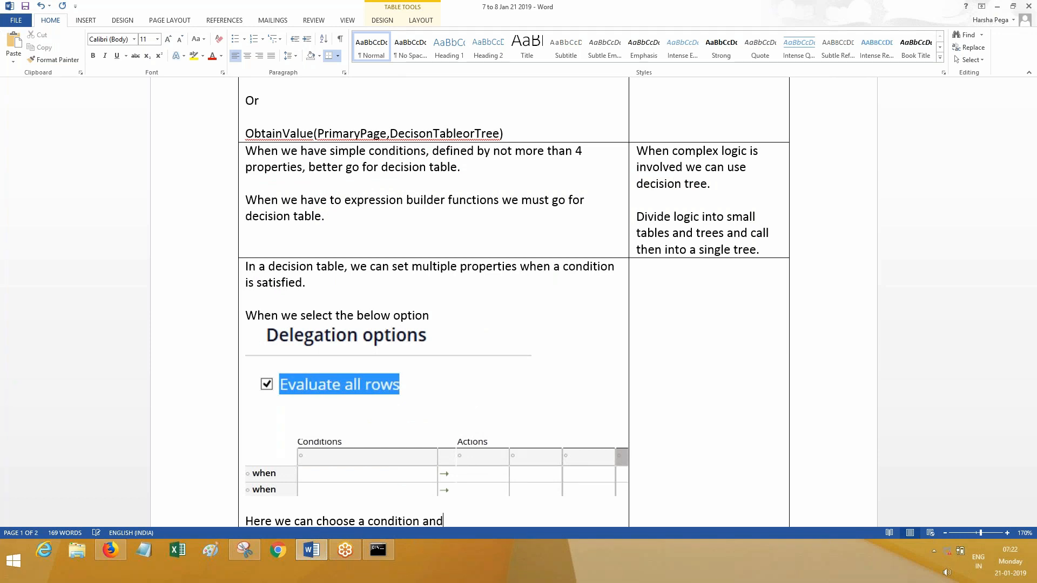
text(multiple proeprties and asign)
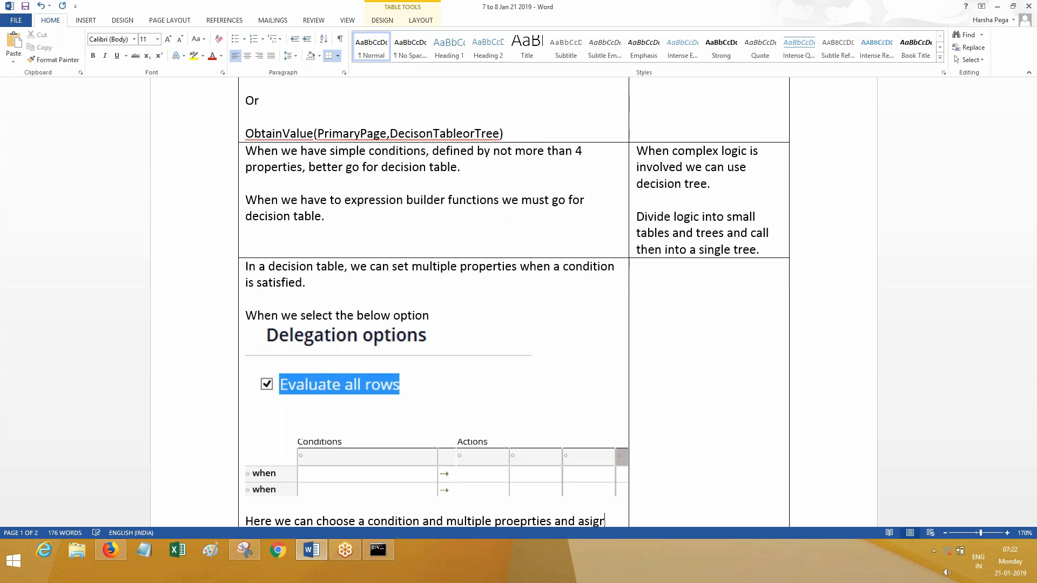
key(ctrl+BackSpace)
text(assigned )
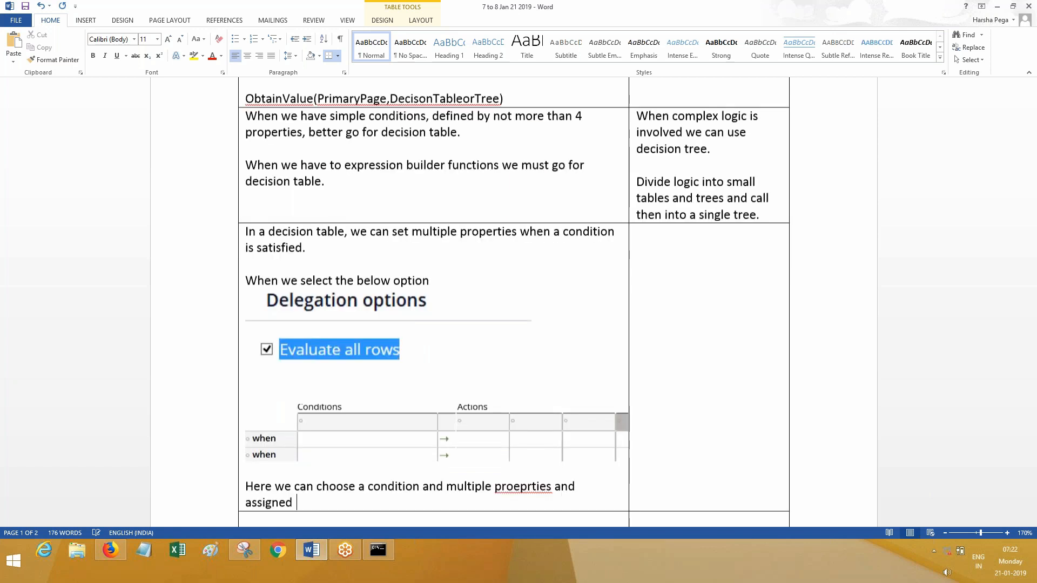
text(values.)
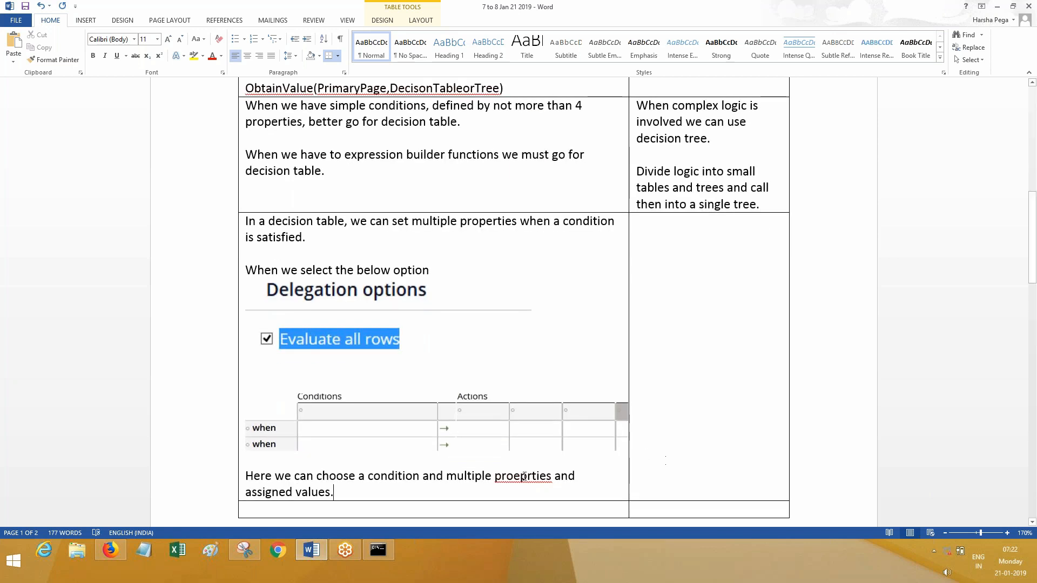
right_click(523, 477)
click(577, 411)
key(Down)
key(ctrl+Return)
text(Wen)
key(BackSpace)
key(BackSpace)
key(BackSpace)
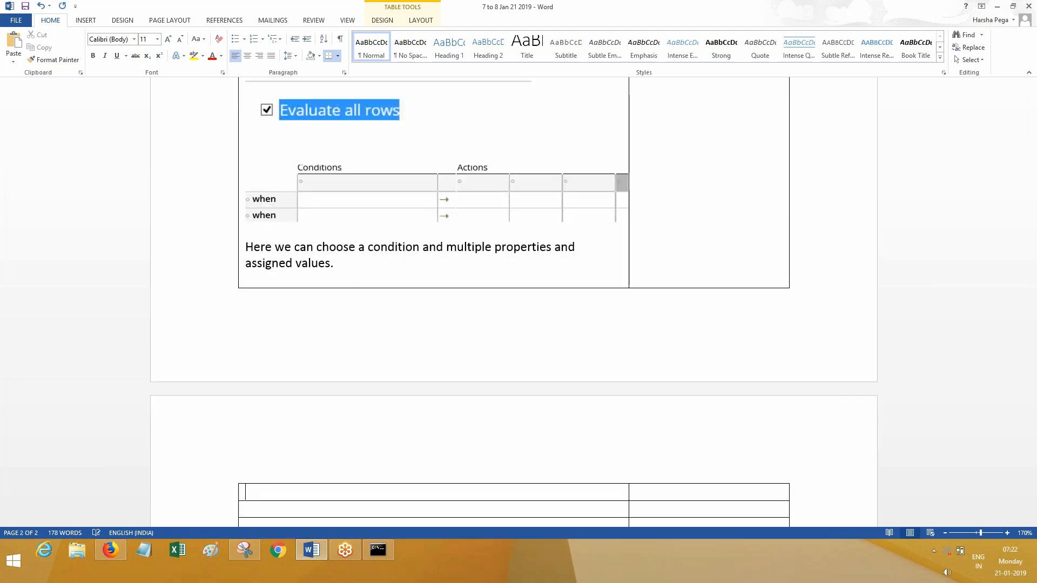
key(BackSpace)
After "assigned values." in the same decision table cell, add "When we select the above option all the conditions gets"
text(When we select the aboe a)
key(BackSpace)
key(BackSpace)
key(BackSpace)
text(ve optiona)
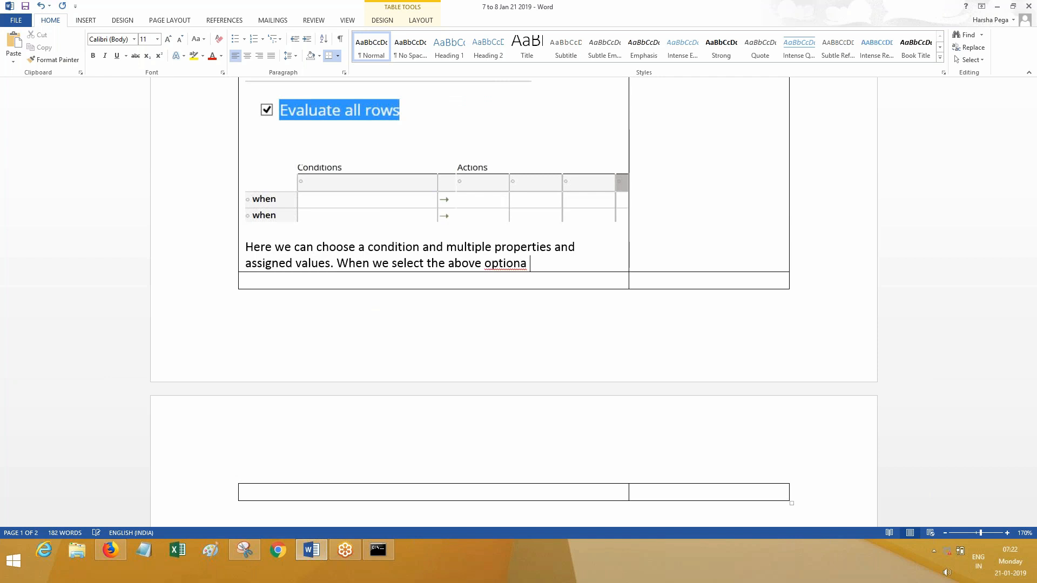
key(BackSpace)
key(BackSpace)
text(all the condtions gets)
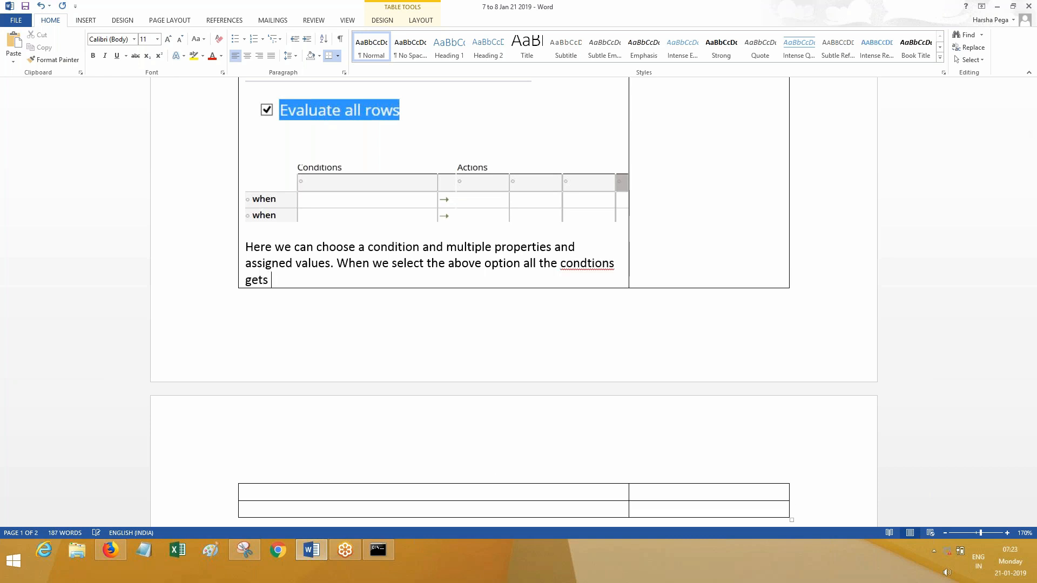
Correct the misspelled "condtions" and complete the paragraph with "executed. The last condition results will get returned."
right_click(610, 267)
click(648, 277)
text(executed. The last )
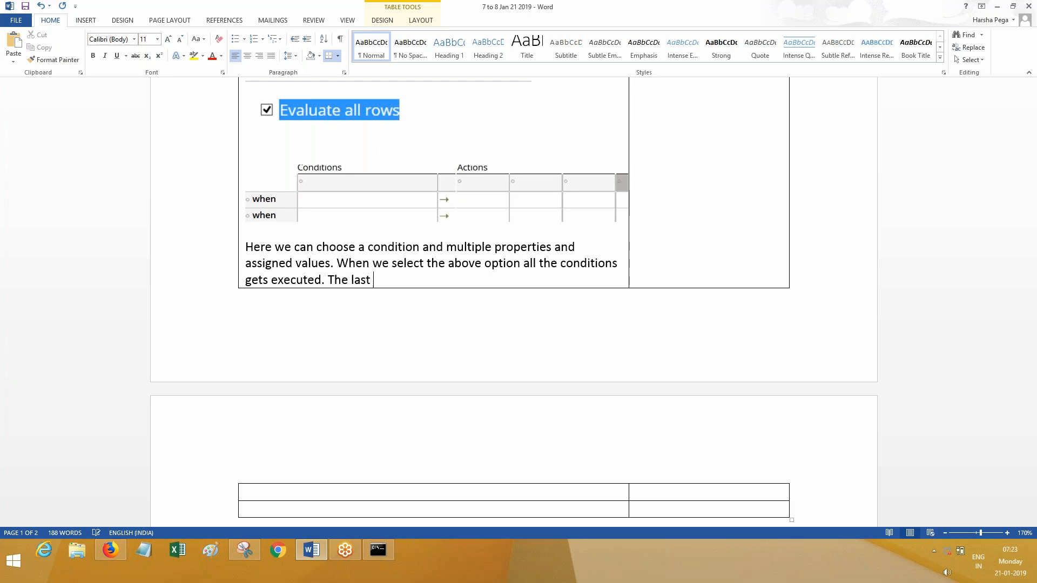
text(condtion)
key(BackSpace)
key(BackSpace)
key(BackSpace)
text(ition results will get returned.)
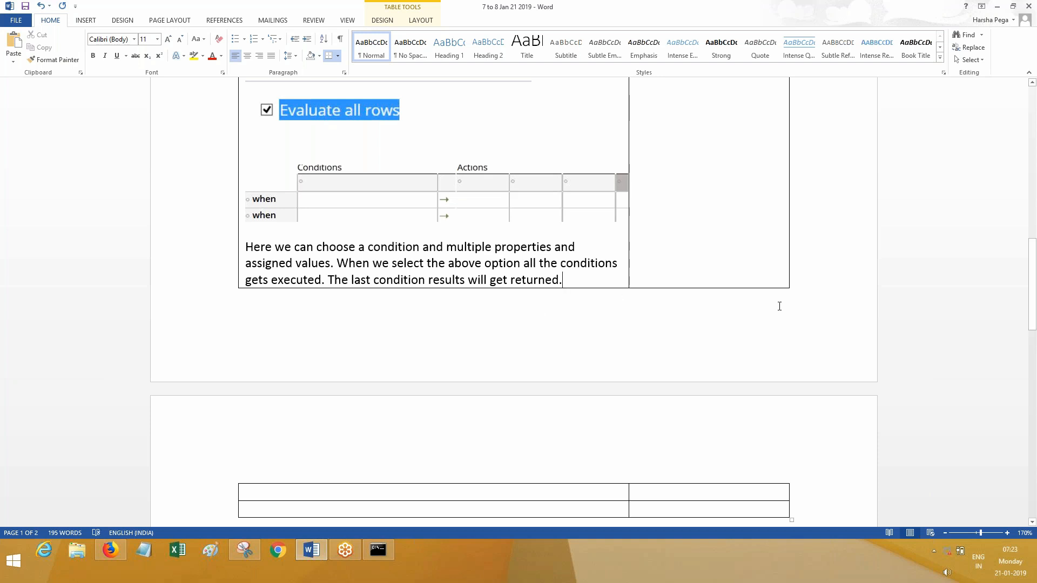
Shrink the pasted when-rows screenshot so that it fits within the decision table column
drag(1031, 310, 1032, 288)
click(794, 343)
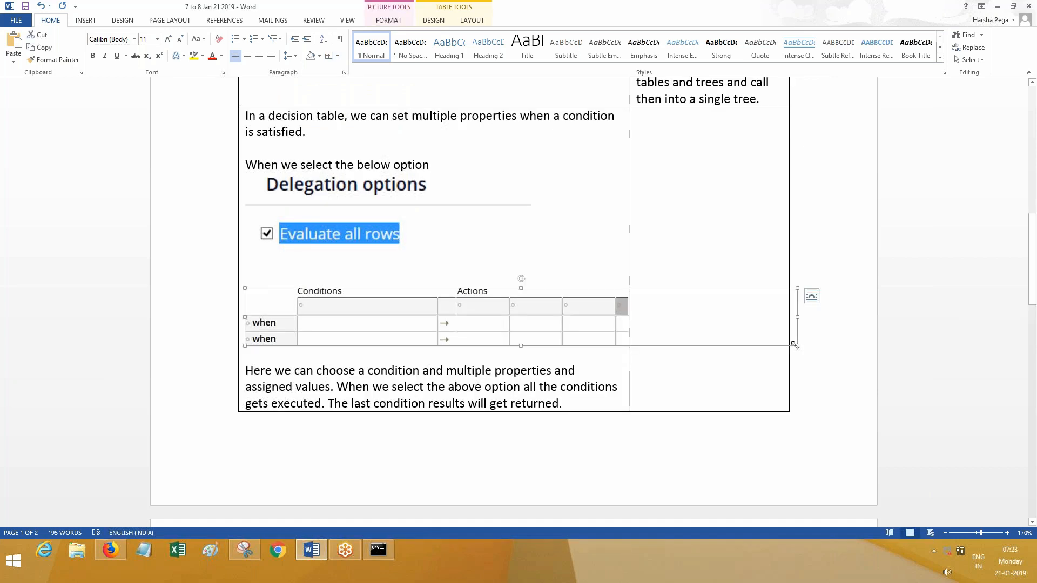
drag(796, 346, 495, 309)
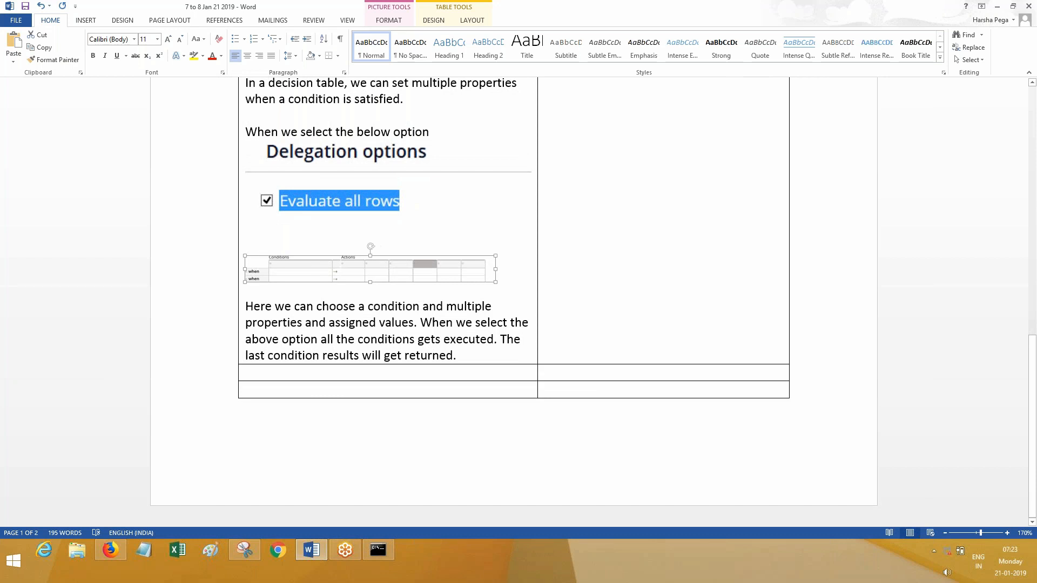
Switch to Dev Studio and examine the InsuTypTree decision tree's conditions and its Configuration options and allowed results
click(115, 551)
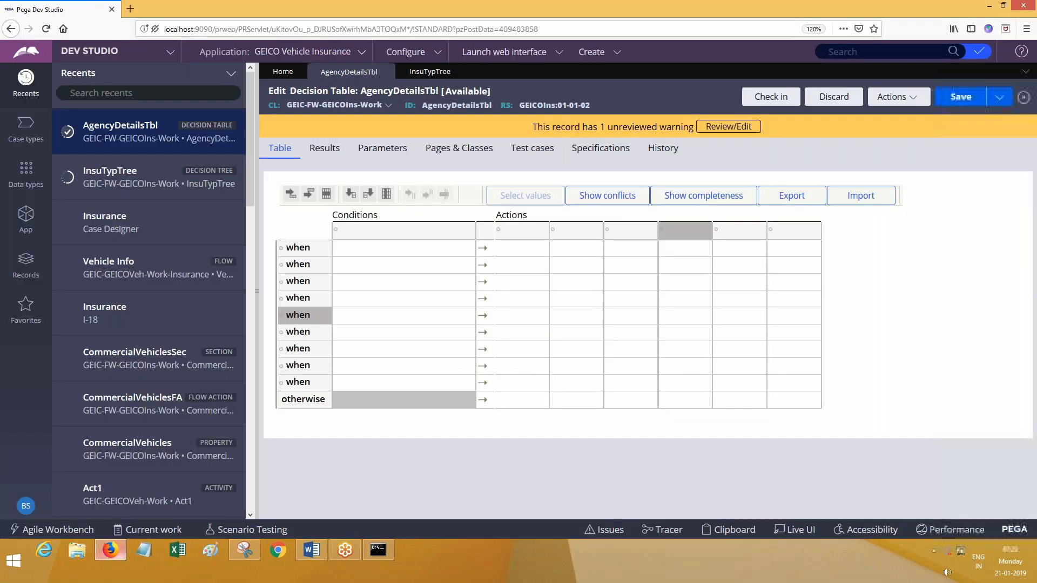
click(425, 74)
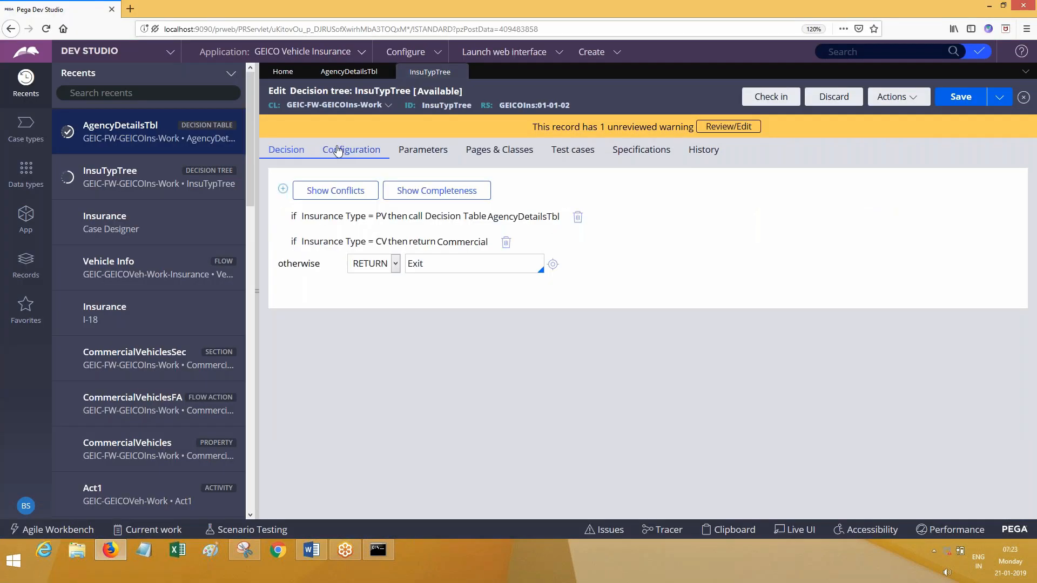
click(338, 150)
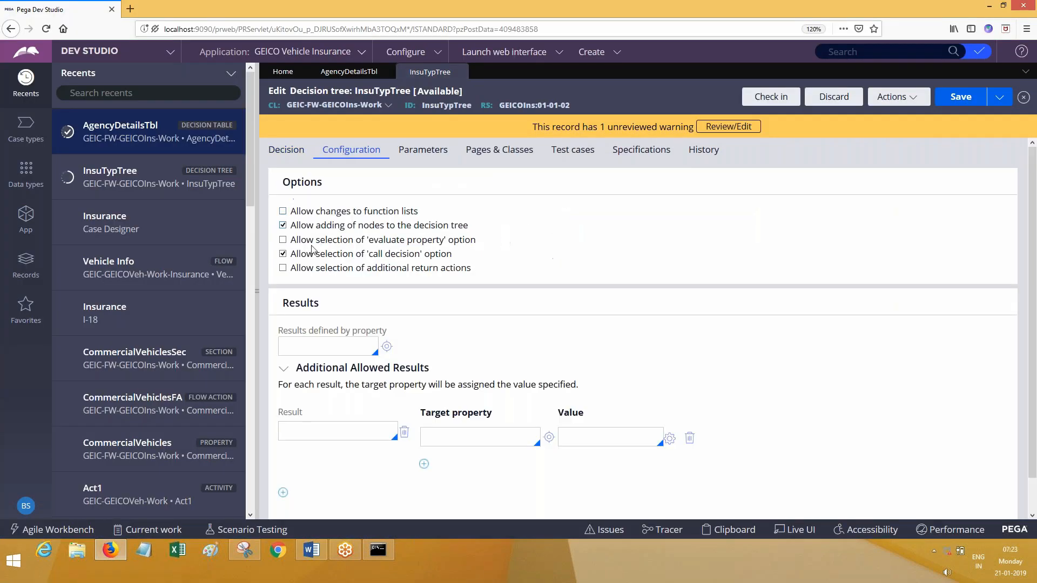
click(282, 267)
click(284, 154)
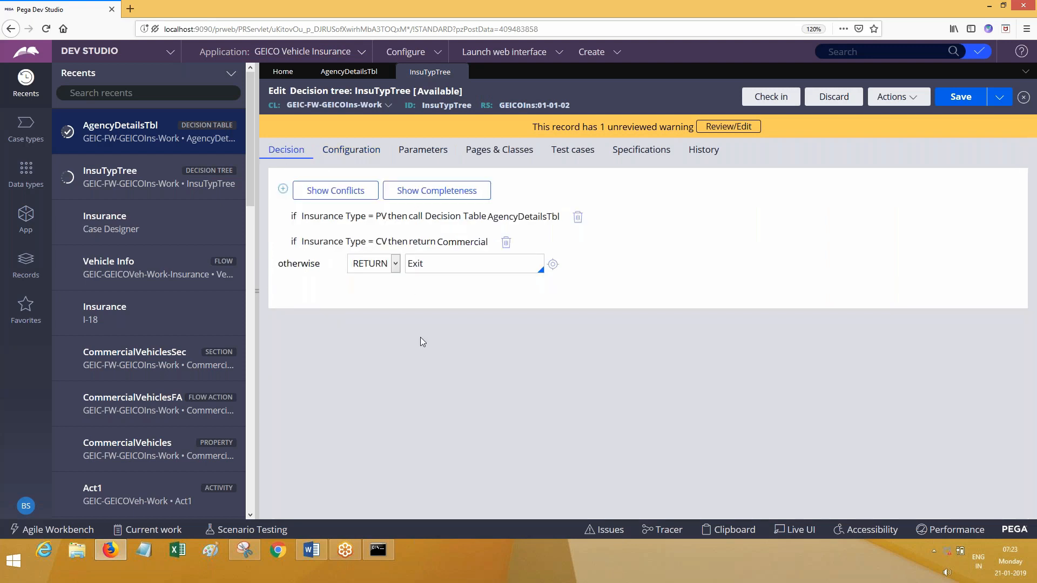
click(351, 150)
drag(1035, 315, 1035, 384)
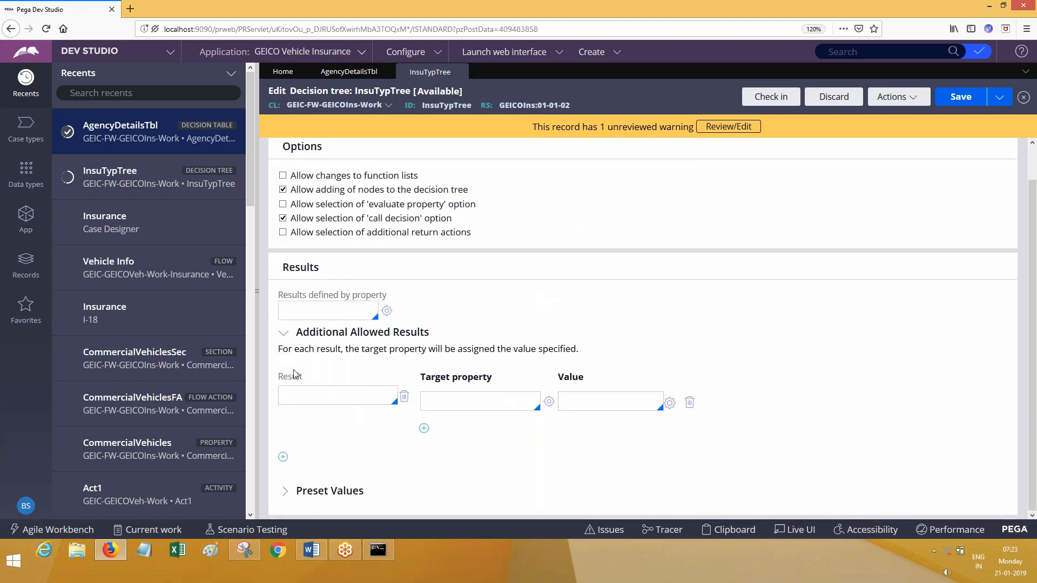
Switch to Word and write "These is no such feature available in Tree." in the Decision Tree cell beside the multiple-properties notes
click(313, 550)
text(These is no such feat)
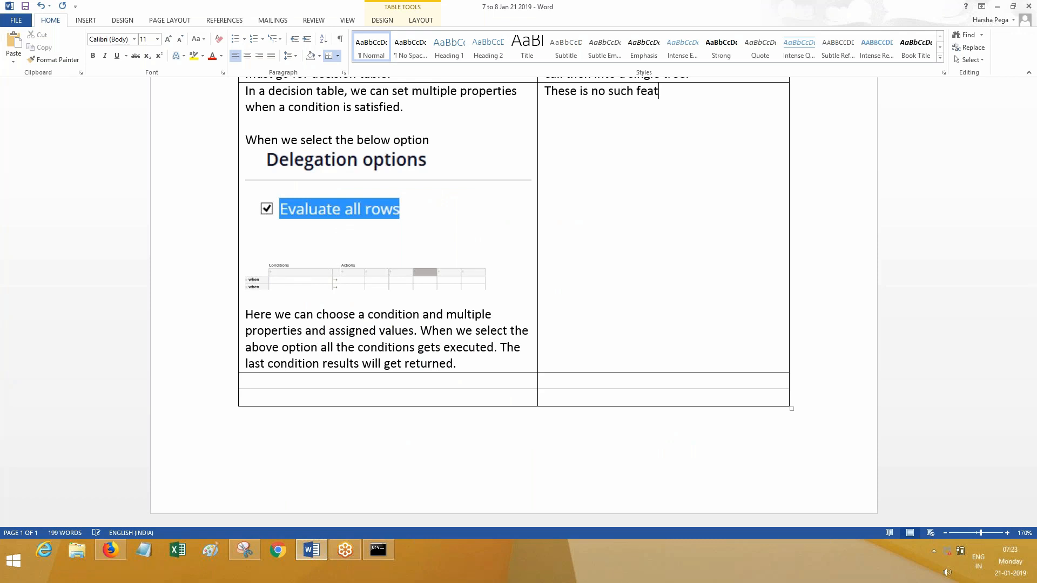
text(ure ab)
text(ailable in Tr)
text(ee.)
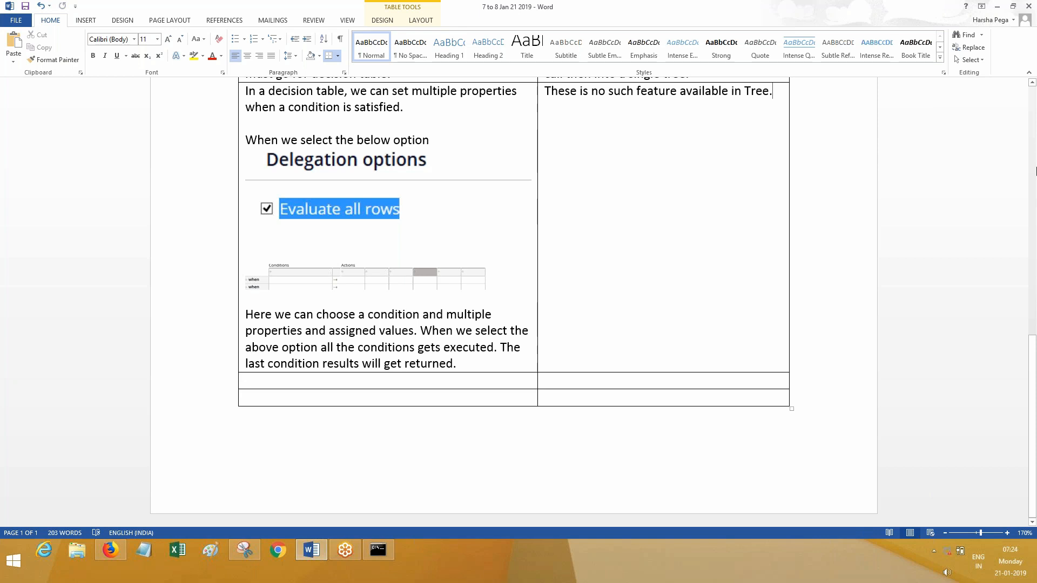
Return to Dev Studio and close the InsuTypTree and AgencyDetailsTbl rules, discarding their unsaved changes
scroll(1036, 171, up, 5)
scroll(1036, 171, up, 3)
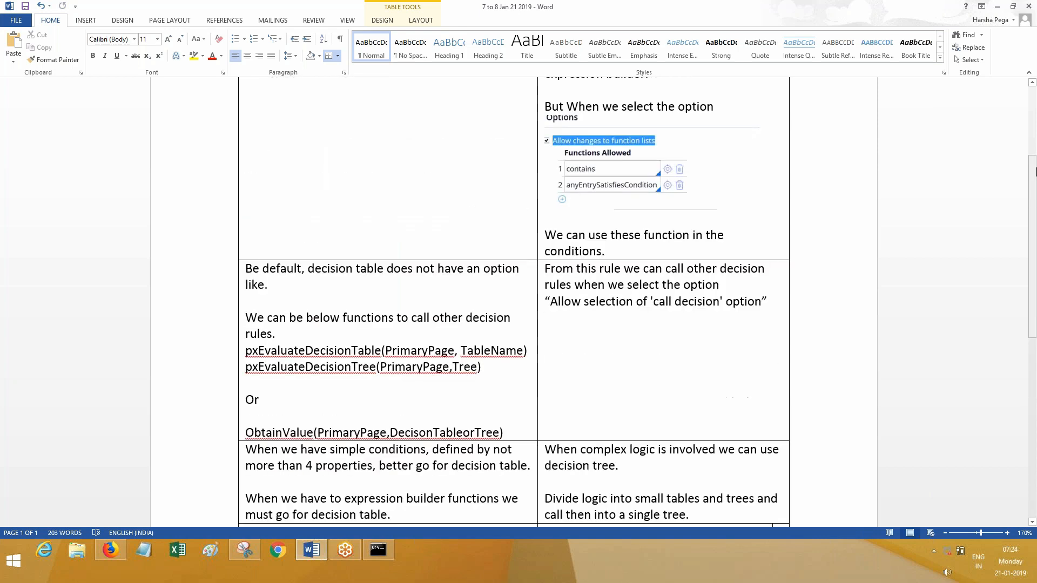
scroll(1035, 171, up, 3)
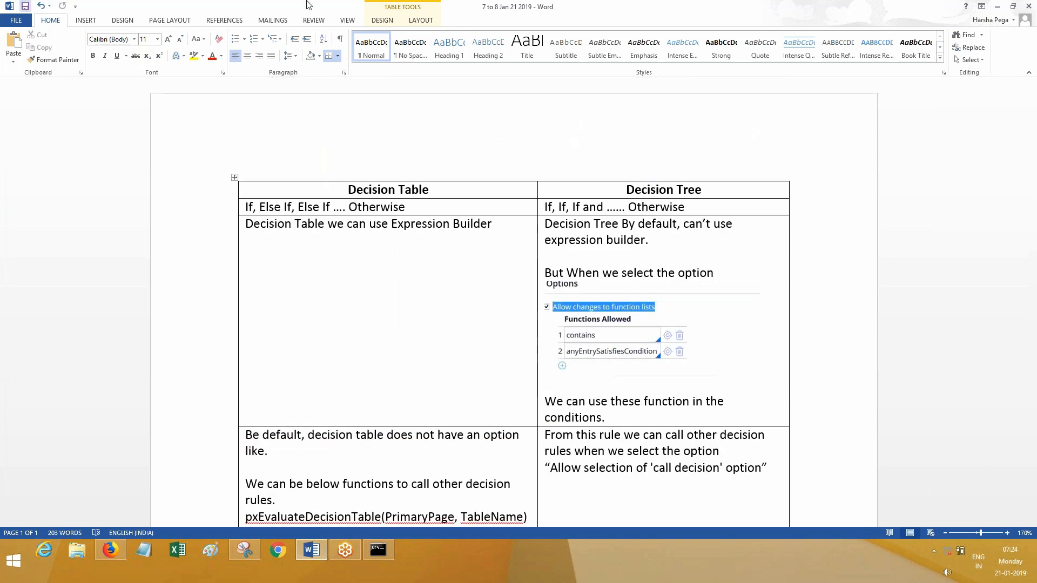
click(998, 5)
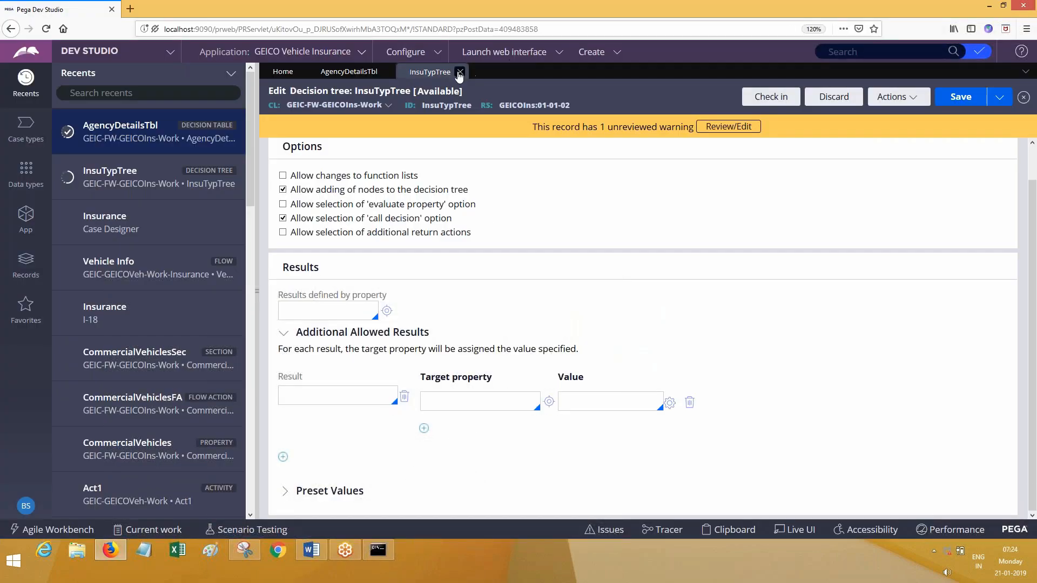
click(459, 73)
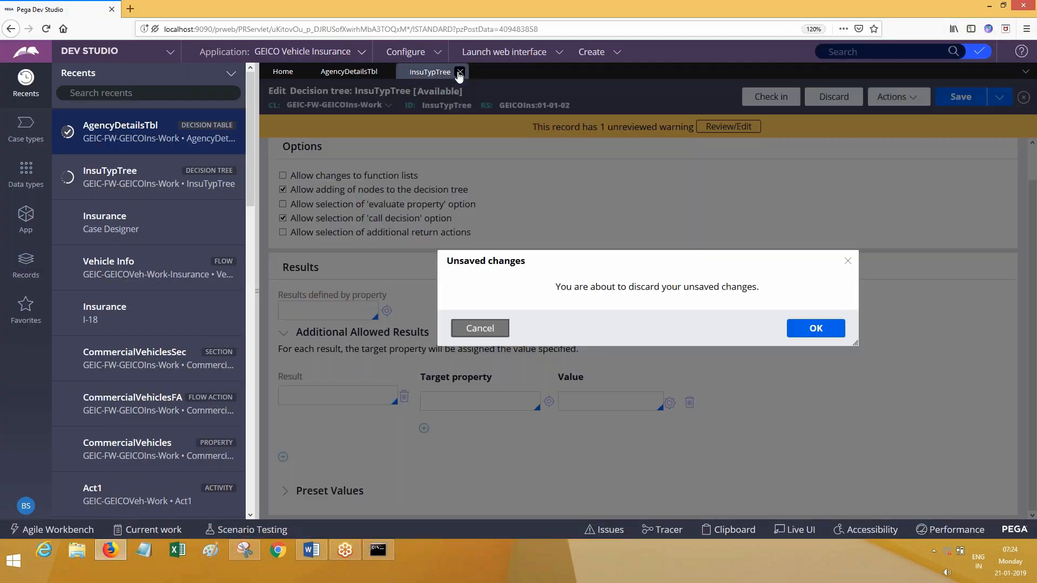
click(817, 338)
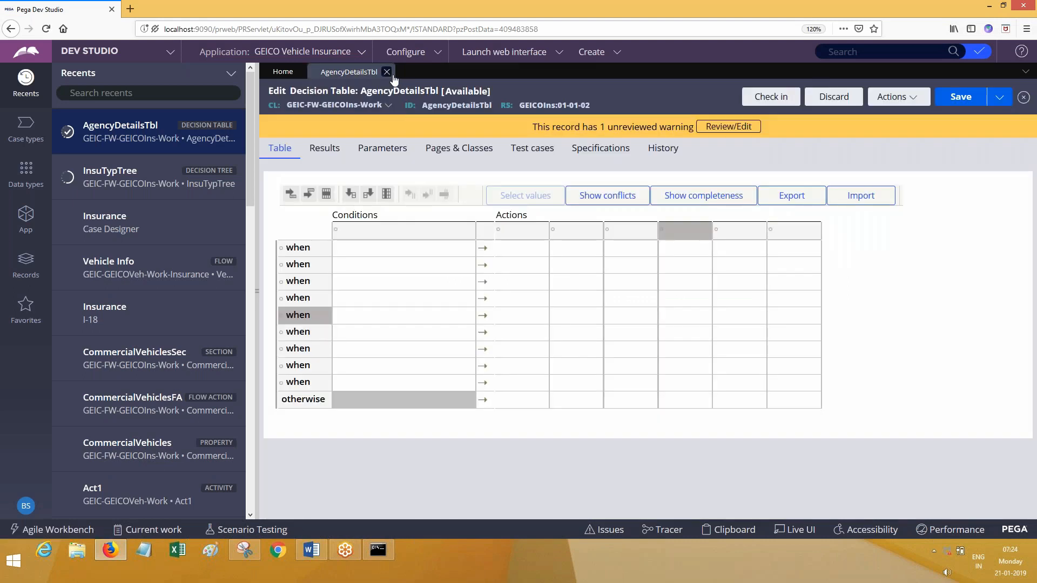
click(386, 71)
click(814, 328)
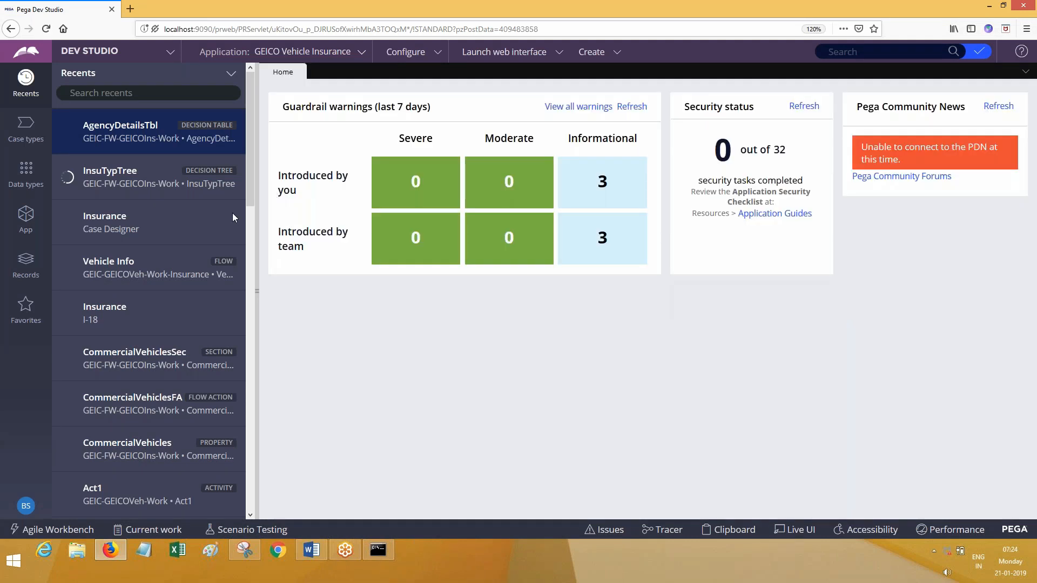